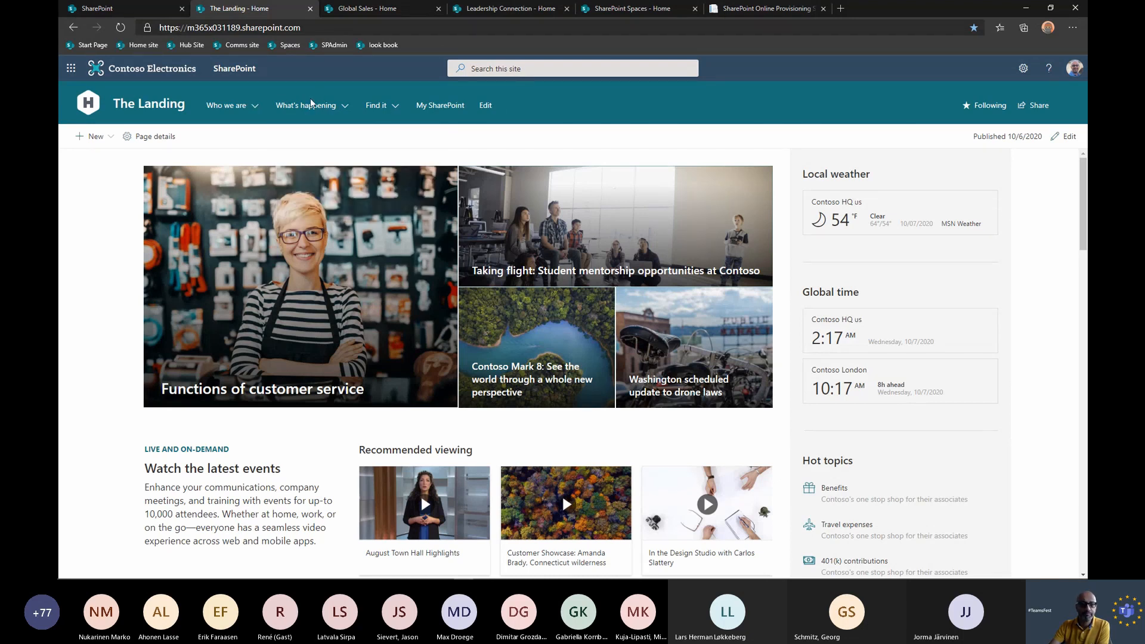
Examine the site navigation's mega menus for Who we are, What's happening and Find it.
{"action": "mouse_move", "coordinate": [250, 108]}
{"action": "mouse_move", "coordinate": [300, 107]}
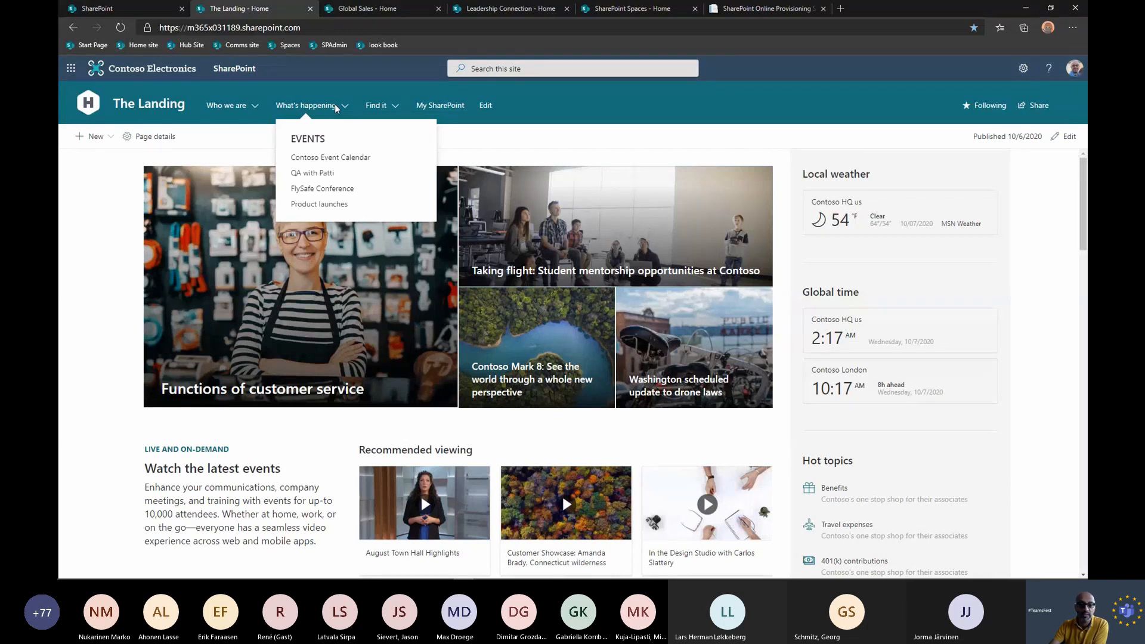
{"action": "mouse_move", "coordinate": [375, 105]}
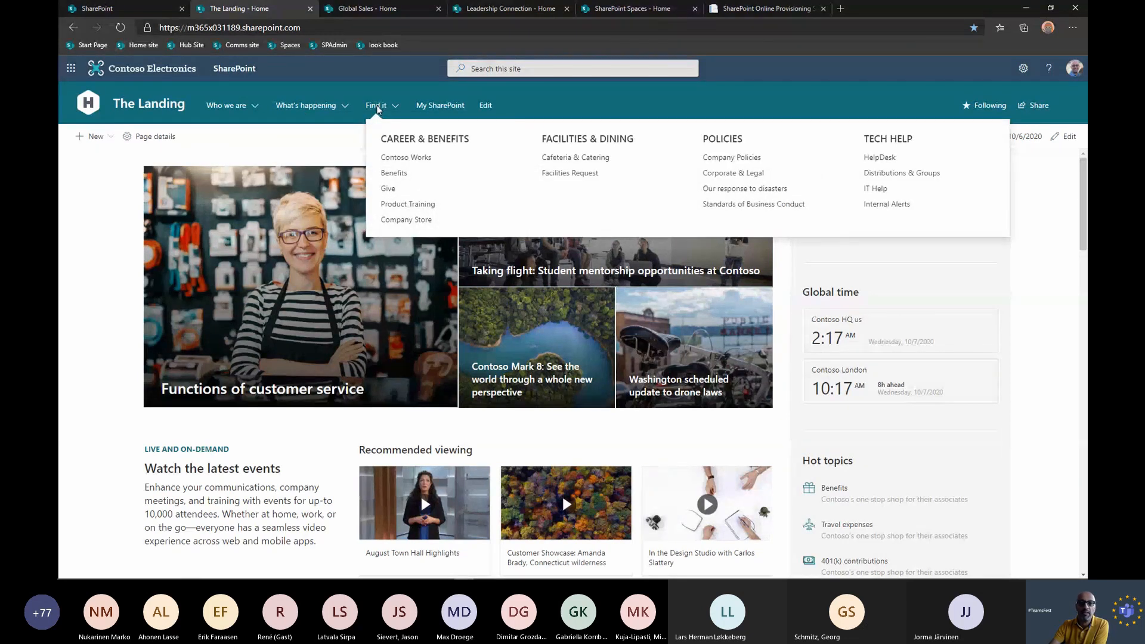
Set the site navigation's menu style to Mega menu, trying Cascading first, and save the look.
{"action": "left_click", "coordinate": [1022, 69]}
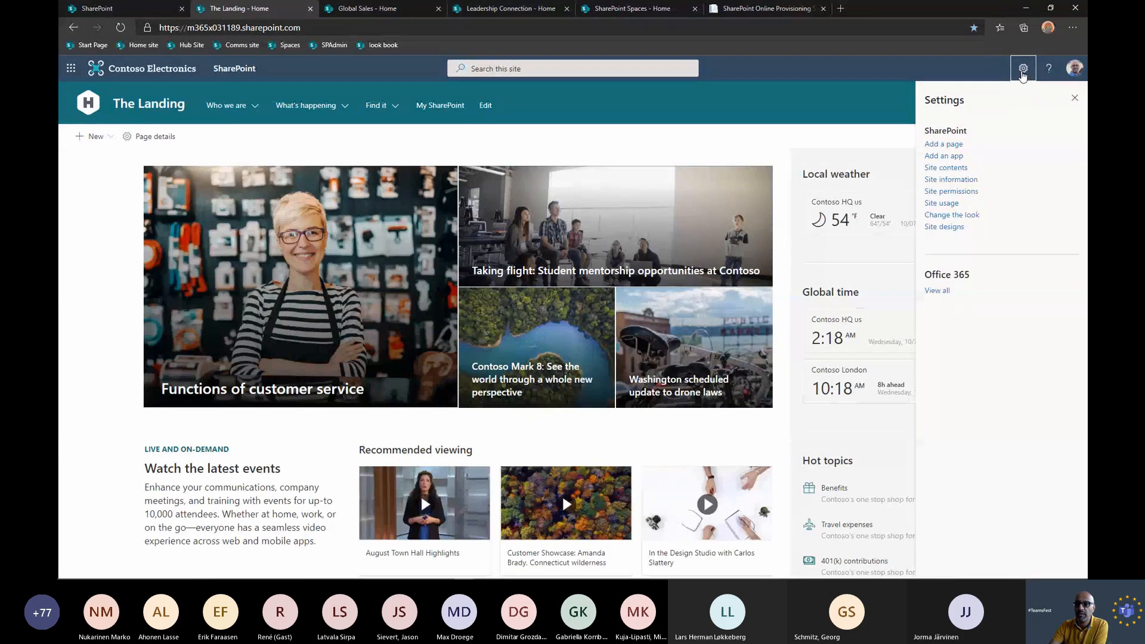
{"action": "left_click", "coordinate": [974, 219]}
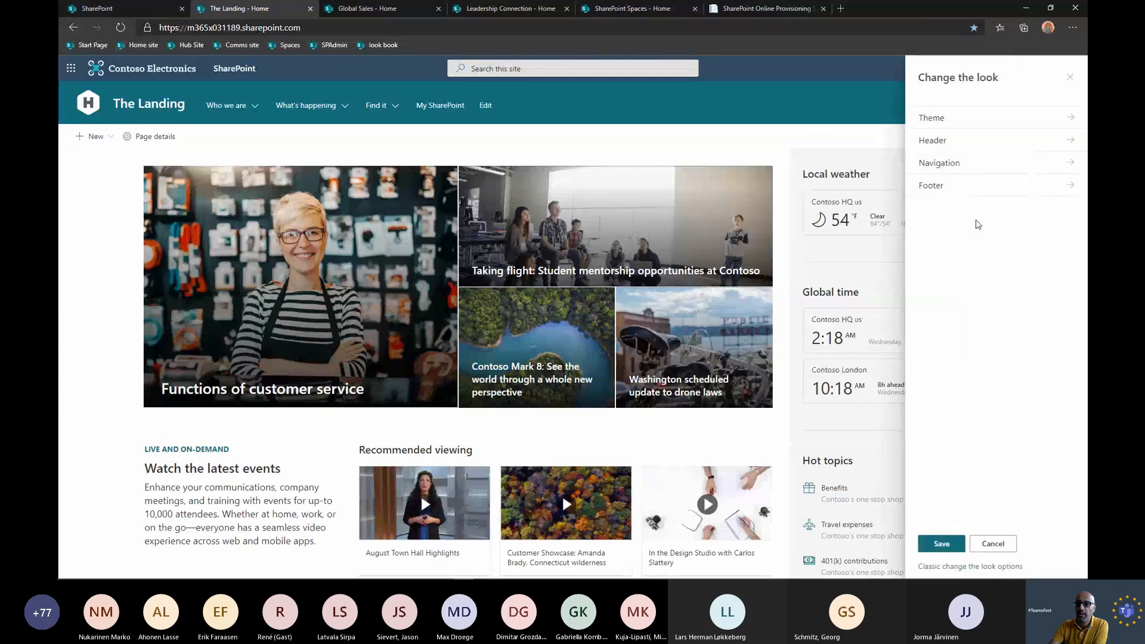
{"action": "left_click", "coordinate": [1008, 163]}
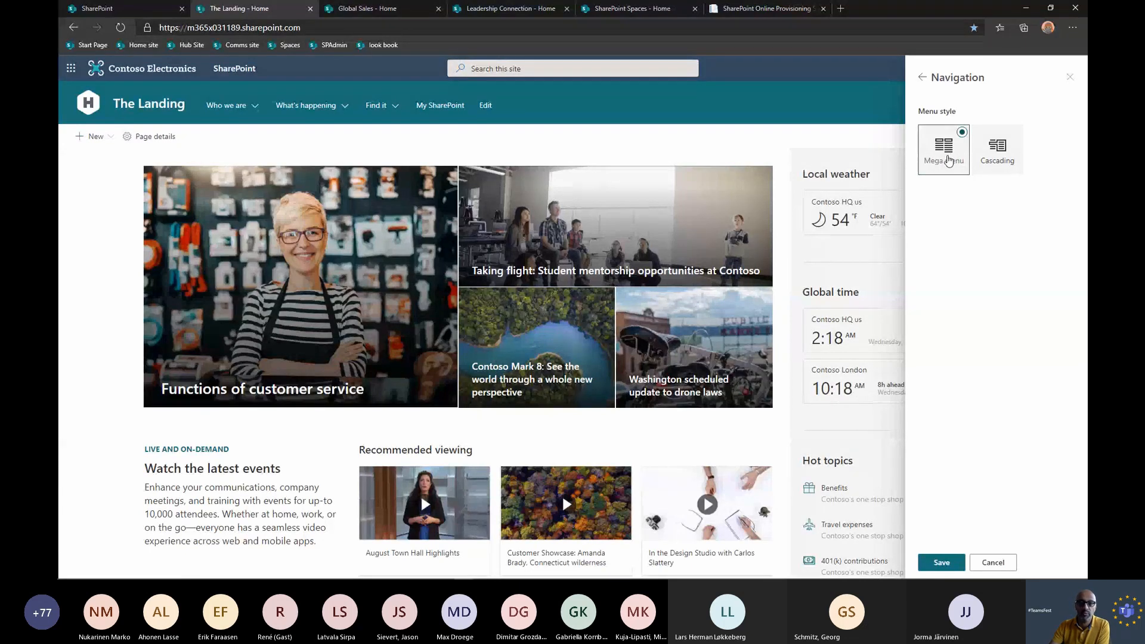
{"action": "left_click", "coordinate": [1003, 157]}
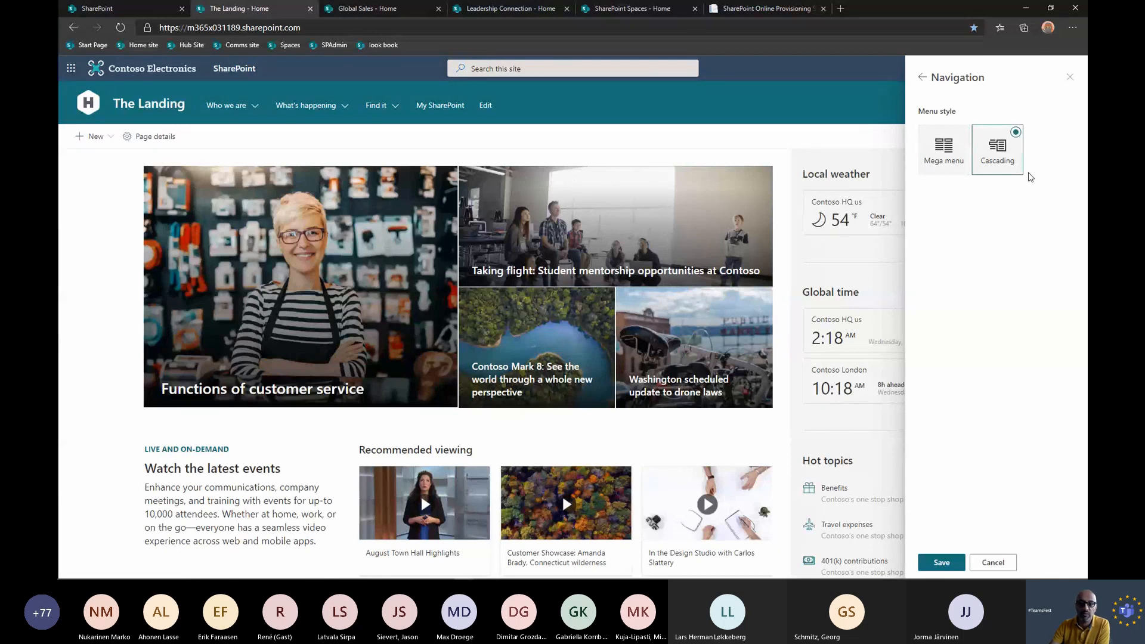
{"action": "left_click", "coordinate": [951, 158]}
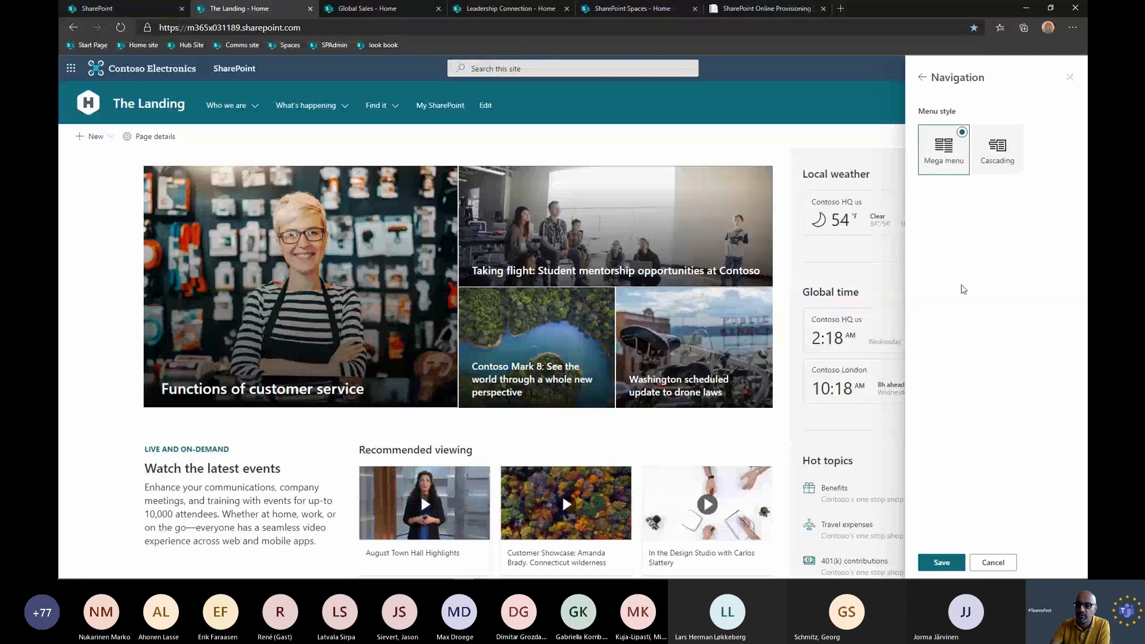
{"action": "left_click", "coordinate": [947, 563]}
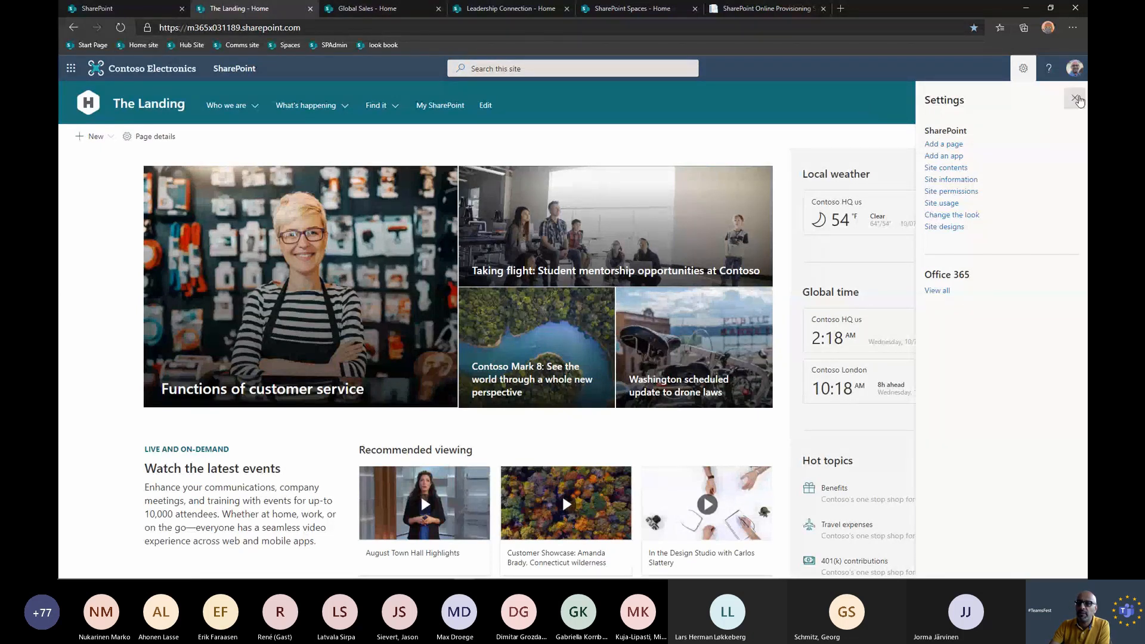
{"action": "left_click", "coordinate": [867, 112]}
Look through the home page's upper sections and open the page for editing.
{"action": "scroll", "coordinate": [858, 221], "scroll_direction": "down", "scroll_amount": 2}
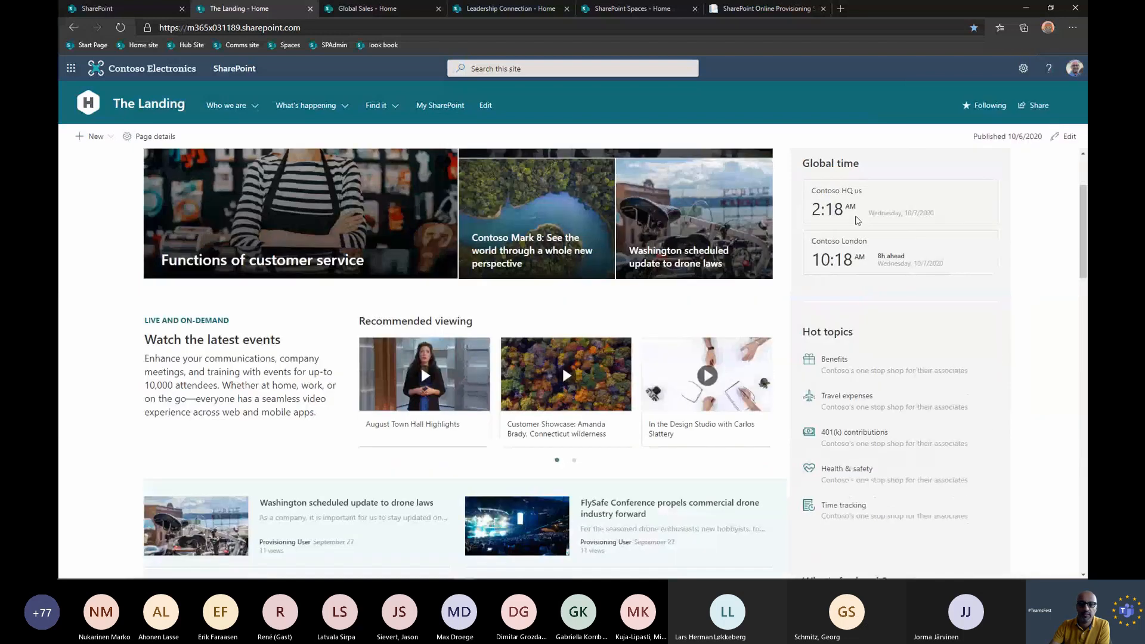
{"action": "scroll", "coordinate": [847, 224], "scroll_direction": "down", "scroll_amount": 2}
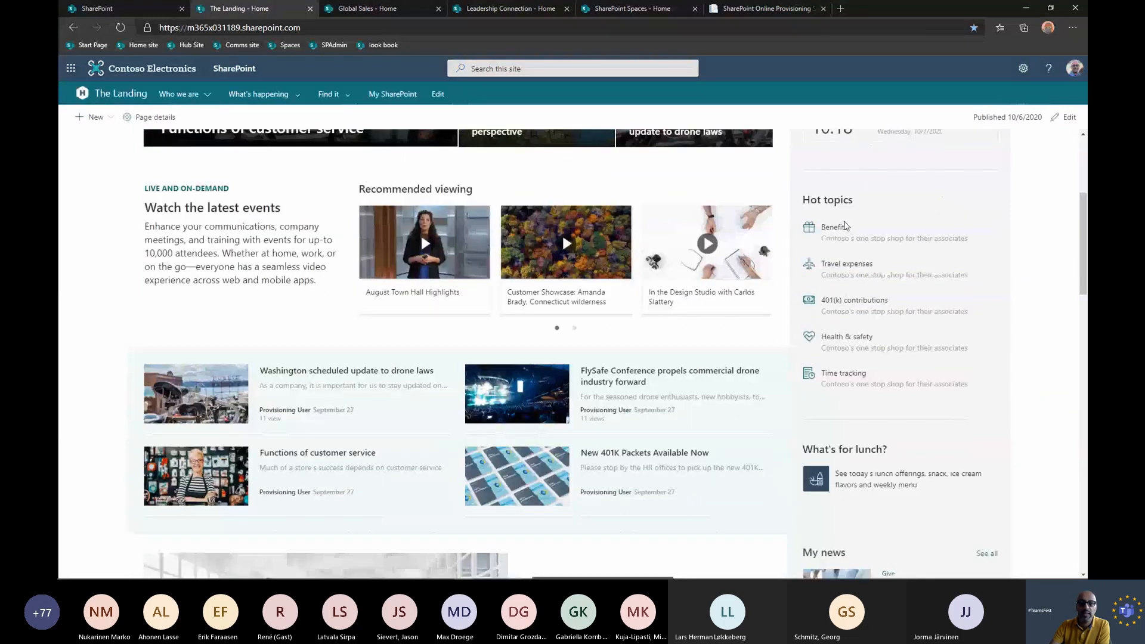
{"action": "scroll", "coordinate": [705, 356], "scroll_direction": "down", "scroll_amount": 1}
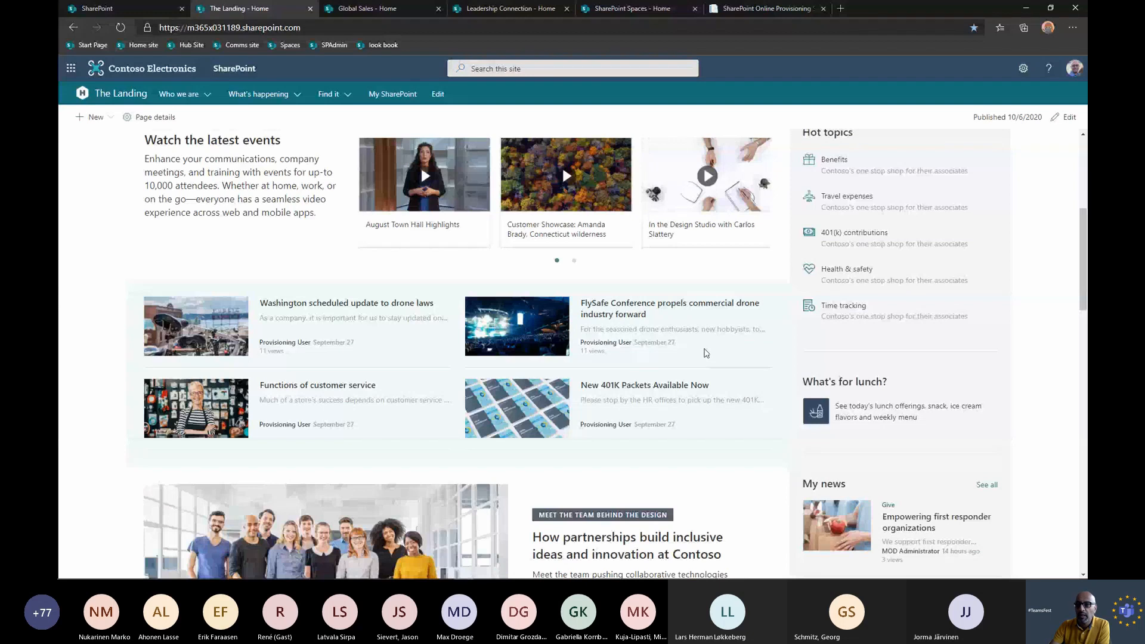
{"action": "left_click", "coordinate": [1065, 118]}
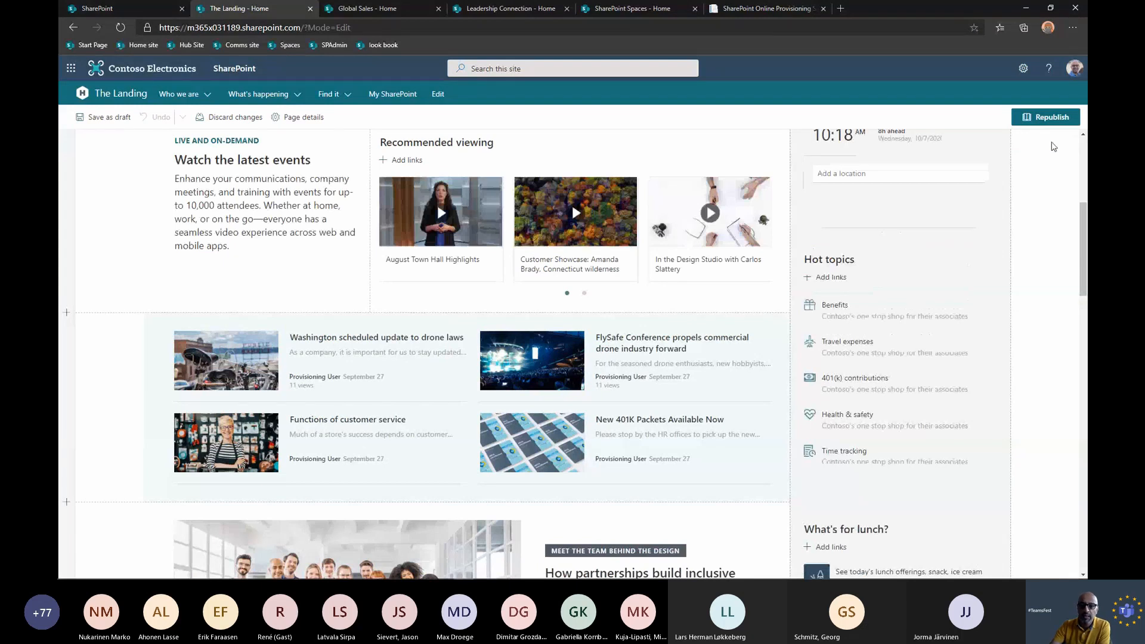
Show the section layouts available for a new section above the hero images, without adding one.
{"action": "scroll", "coordinate": [675, 279], "scroll_direction": "up", "scroll_amount": 5}
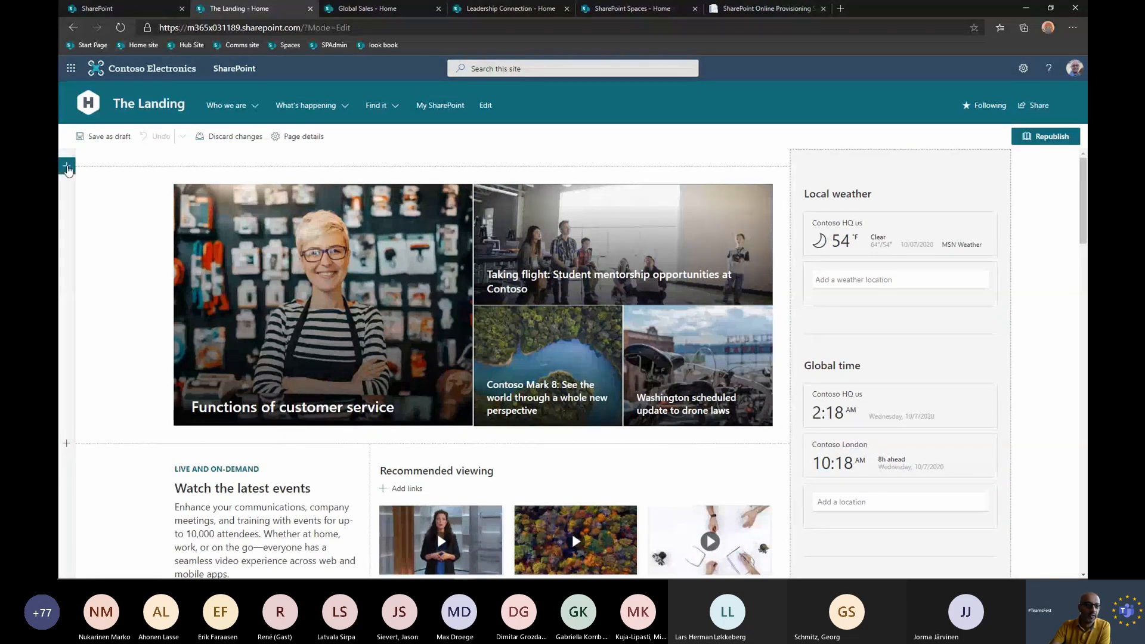
{"action": "left_click", "coordinate": [67, 167]}
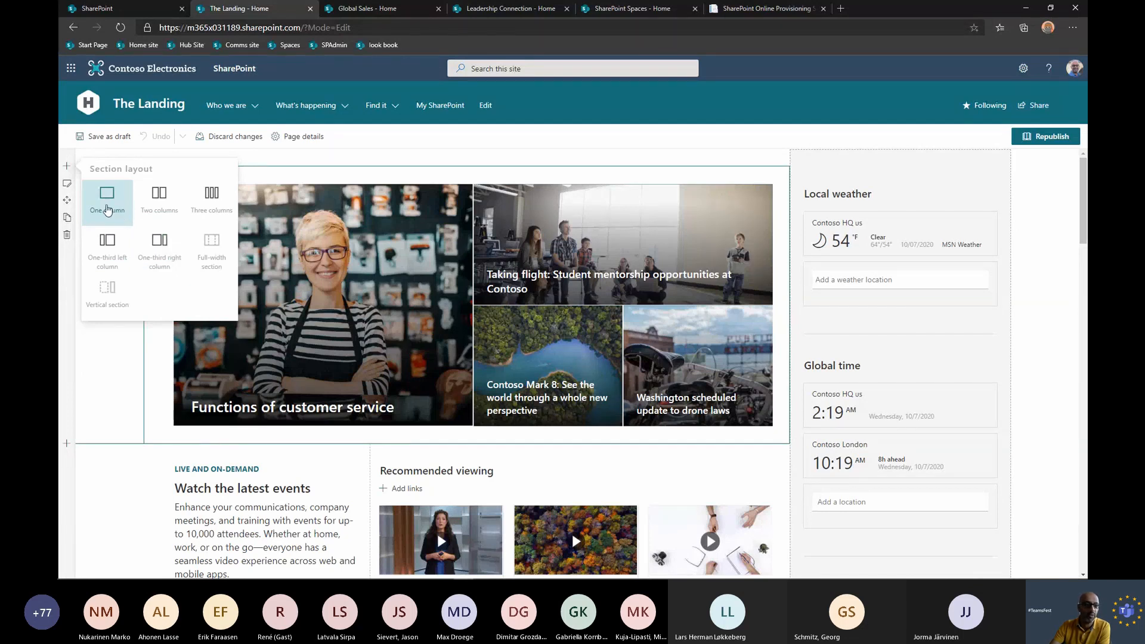
{"action": "left_click", "coordinate": [290, 164]}
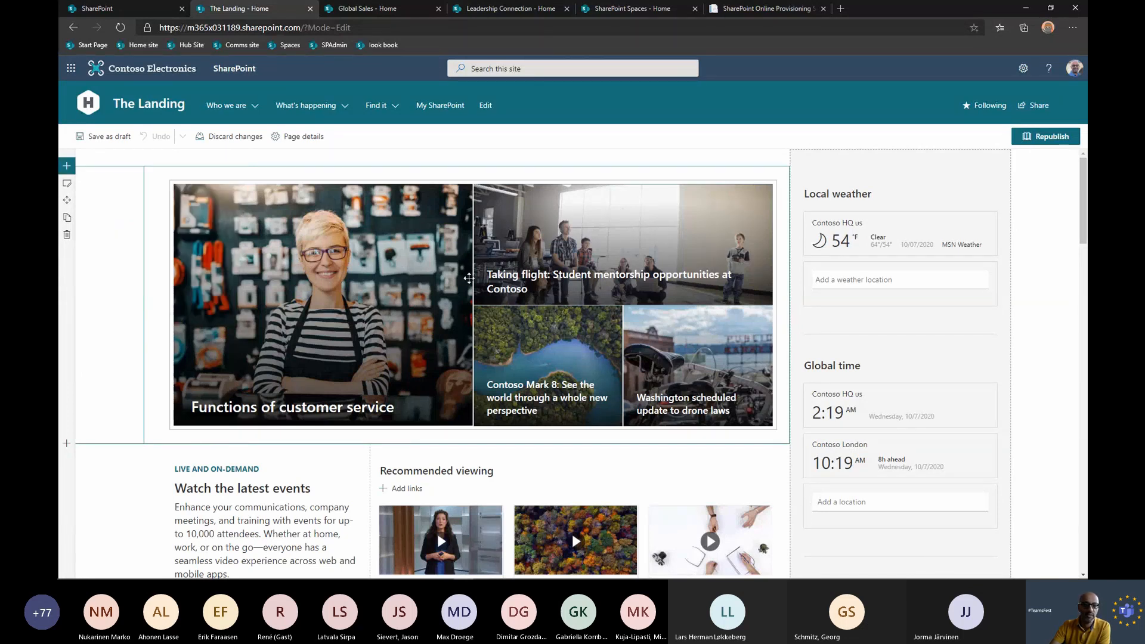
Browse all web parts by category for the spot below the hero images, without adding one.
{"action": "mouse_move", "coordinate": [505, 442]}
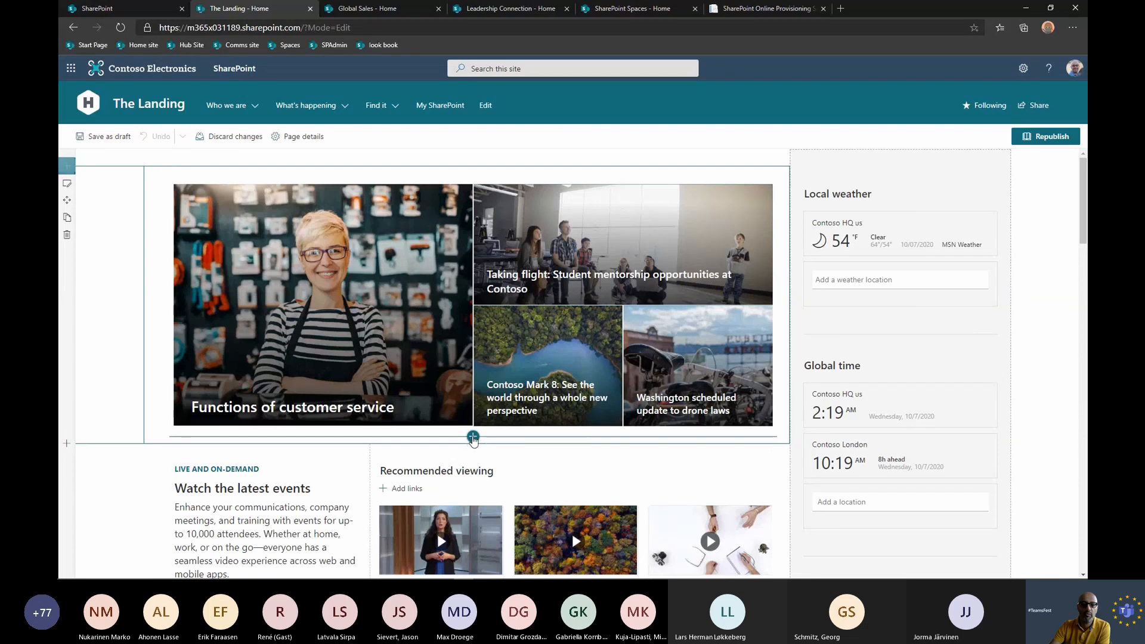
{"action": "left_click", "coordinate": [472, 438]}
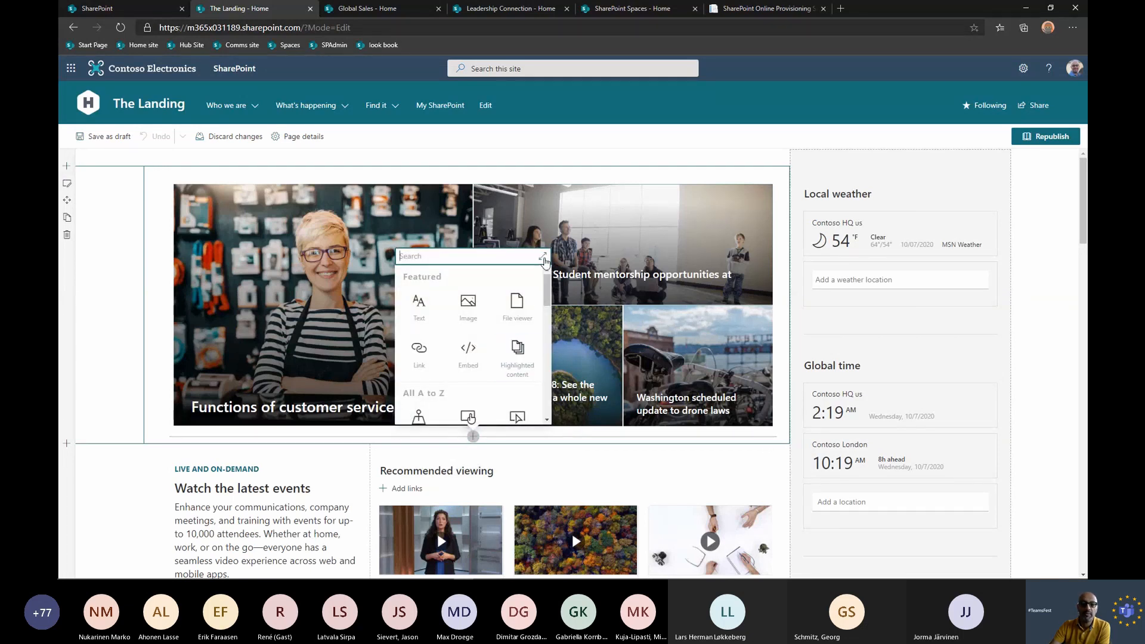
{"action": "left_click", "coordinate": [543, 257]}
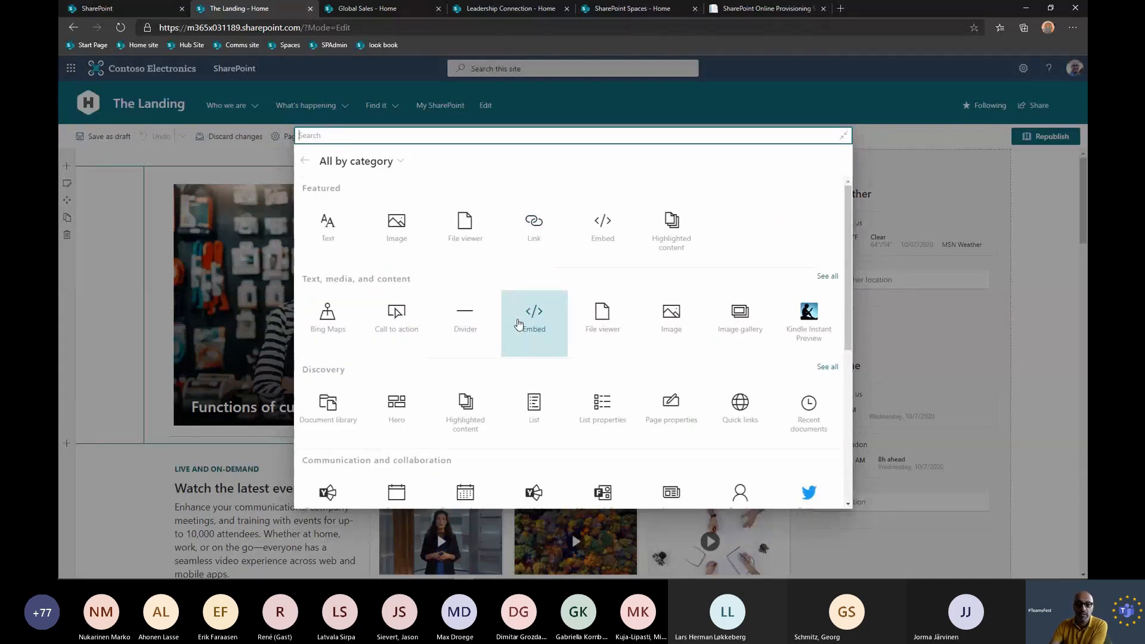
{"action": "scroll", "coordinate": [547, 325], "scroll_direction": "down", "scroll_amount": 1}
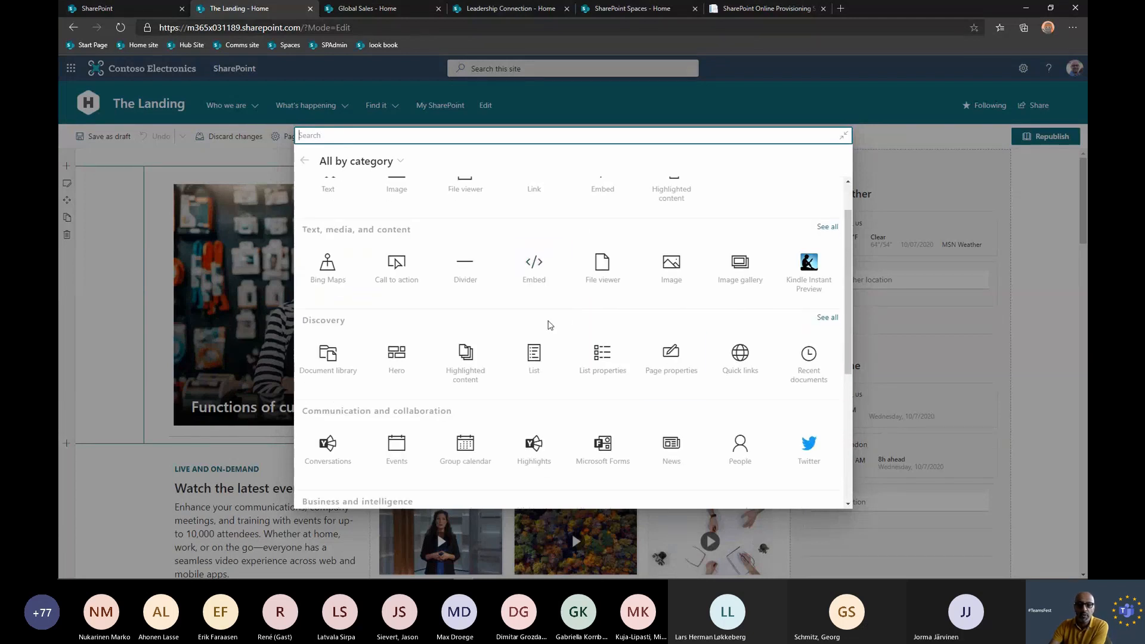
{"action": "scroll", "coordinate": [603, 370], "scroll_direction": "down", "scroll_amount": 2}
{"action": "scroll", "coordinate": [554, 351], "scroll_direction": "up", "scroll_amount": 1}
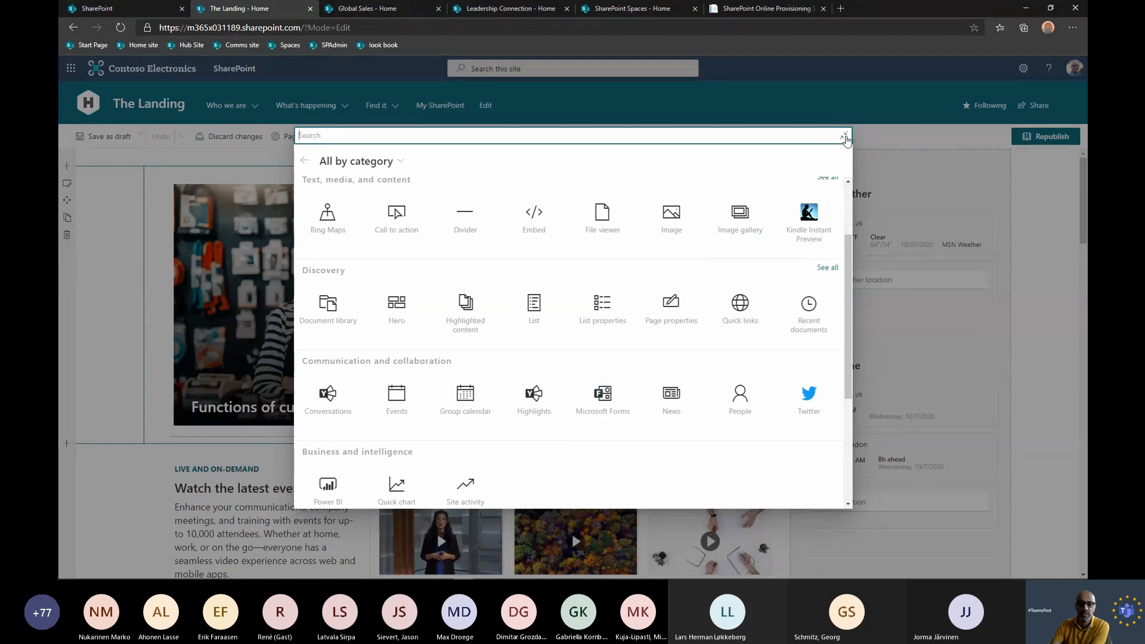
{"action": "left_click", "coordinate": [859, 138]}
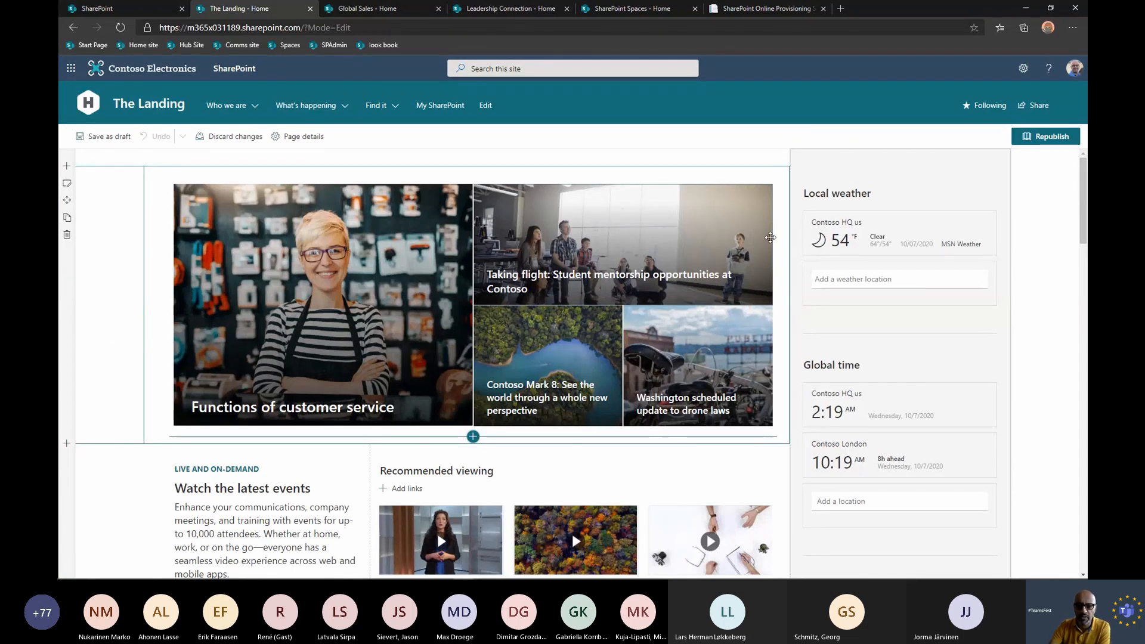
Examine the page's news, Conversations, Twitter and My news web parts in edit mode.
{"action": "scroll", "coordinate": [770, 238], "scroll_direction": "down", "scroll_amount": 6}
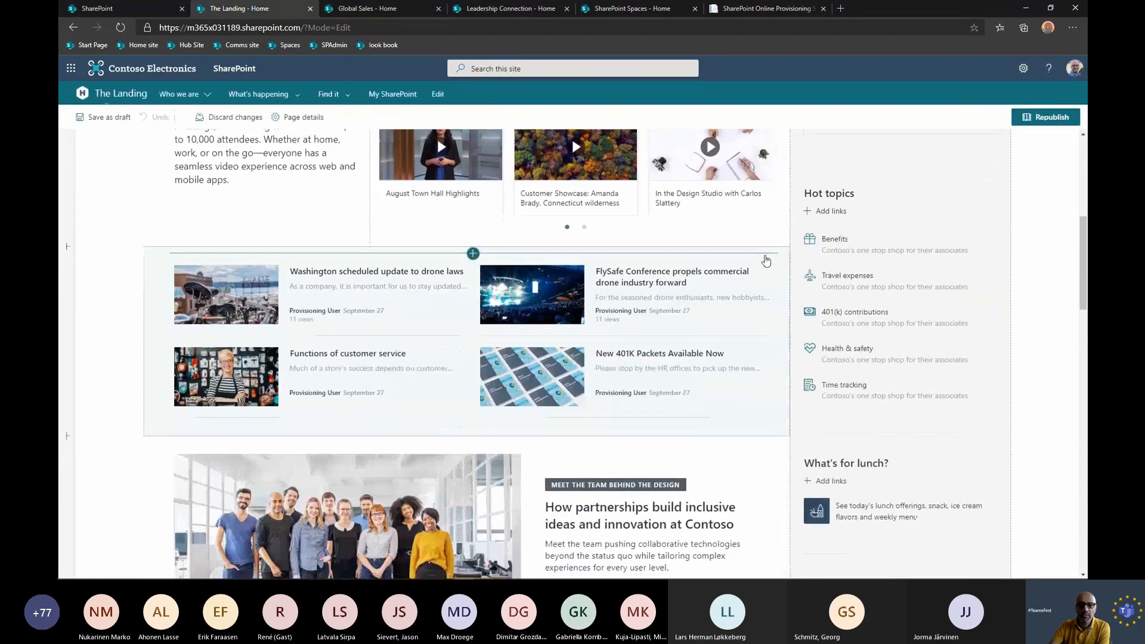
{"action": "scroll", "coordinate": [768, 274], "scroll_direction": "down", "scroll_amount": 5}
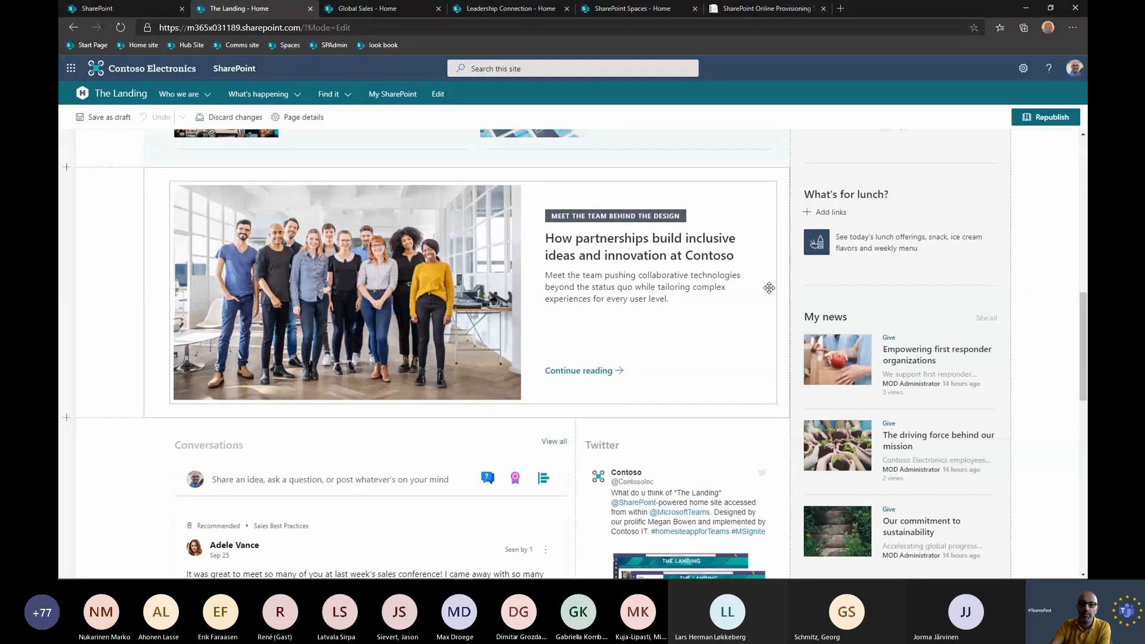
{"action": "scroll", "coordinate": [707, 423], "scroll_direction": "down", "scroll_amount": 2}
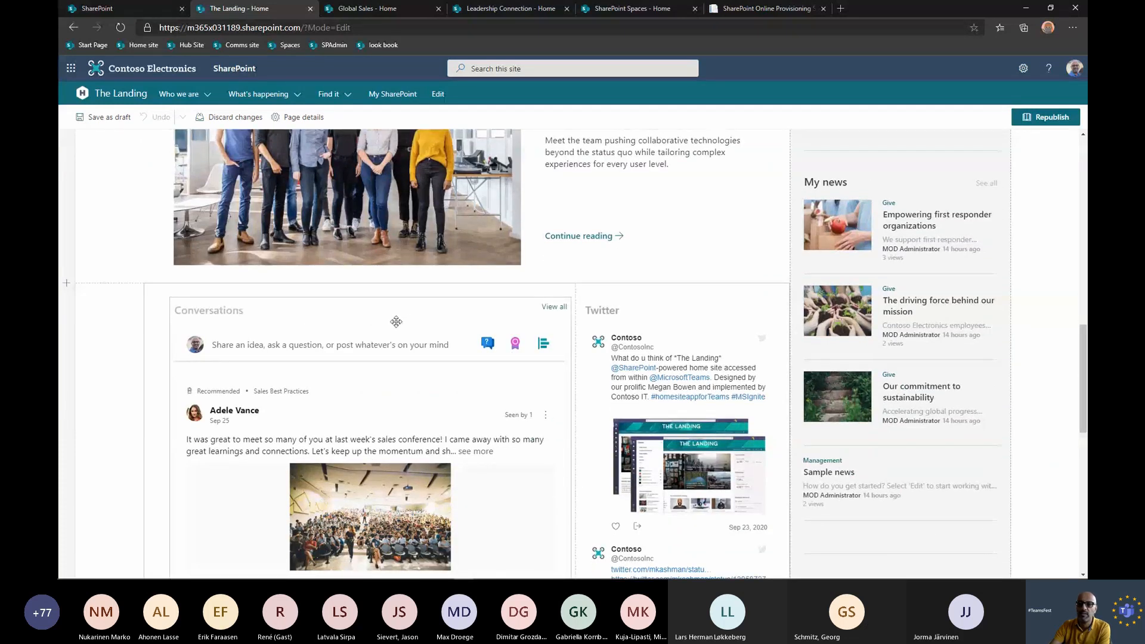
{"action": "scroll", "coordinate": [953, 314], "scroll_direction": "up", "scroll_amount": 1}
{"action": "scroll", "coordinate": [952, 315], "scroll_direction": "up", "scroll_amount": 1}
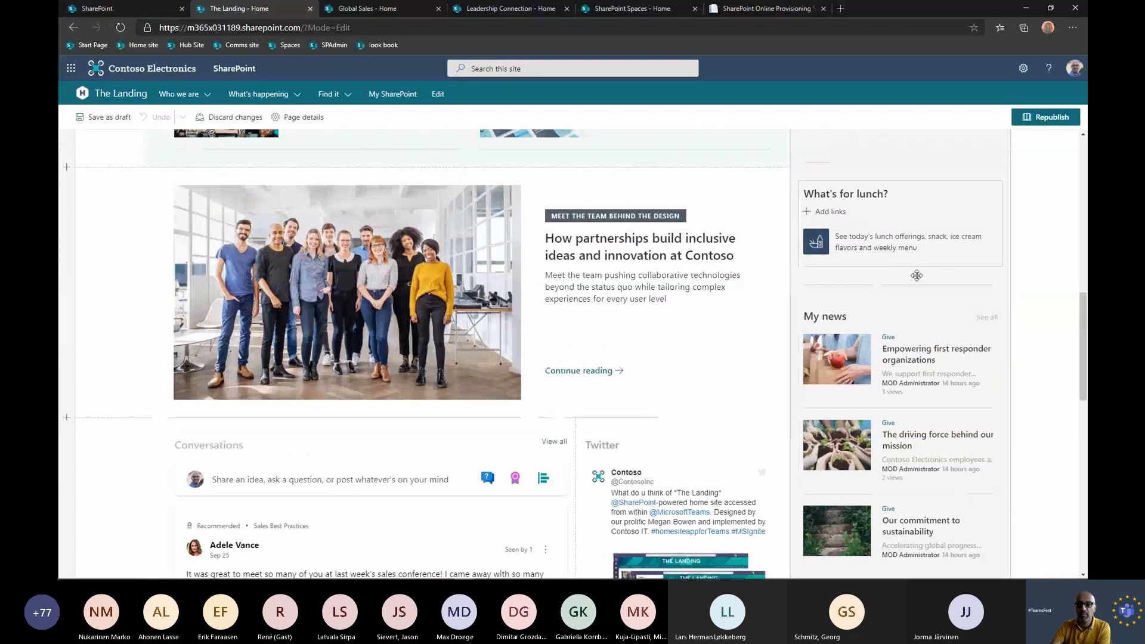
{"action": "scroll", "coordinate": [909, 316], "scroll_direction": "down", "scroll_amount": 2}
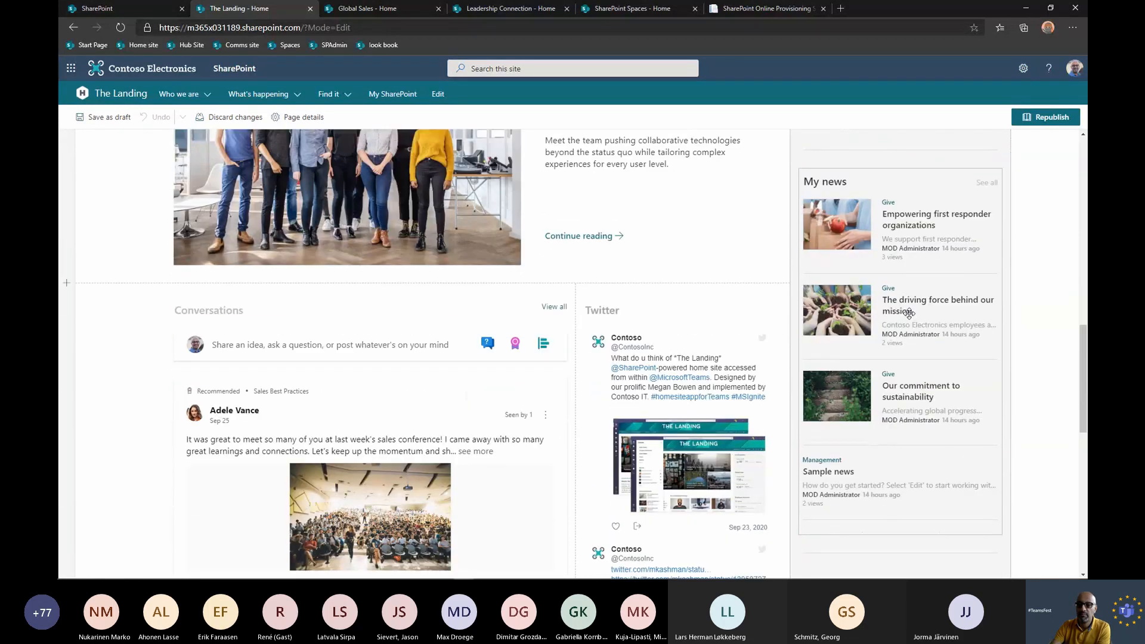
{"action": "scroll", "coordinate": [871, 307], "scroll_direction": "up", "scroll_amount": 2}
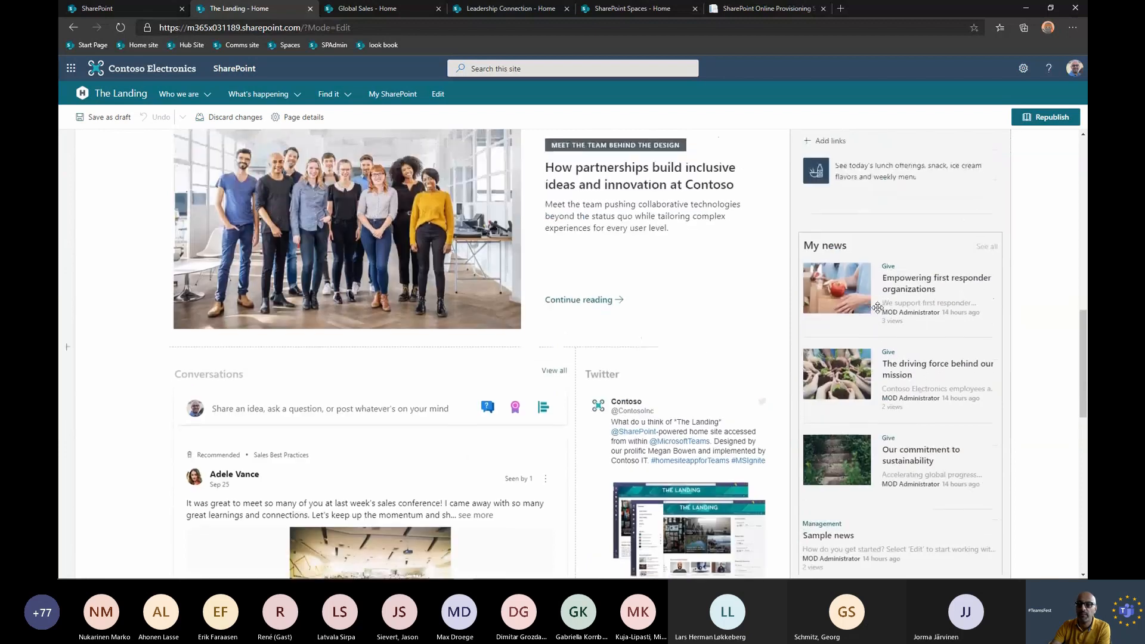
{"action": "scroll", "coordinate": [877, 307], "scroll_direction": "down", "scroll_amount": 1}
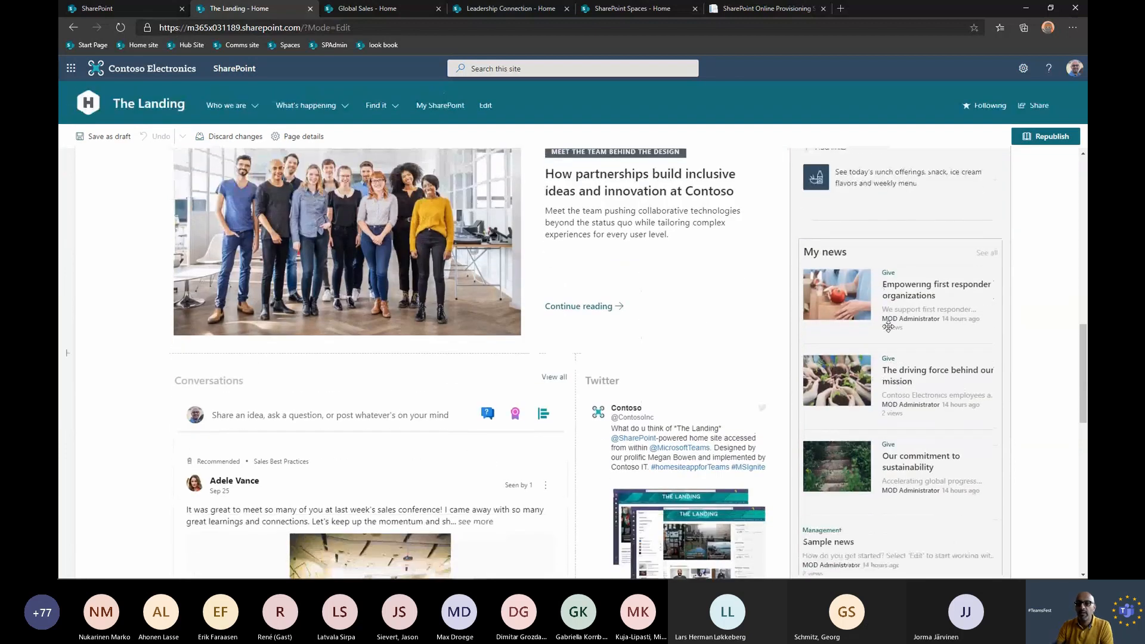
{"action": "scroll", "coordinate": [740, 361], "scroll_direction": "up", "scroll_amount": 4}
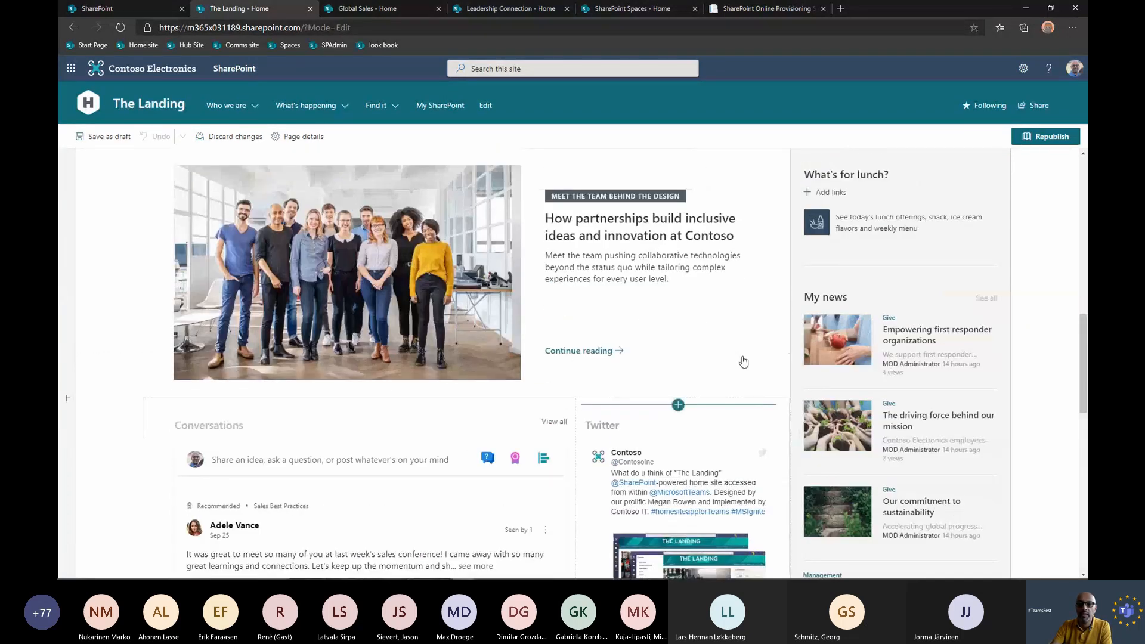
{"action": "scroll", "coordinate": [723, 358], "scroll_direction": "up", "scroll_amount": 1}
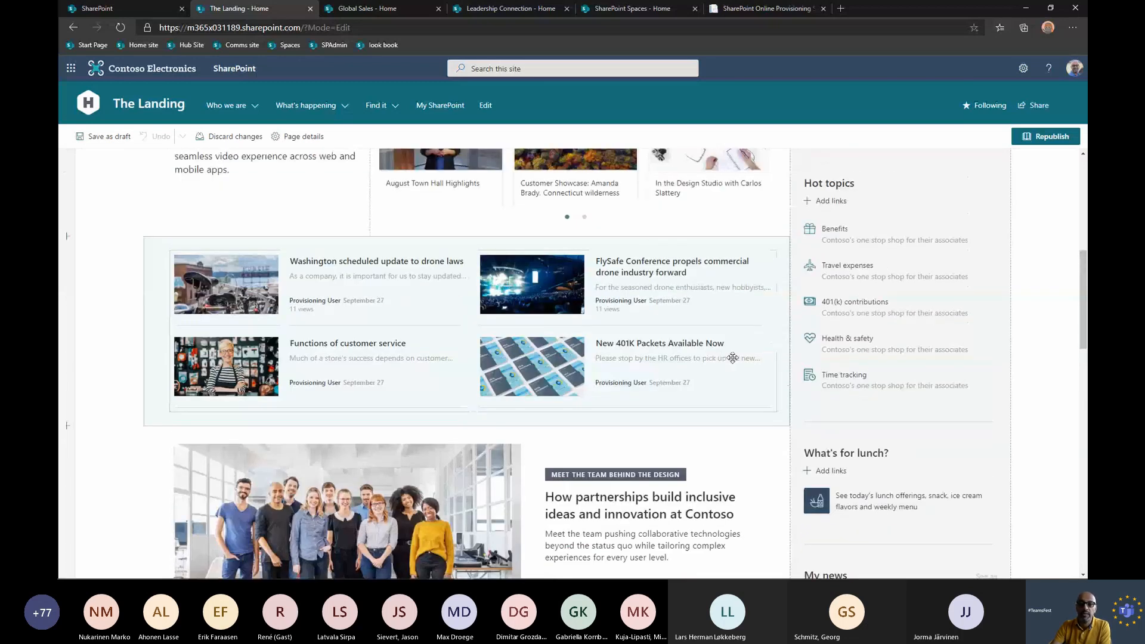
{"action": "scroll", "coordinate": [732, 357], "scroll_direction": "up", "scroll_amount": 5}
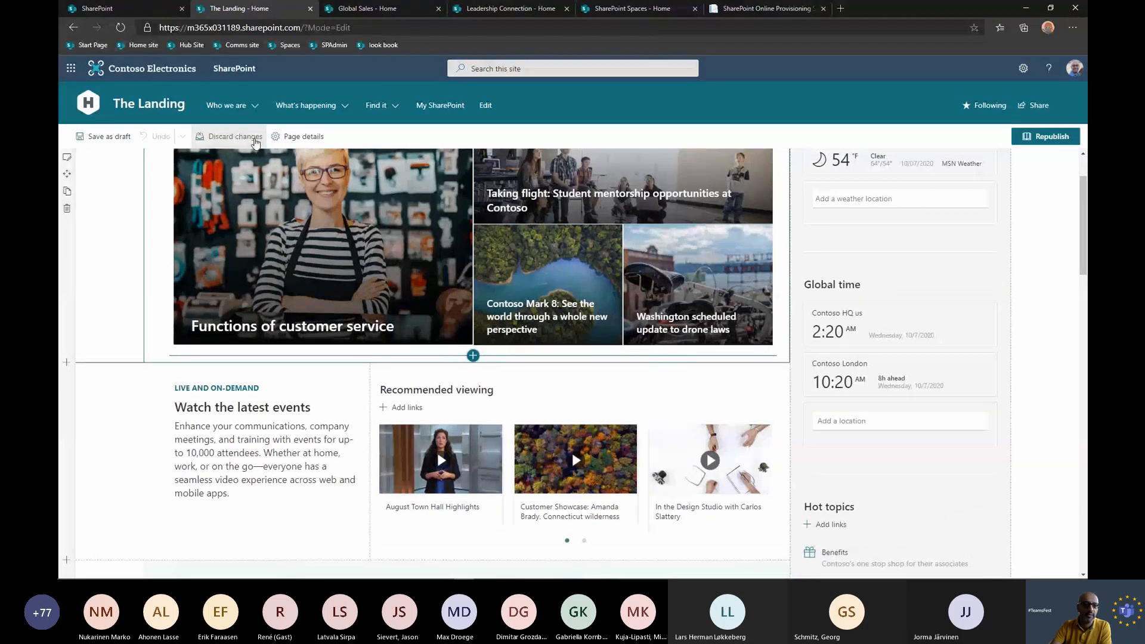
Discard the home page's changes and return to its last modified version.
{"action": "left_click", "coordinate": [255, 138]}
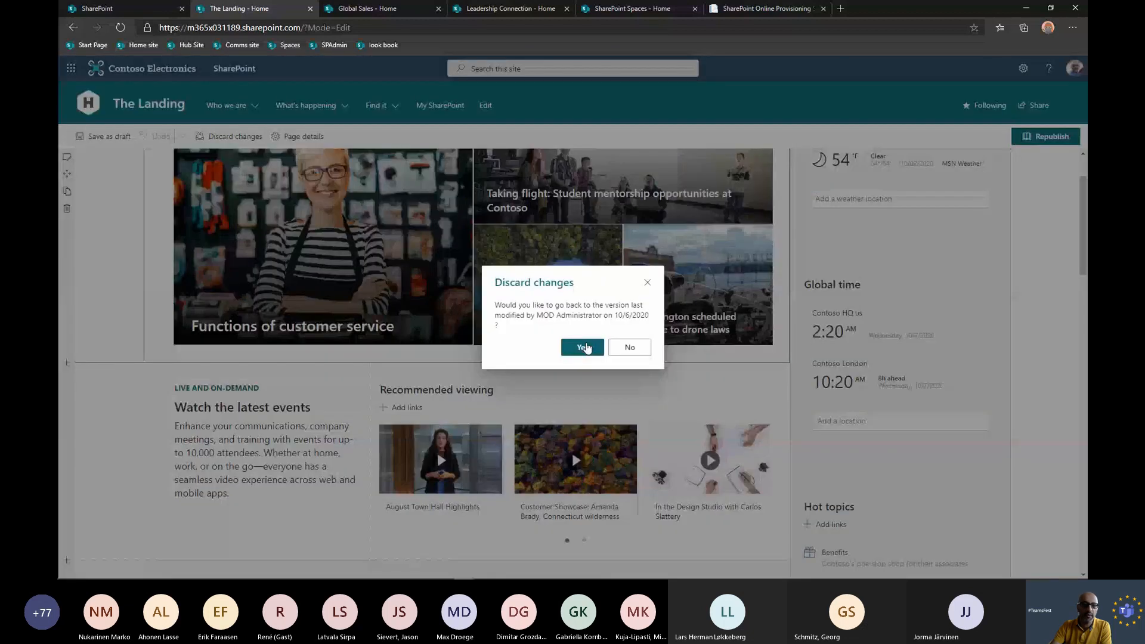
{"action": "left_click", "coordinate": [583, 348]}
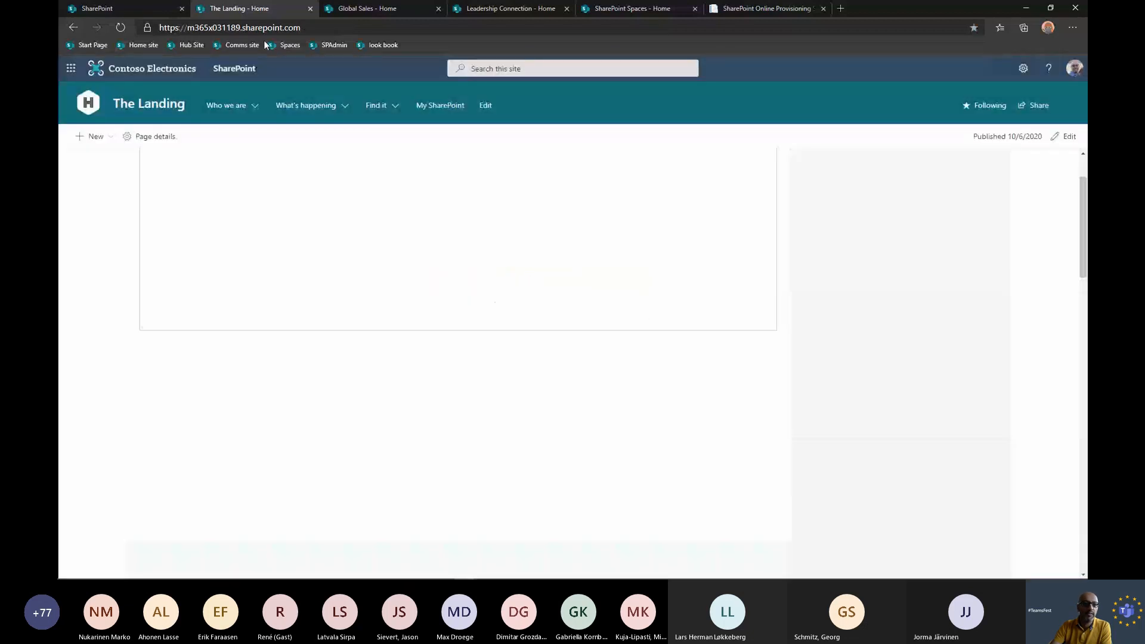
{"action": "left_click_drag", "start_coordinate": [306, 28], "coordinate": [167, 27]}
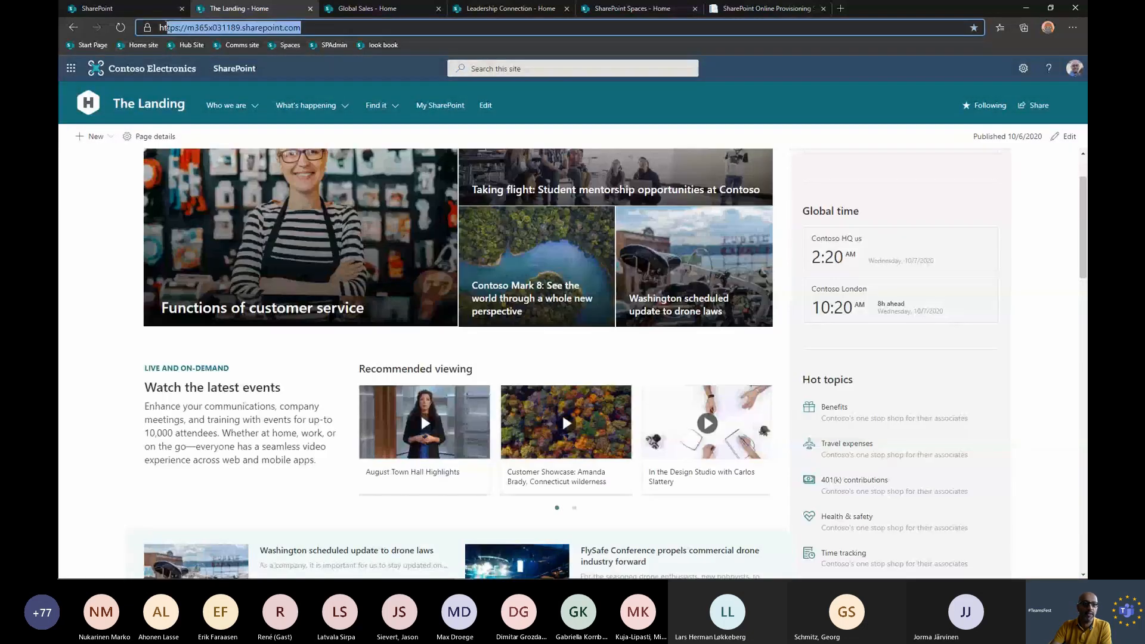
{"action": "left_click", "coordinate": [340, 67]}
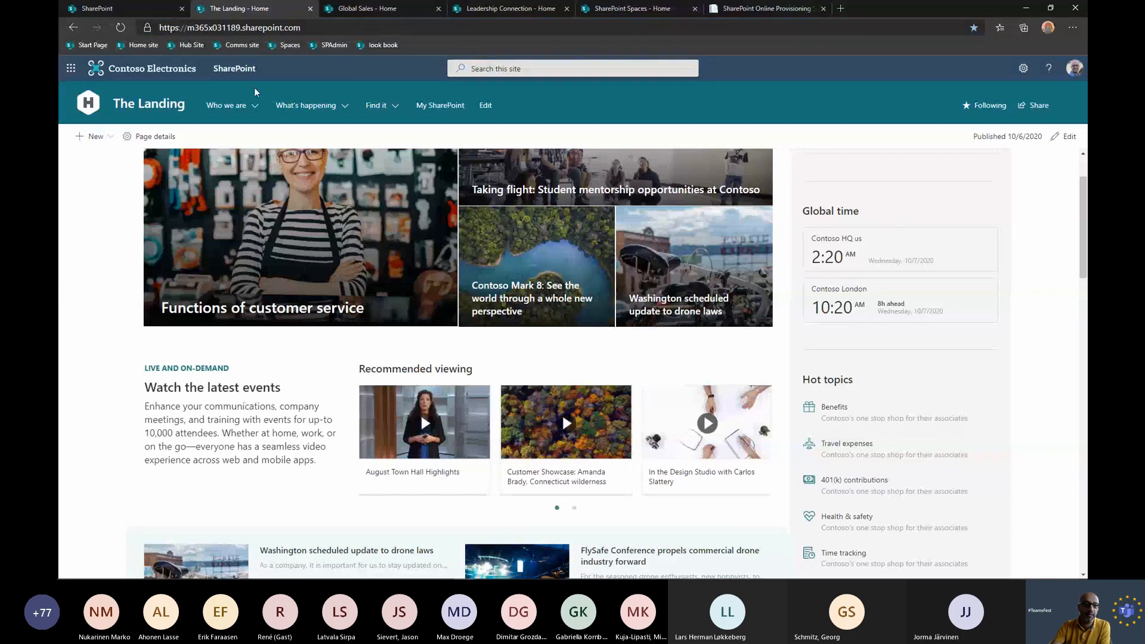
Go to the organization's home site from the Contoso Electronics branding and review The Landing's global navigation links.
{"action": "left_click", "coordinate": [161, 74]}
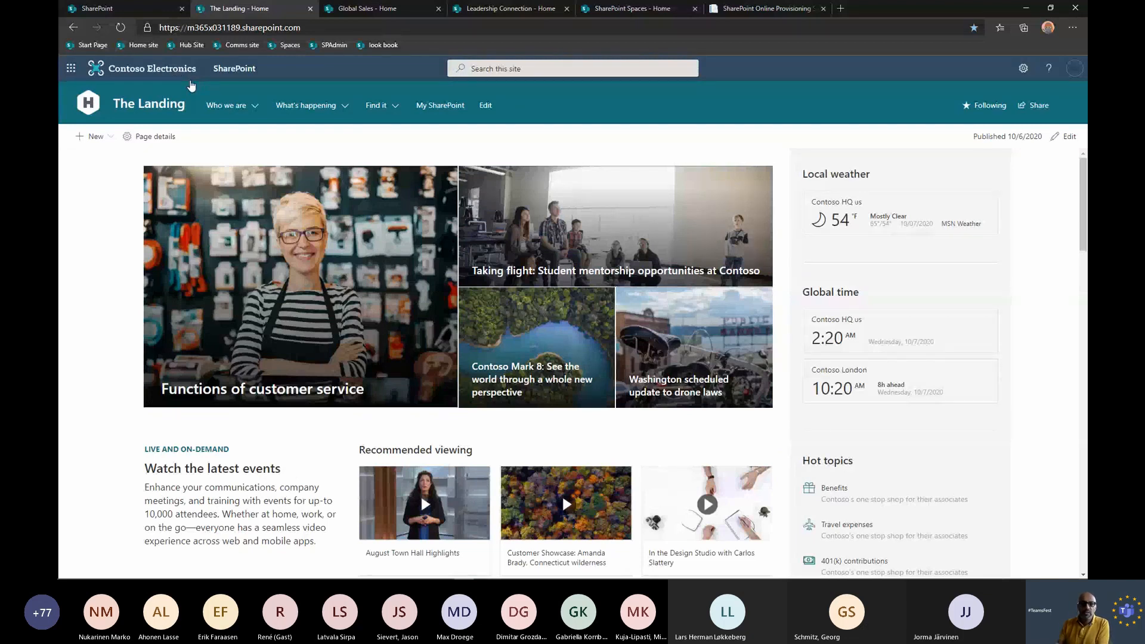
{"action": "left_click", "coordinate": [282, 107]}
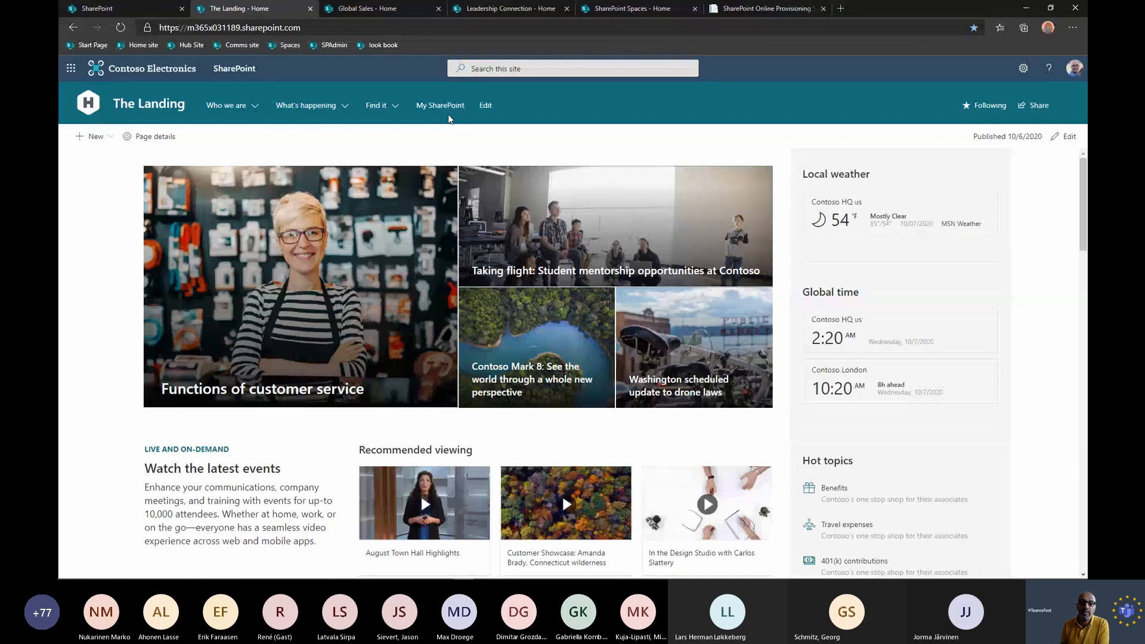
{"action": "mouse_move", "coordinate": [343, 111]}
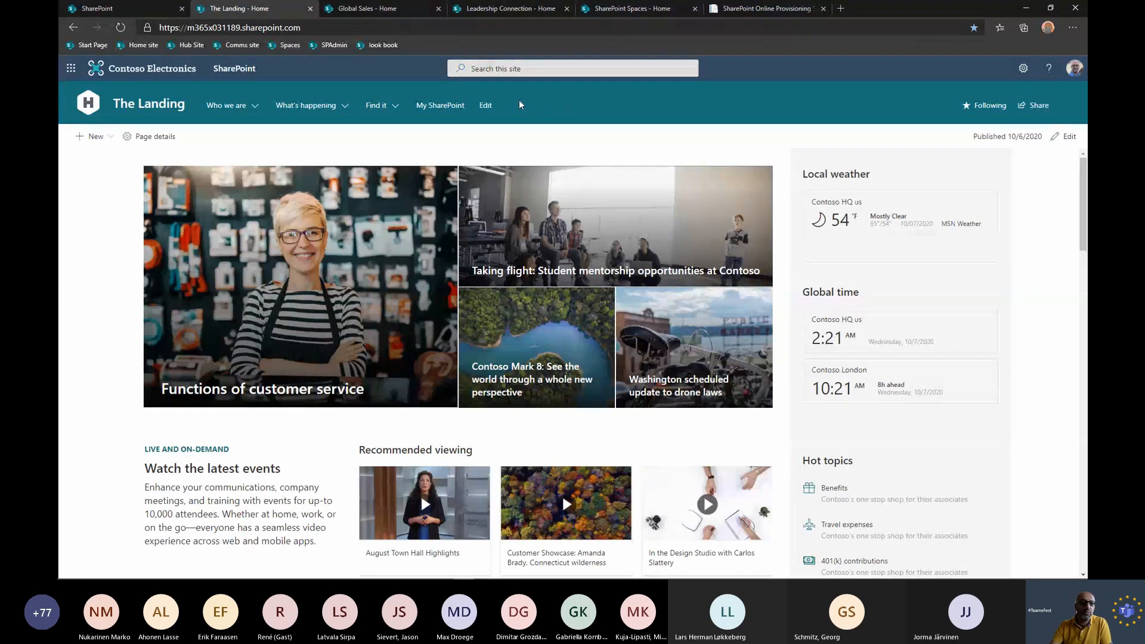
Open the Global Sales hub site and highlight the links in its hub navigation.
{"action": "left_click", "coordinate": [185, 47]}
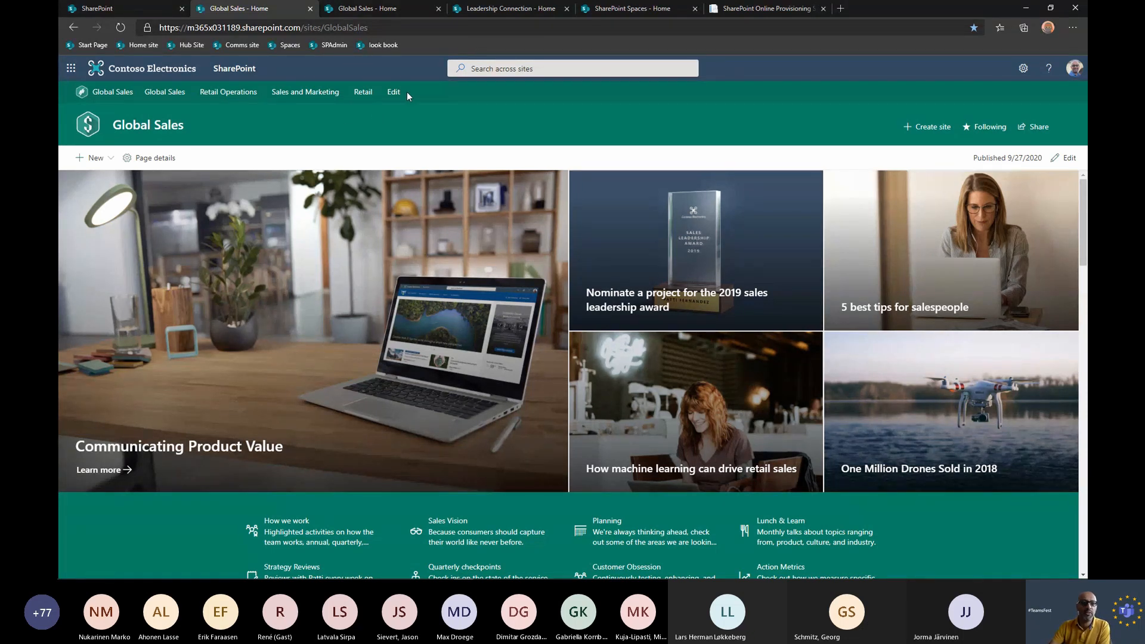
{"action": "left_click_drag", "start_coordinate": [408, 93], "coordinate": [90, 93]}
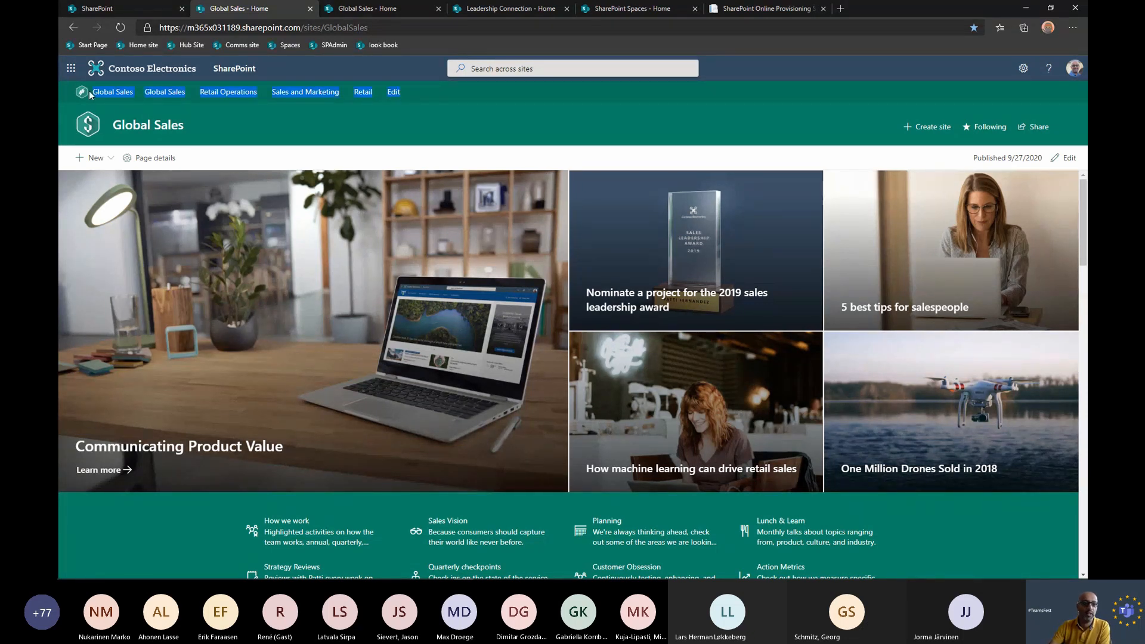
{"action": "left_click", "coordinate": [449, 95]}
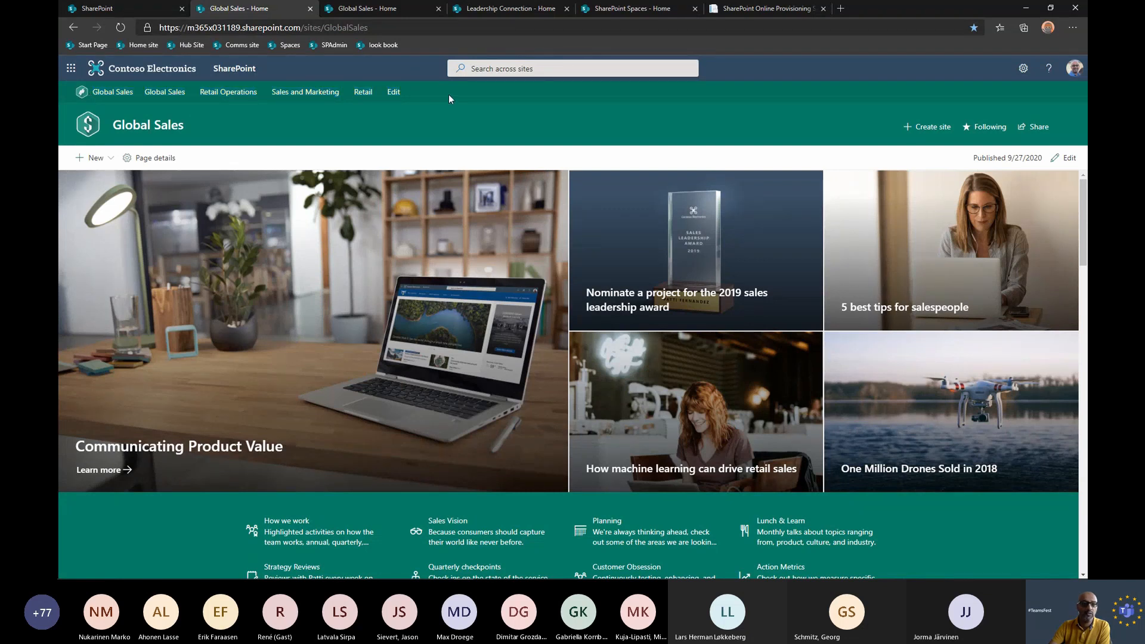
Show the search suggestions across the hub's sites and open the suggested Sales and Marketing site.
{"action": "left_click", "coordinate": [567, 67]}
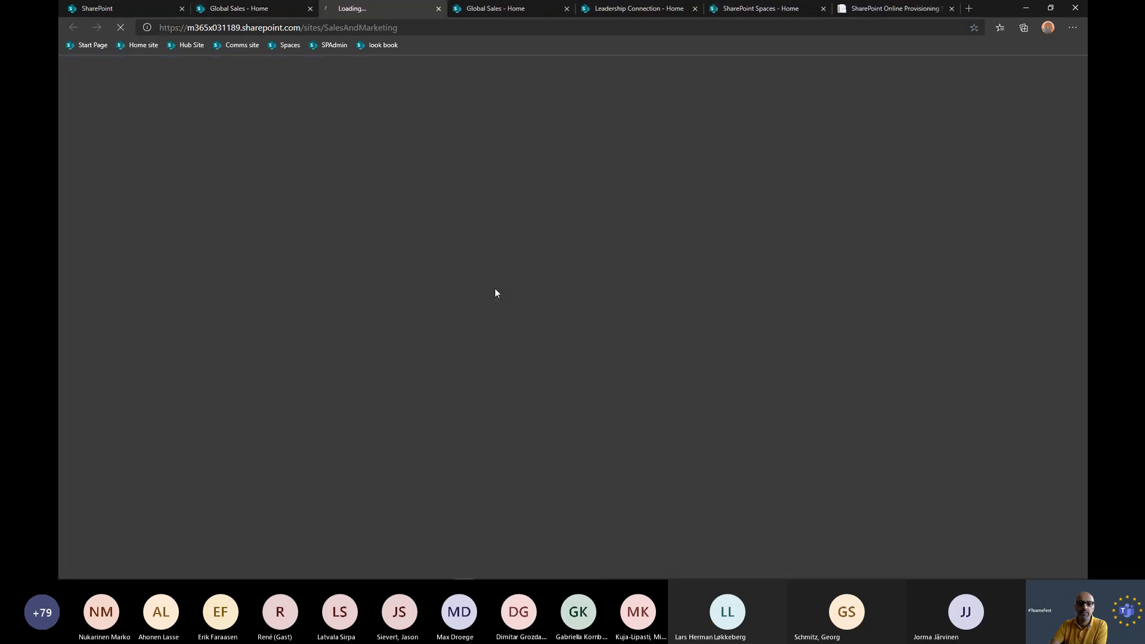
{"action": "left_click", "coordinate": [495, 288]}
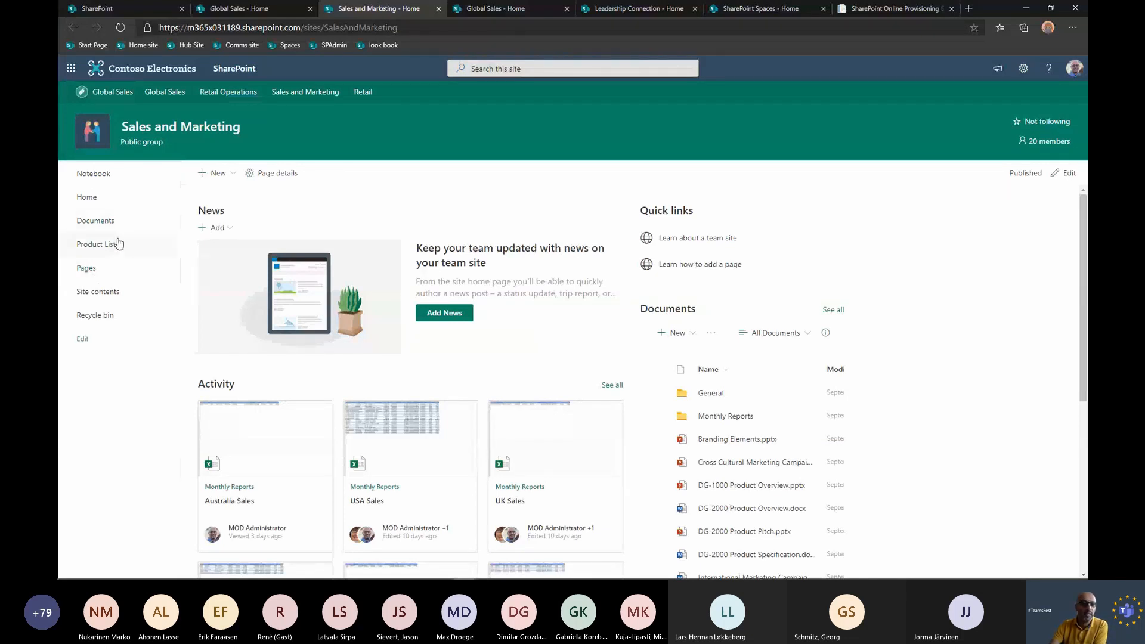
Enable site navigation audience targeting for the Sales and Marketing site and save the navigation.
{"action": "left_click", "coordinate": [84, 340]}
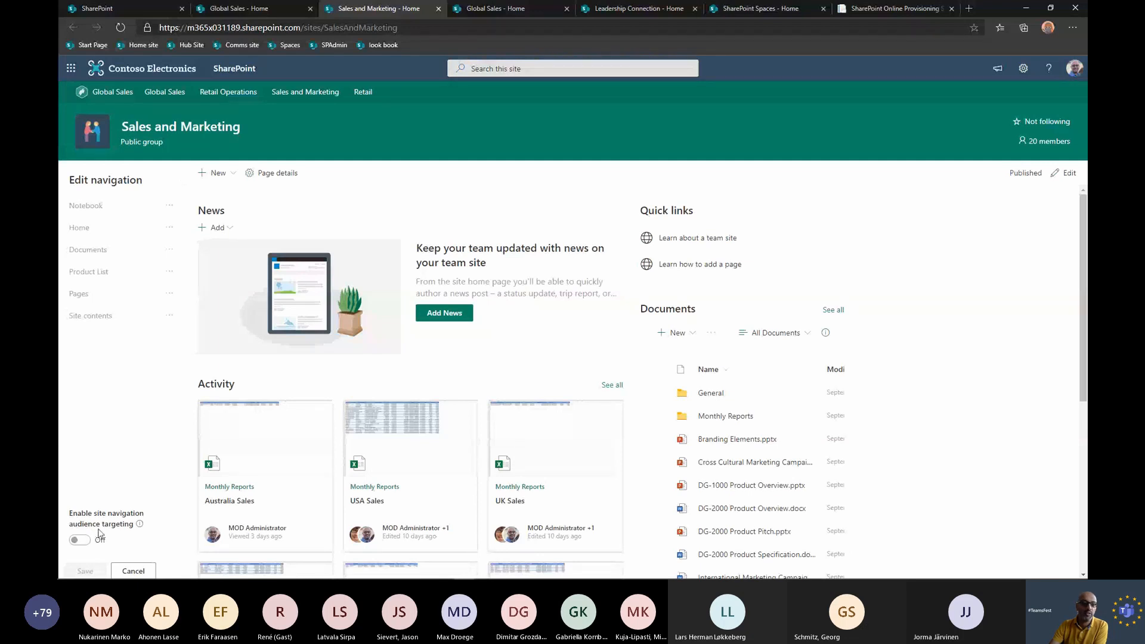
{"action": "mouse_move", "coordinate": [101, 272]}
{"action": "left_click", "coordinate": [80, 539]}
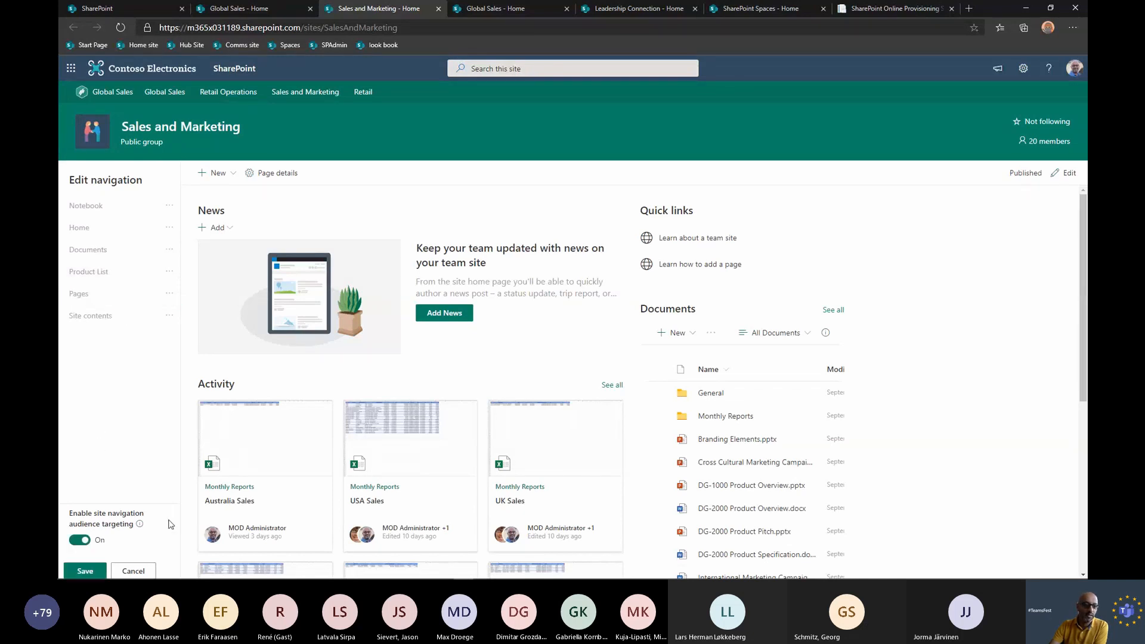
{"action": "left_click", "coordinate": [88, 571]}
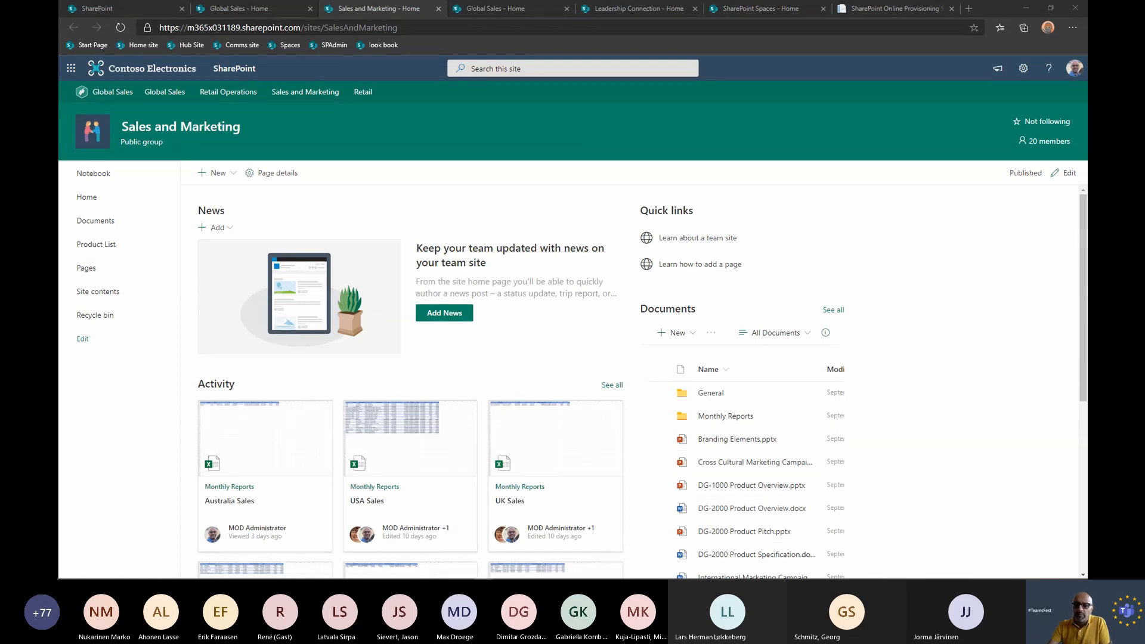
Open the Sales and Marketing site's address in a separate maximized browser window that uses another profile.
{"action": "left_click_drag", "start_coordinate": [59, 203], "coordinate": [629, 167]}
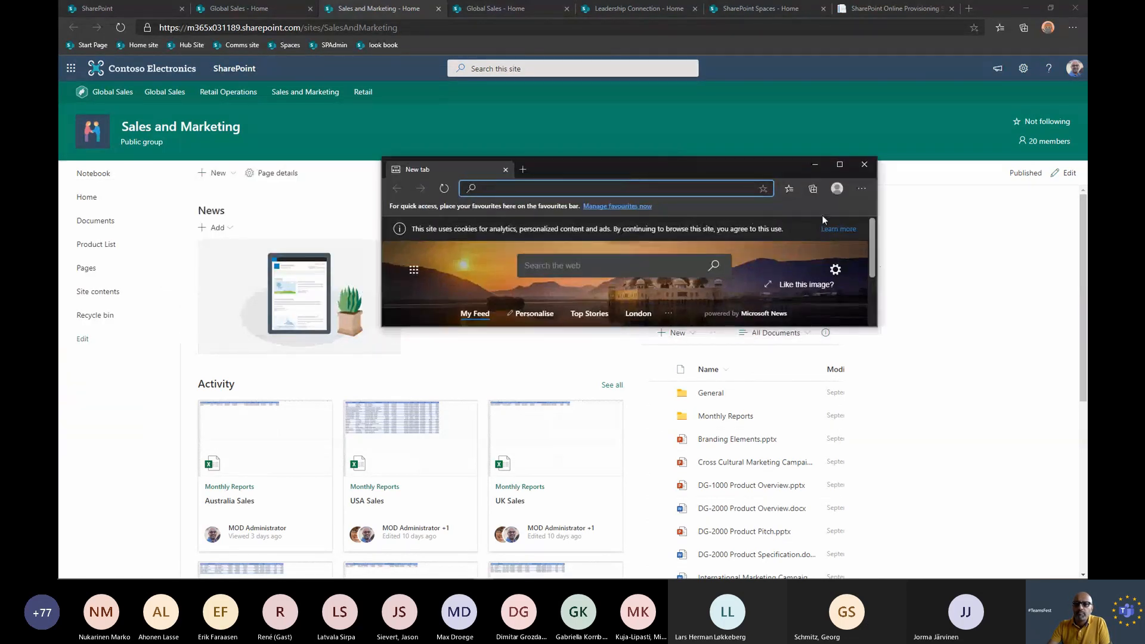
{"action": "left_click", "coordinate": [840, 165]}
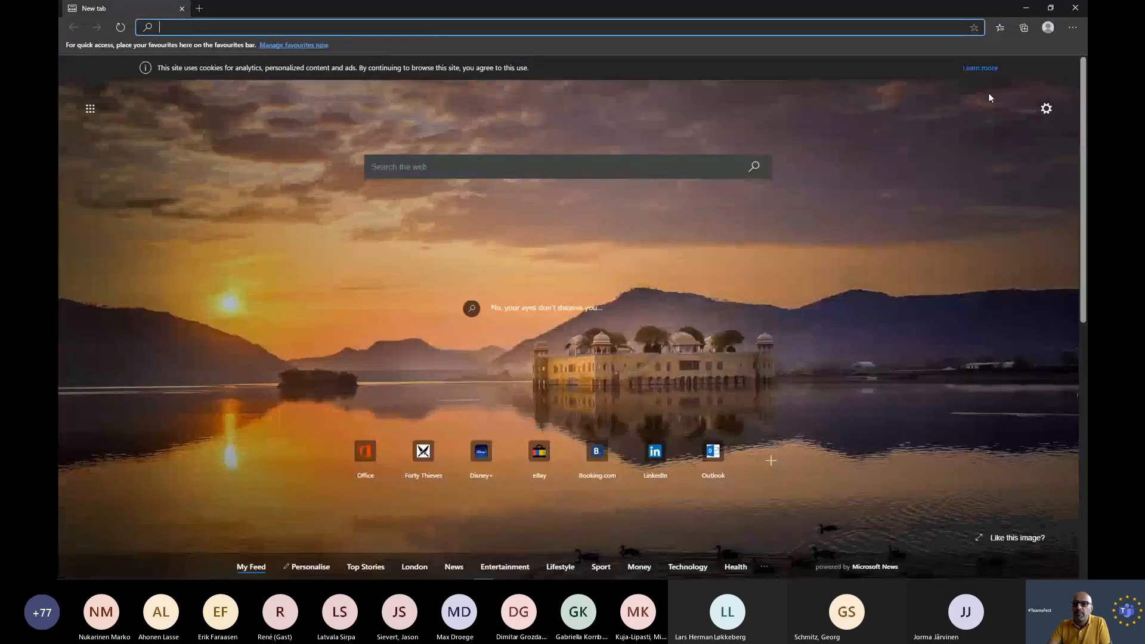
{"action": "key", "text": "alt+Tab"}
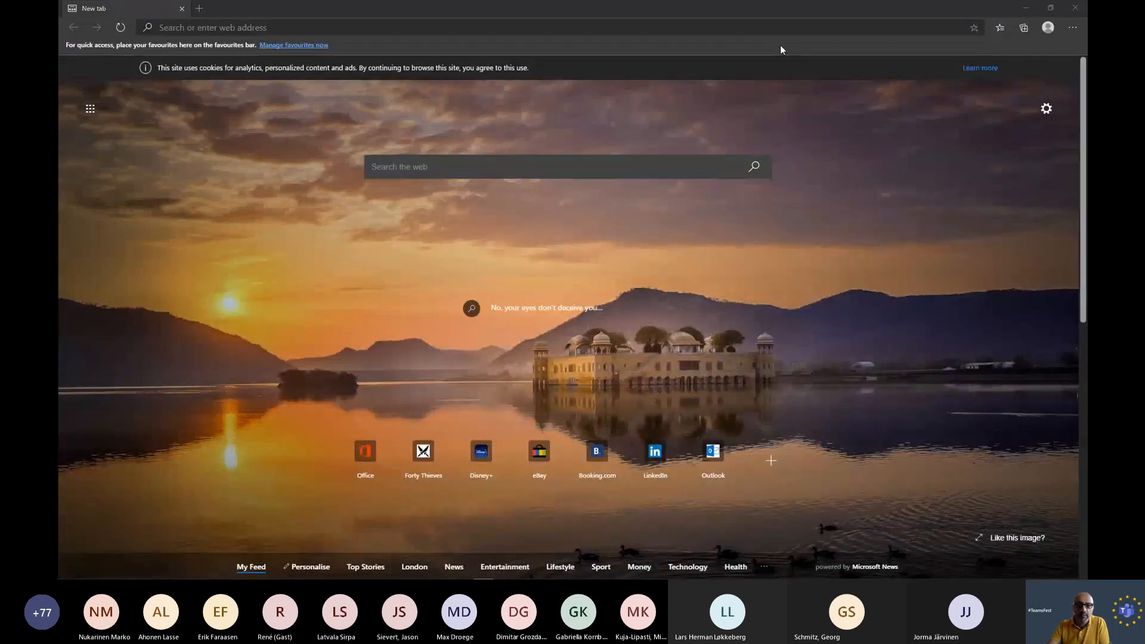
{"action": "left_click", "coordinate": [360, 29]}
{"action": "key", "text": "ctrl+c"}
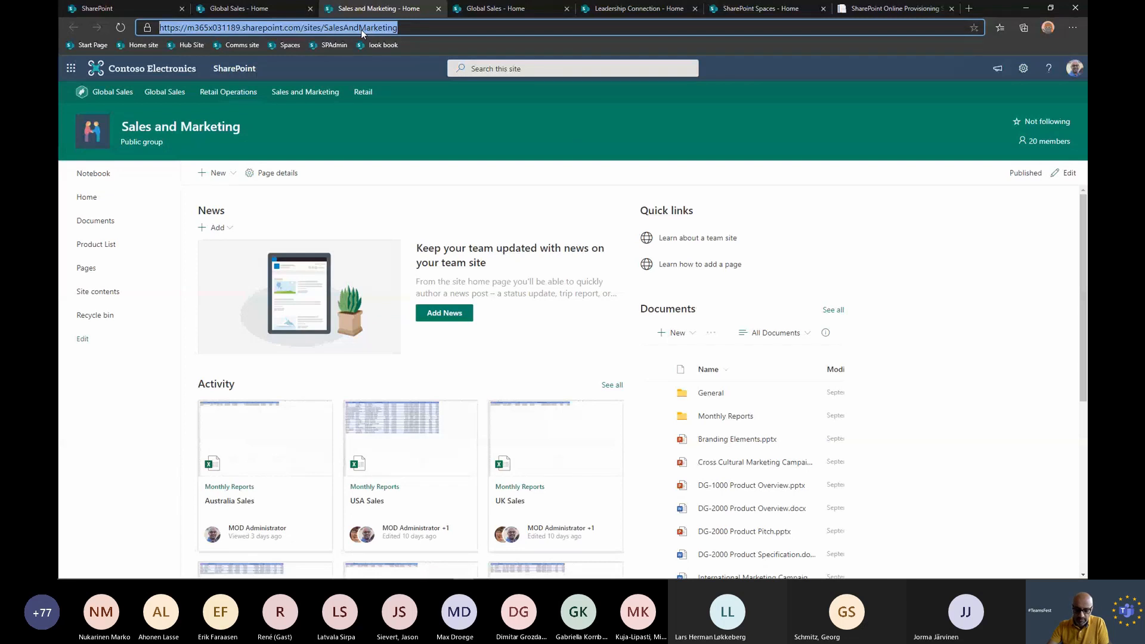
{"action": "key", "text": "alt+Tab"}
{"action": "key", "text": "ctrl+v"}
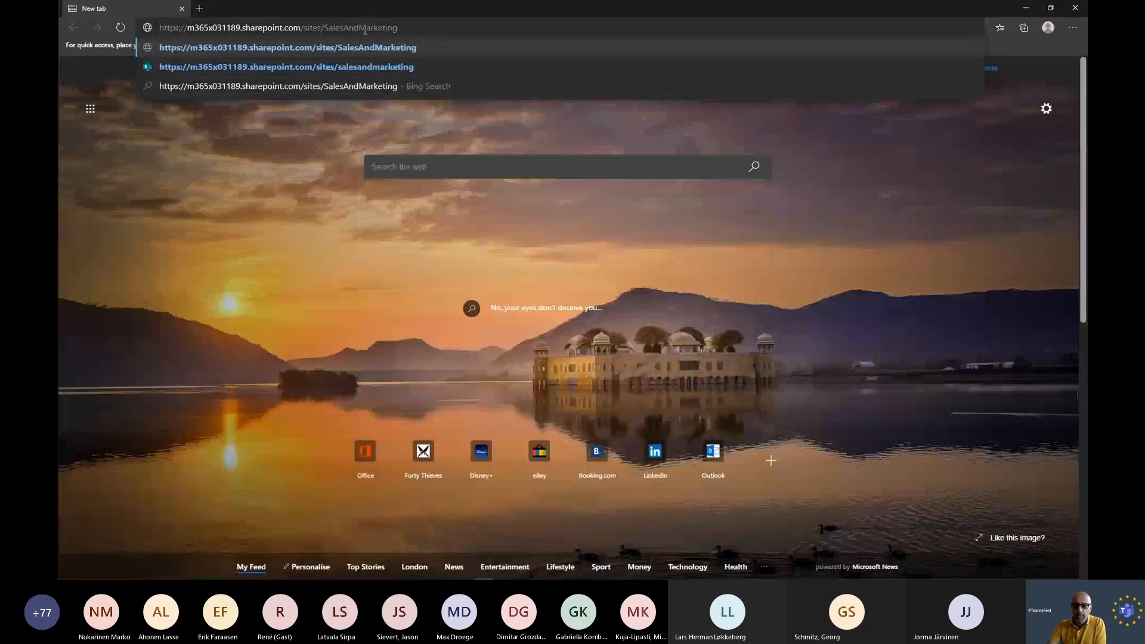
{"action": "left_click", "coordinate": [413, 47]}
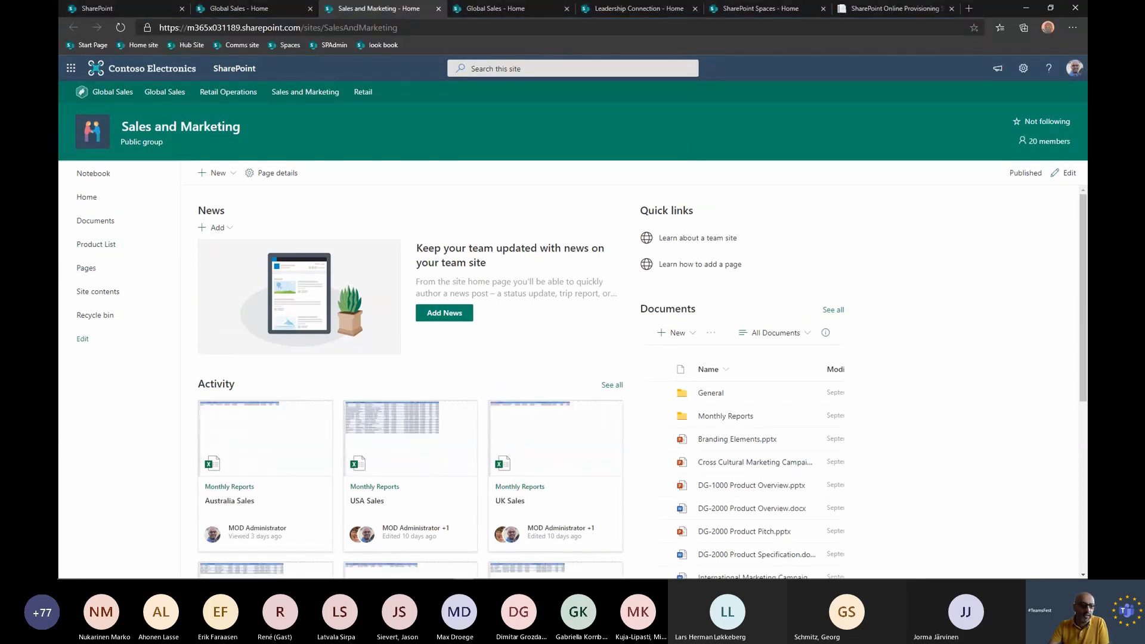
Target the Pages link in the site navigation to the SOC Team Members audience and save the navigation.
{"action": "left_click", "coordinate": [82, 339]}
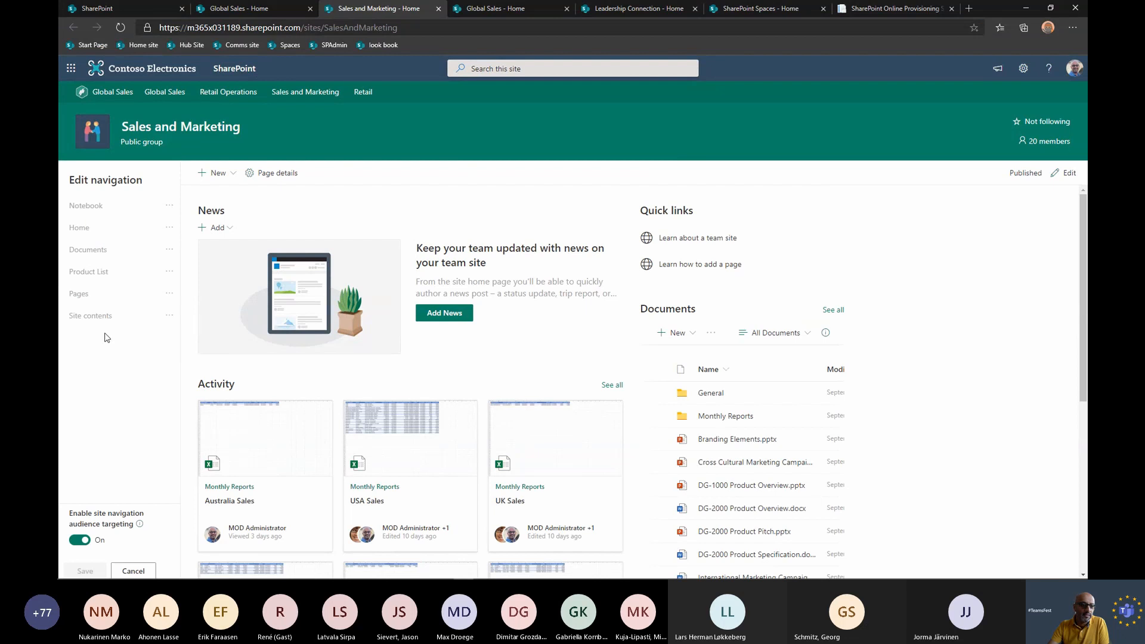
{"action": "left_click", "coordinate": [131, 300]}
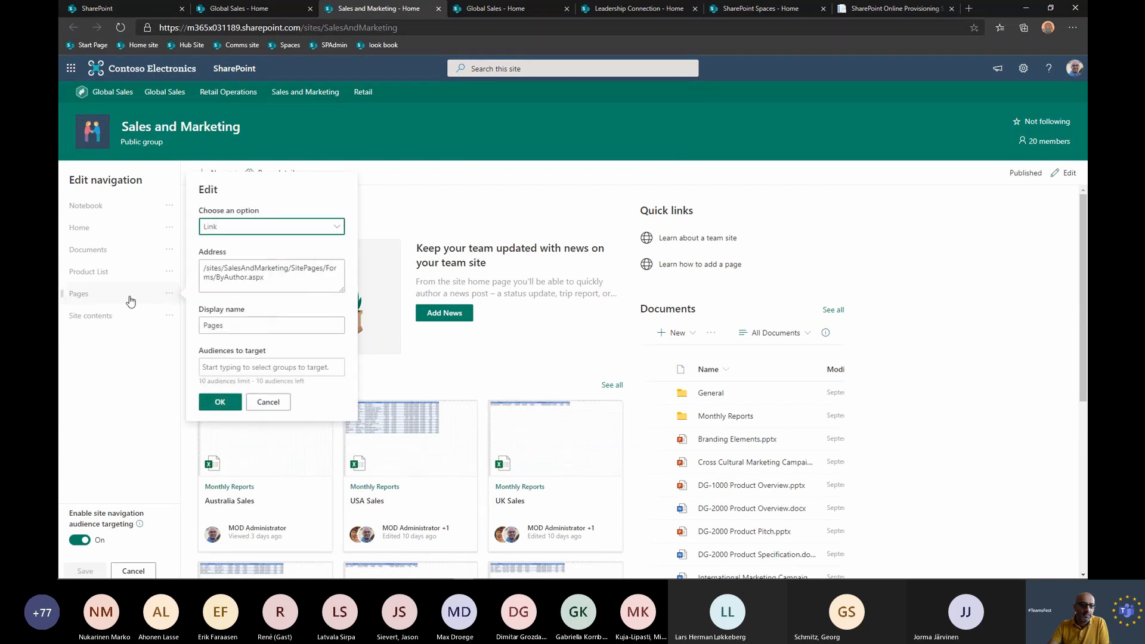
{"action": "left_click", "coordinate": [245, 366]}
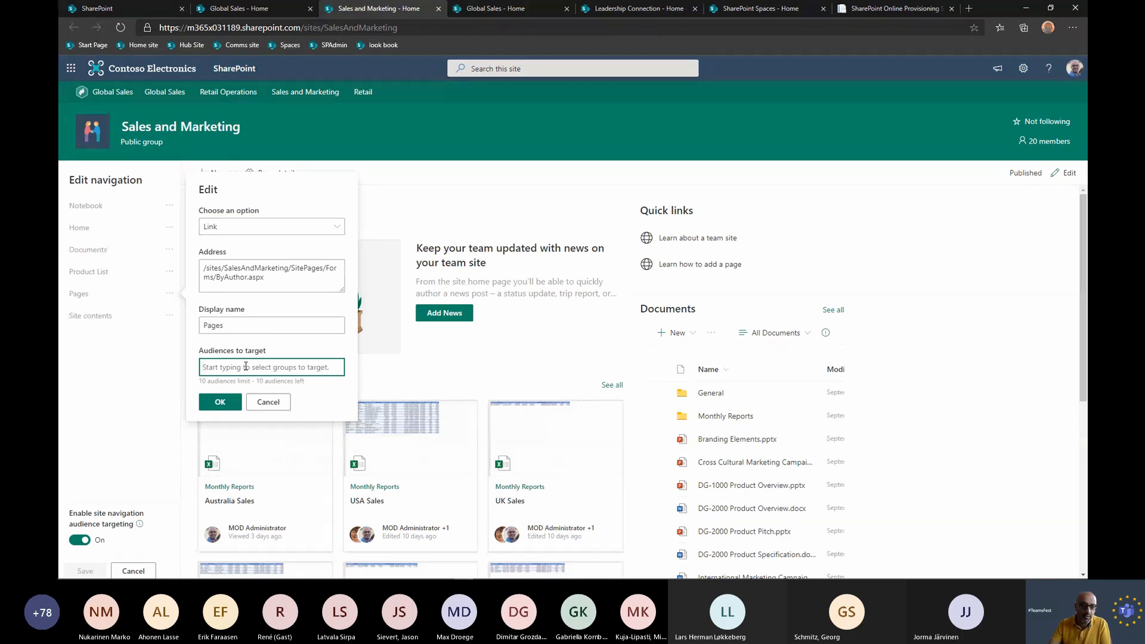
{"action": "type", "text": "soc"}
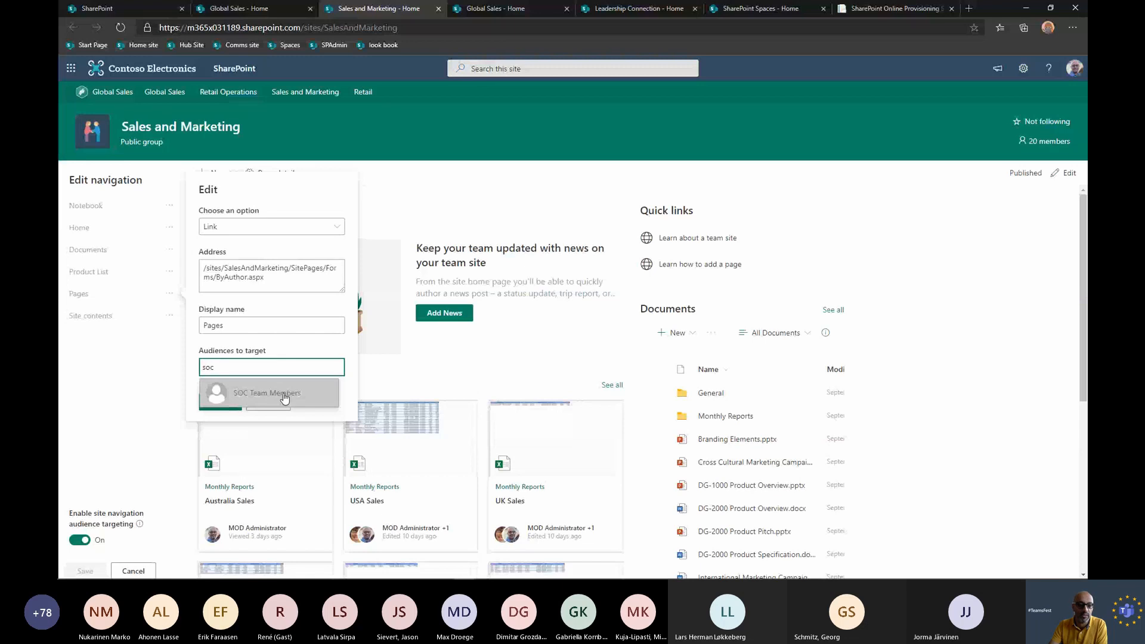
{"action": "left_click", "coordinate": [283, 394]}
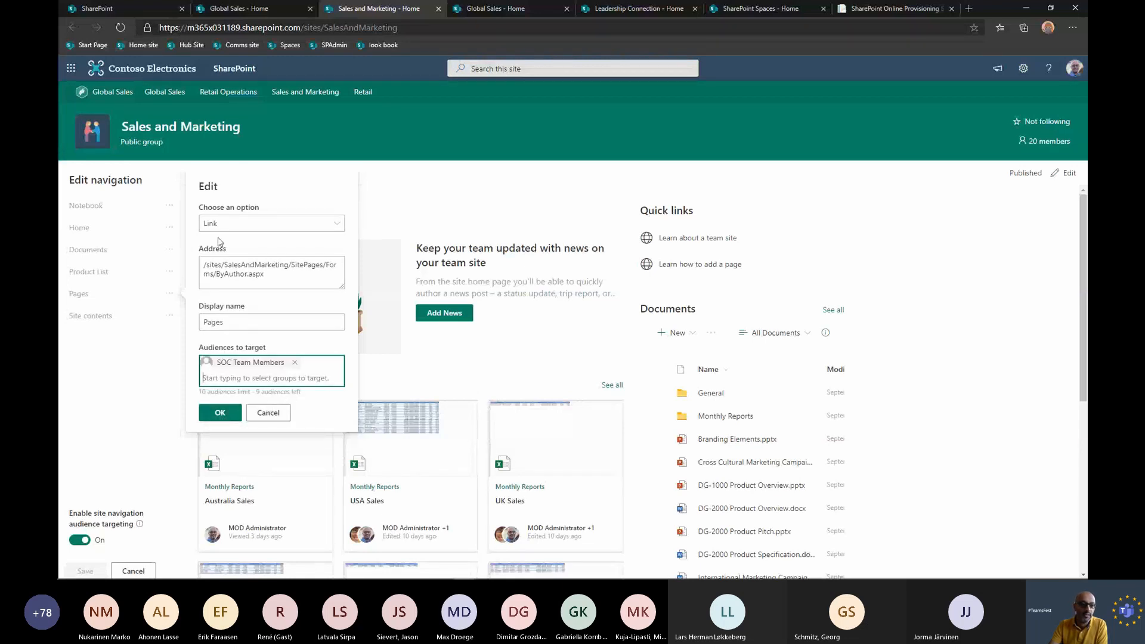
{"action": "left_click", "coordinate": [217, 413]}
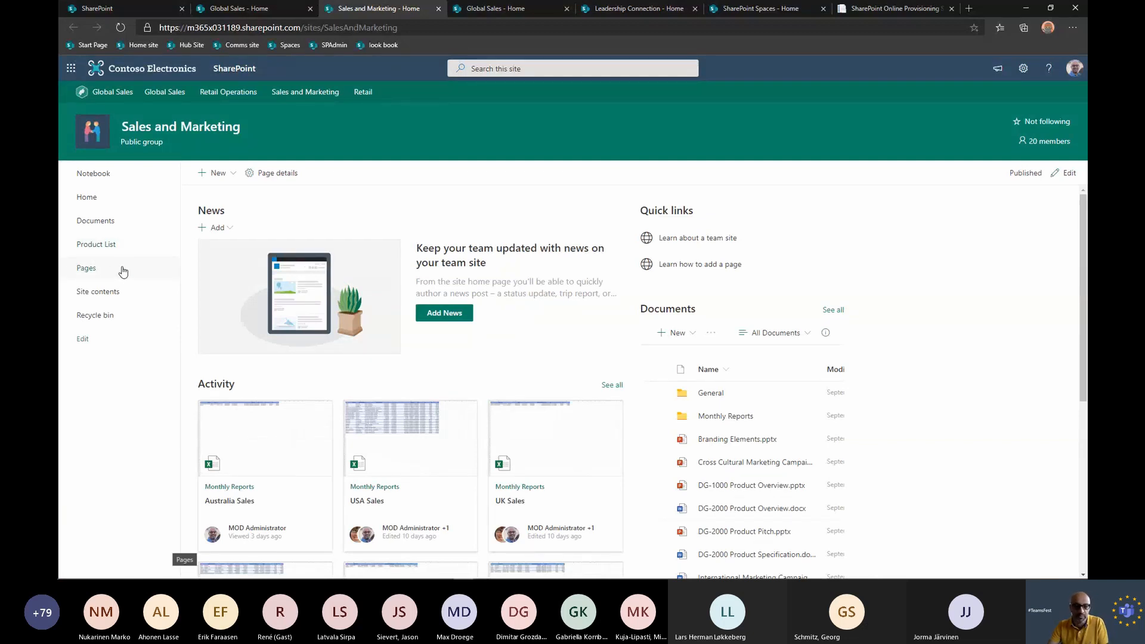
Reload the Sales and Marketing site in the other profile's browser window to check its targeted navigation.
{"action": "key", "text": "alt+Tab"}
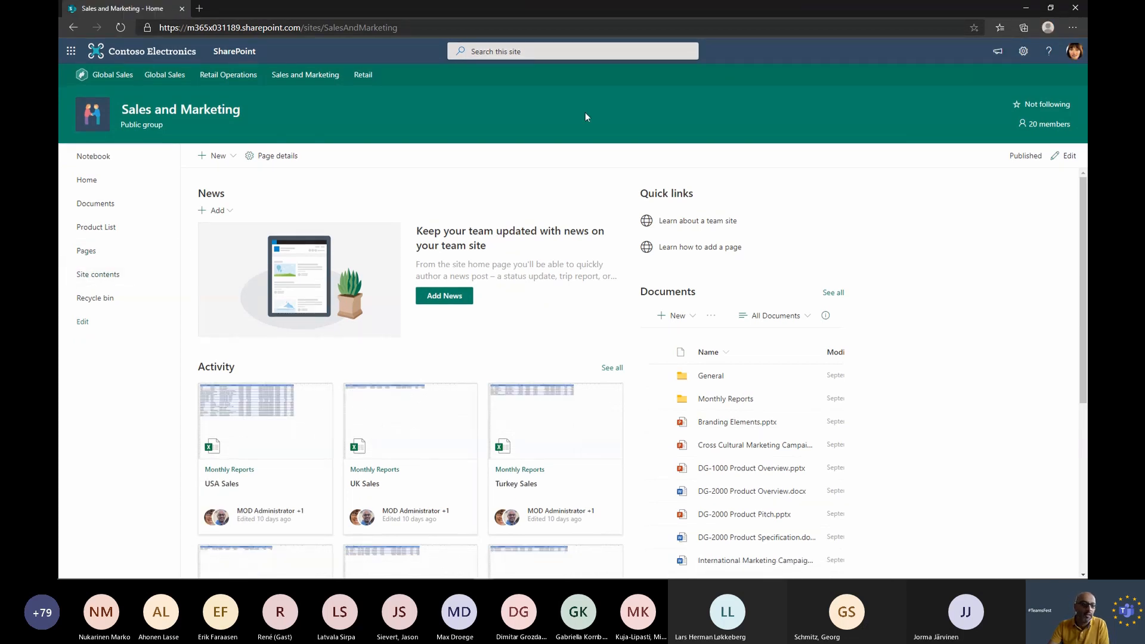
{"action": "left_click", "coordinate": [120, 28]}
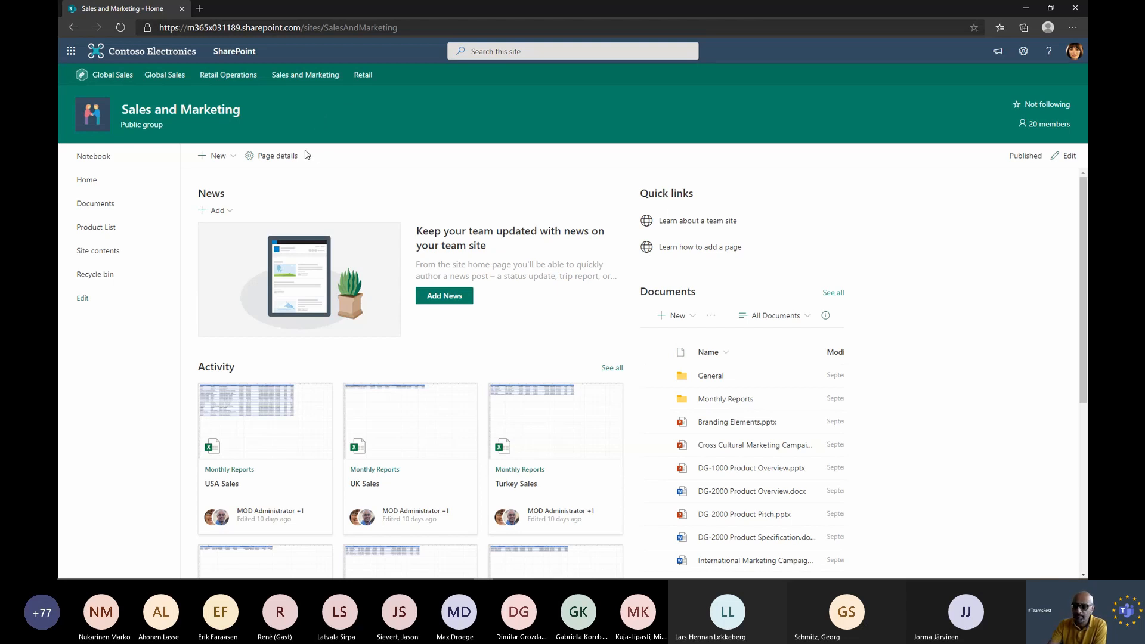
Switch to the PowerPoint slide show and advance to the Hub Navigation slide.
{"action": "key", "text": "alt+Tab"}
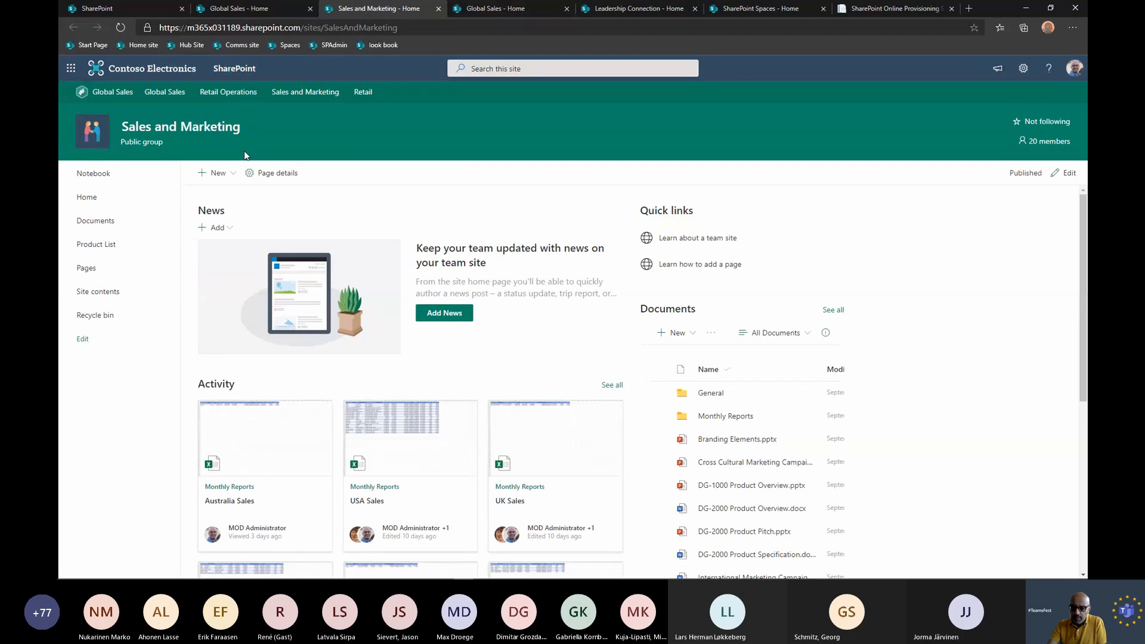
{"action": "key", "text": "alt+Tab"}
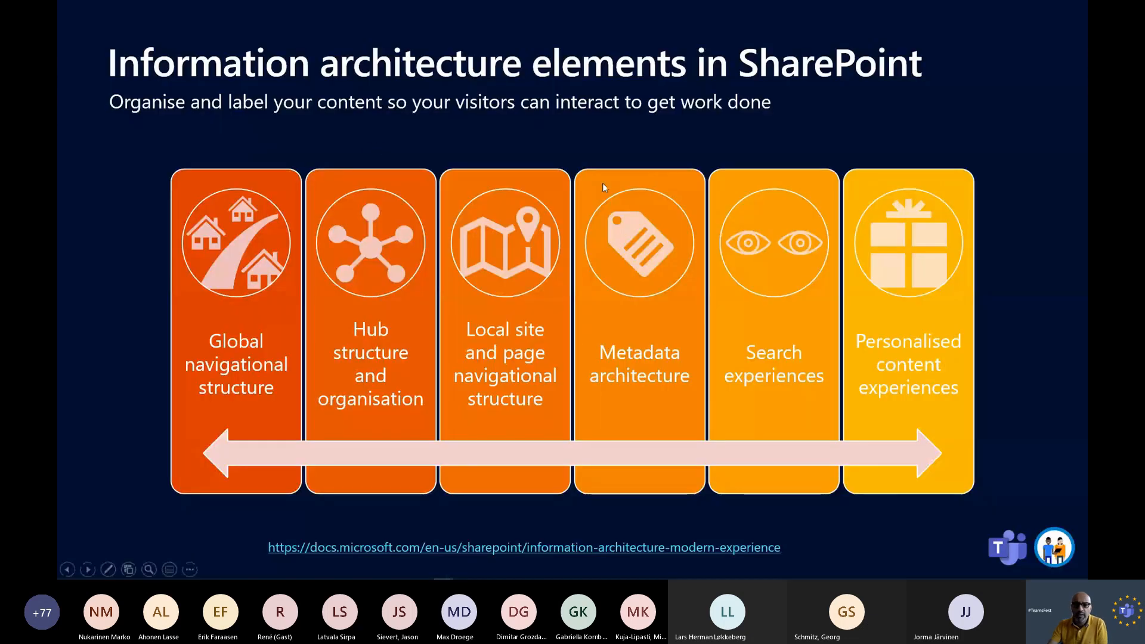
{"action": "key", "text": "Right"}
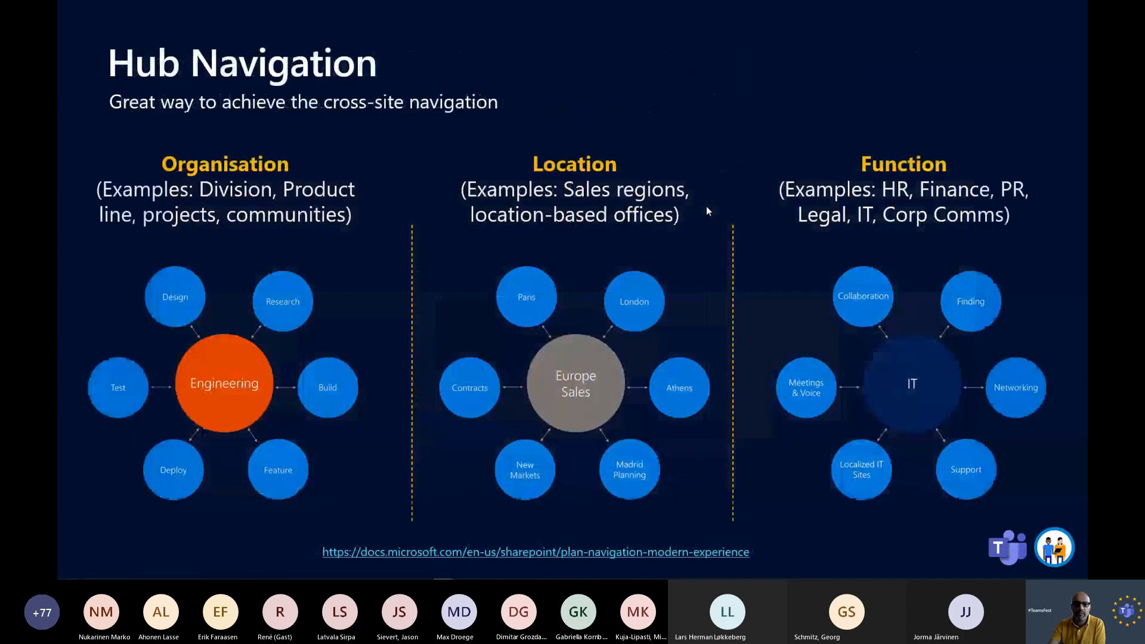
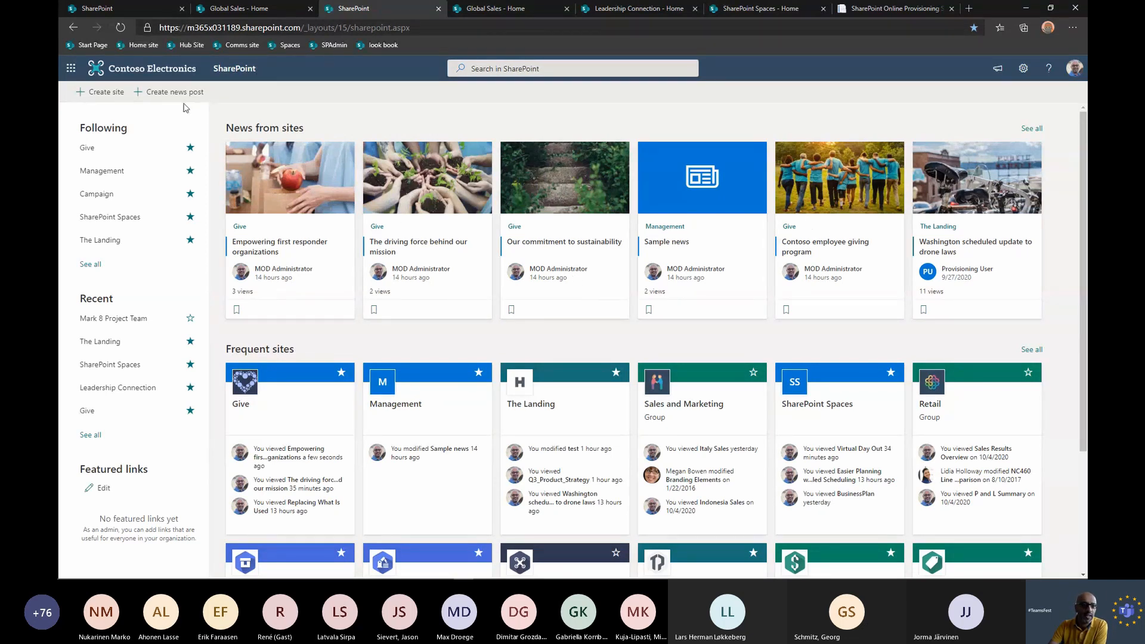
Start a new communication site from the SharePoint start page and choose the custom intranet design for Contoso Works.
{"action": "left_click", "coordinate": [116, 97]}
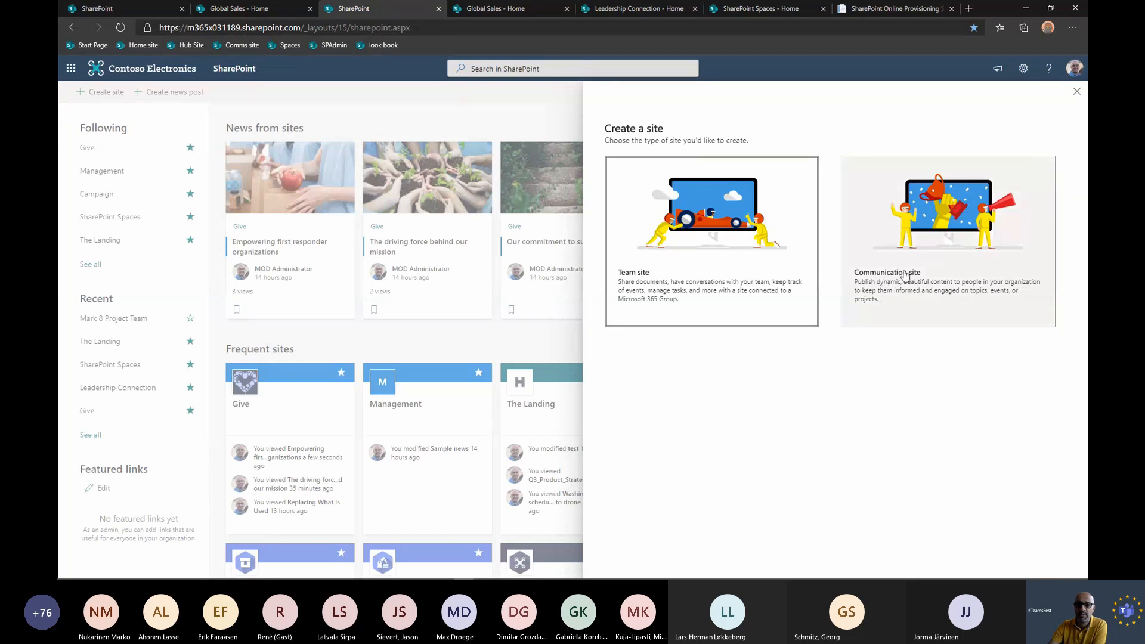
{"action": "left_click", "coordinate": [929, 280]}
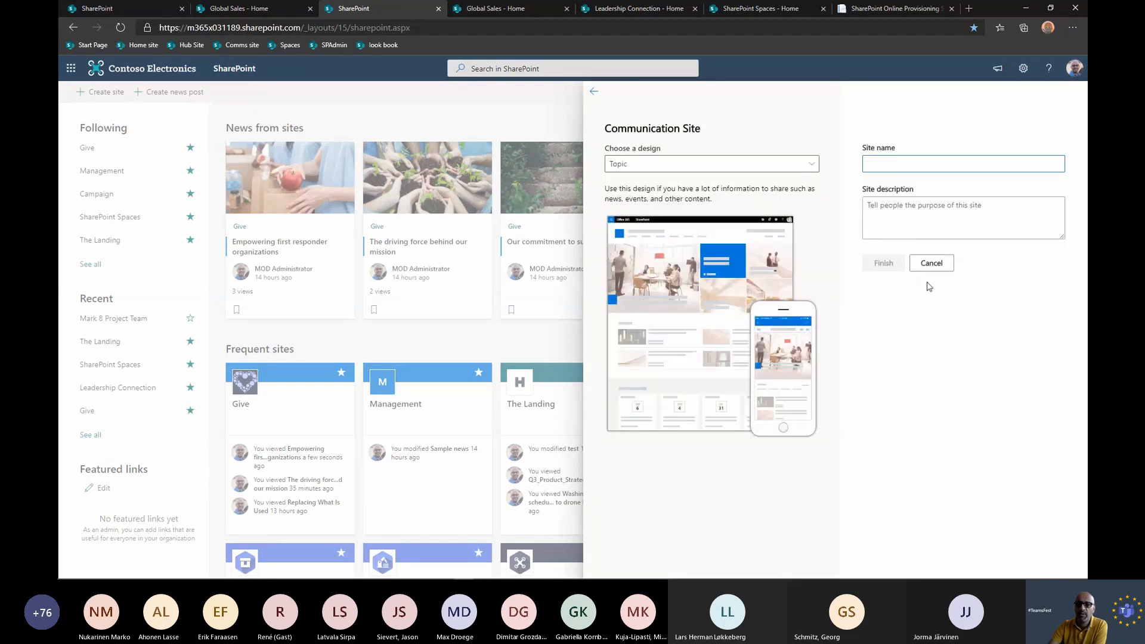
{"action": "left_click", "coordinate": [784, 170]}
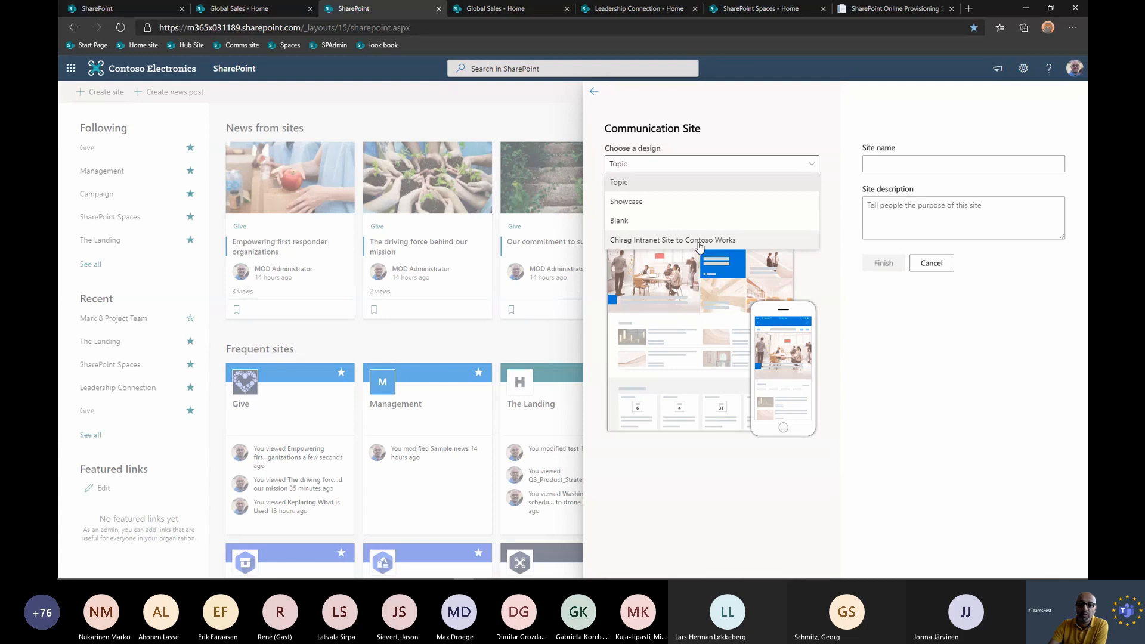
{"action": "left_click", "coordinate": [702, 241]}
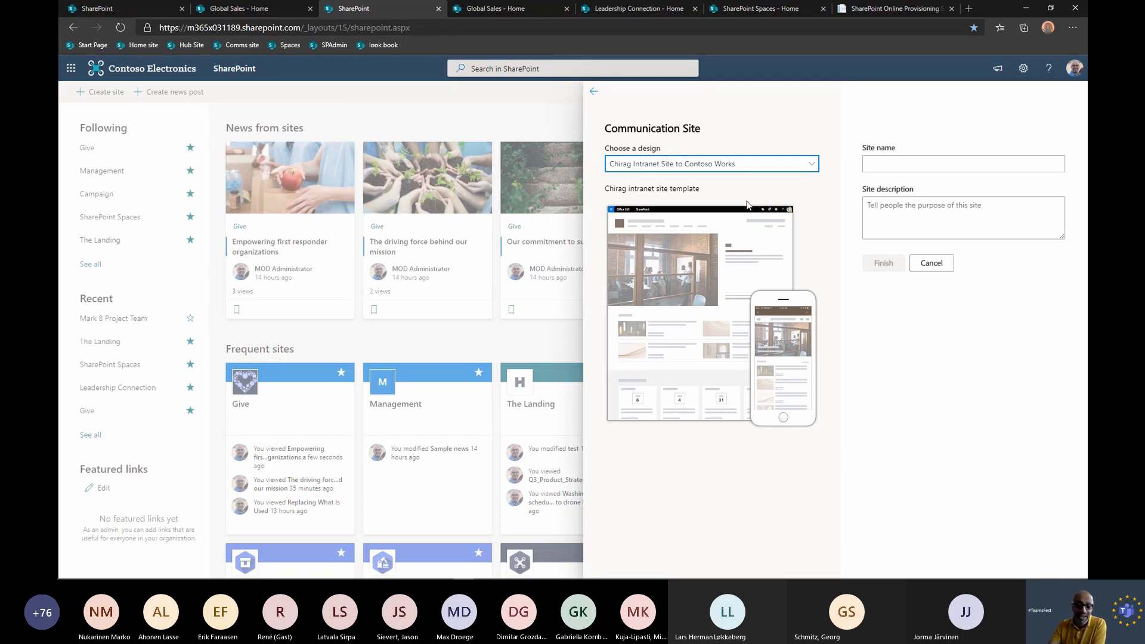
Name the communication site teamsfest, keep English as its default language, and finish creating it.
{"action": "left_click", "coordinate": [912, 170]}
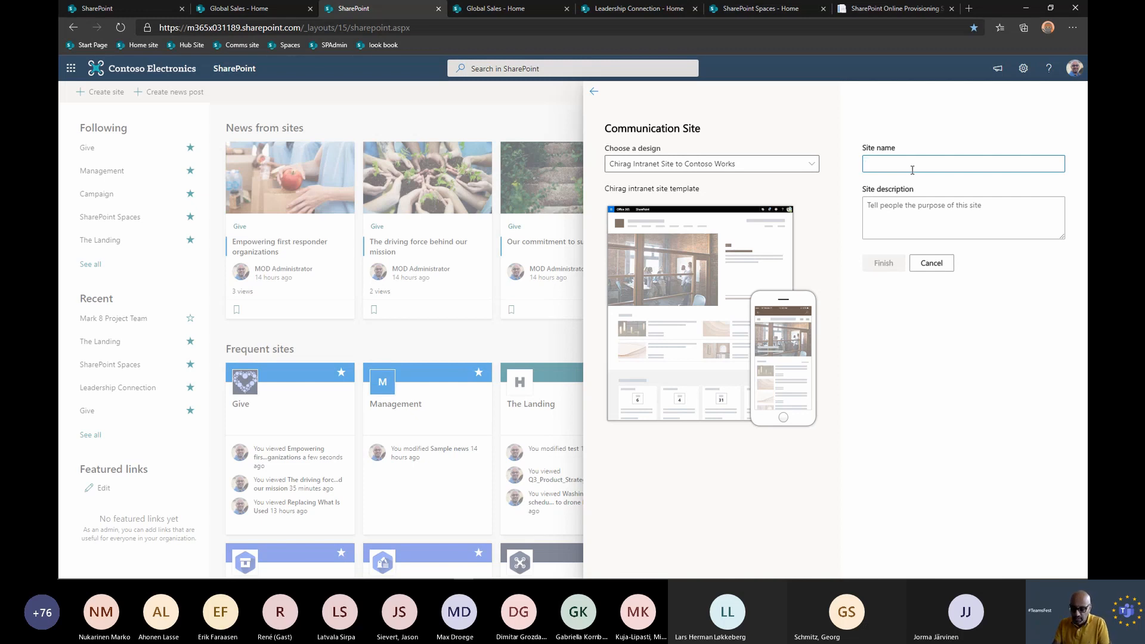
{"action": "type", "text": "teamsfest"}
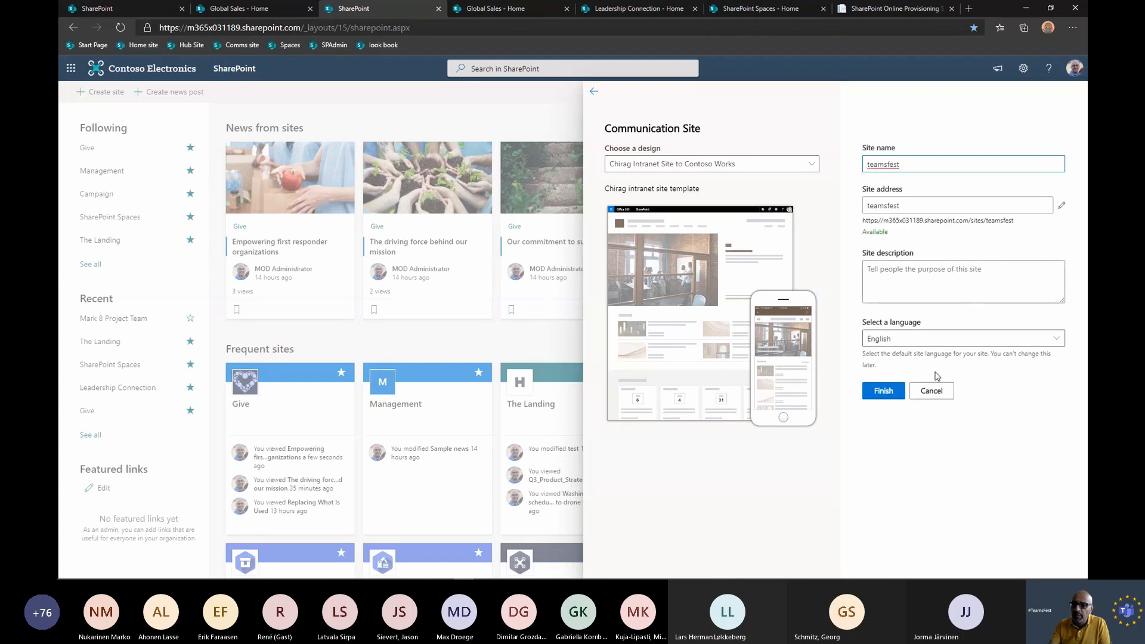
{"action": "left_click", "coordinate": [942, 340]}
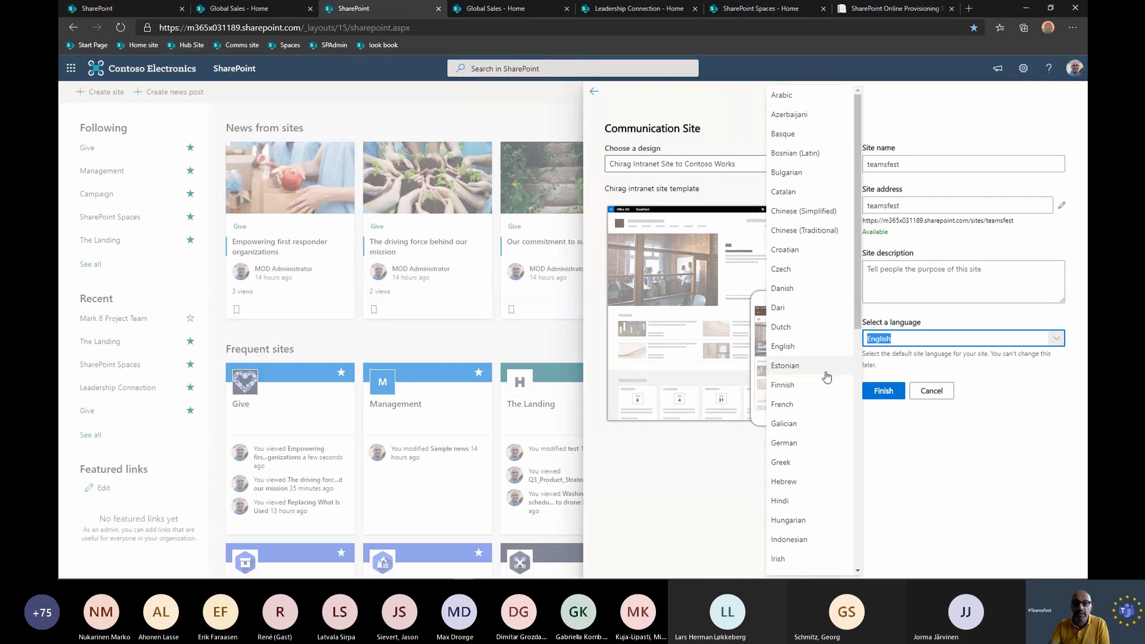
{"action": "left_click", "coordinate": [949, 428]}
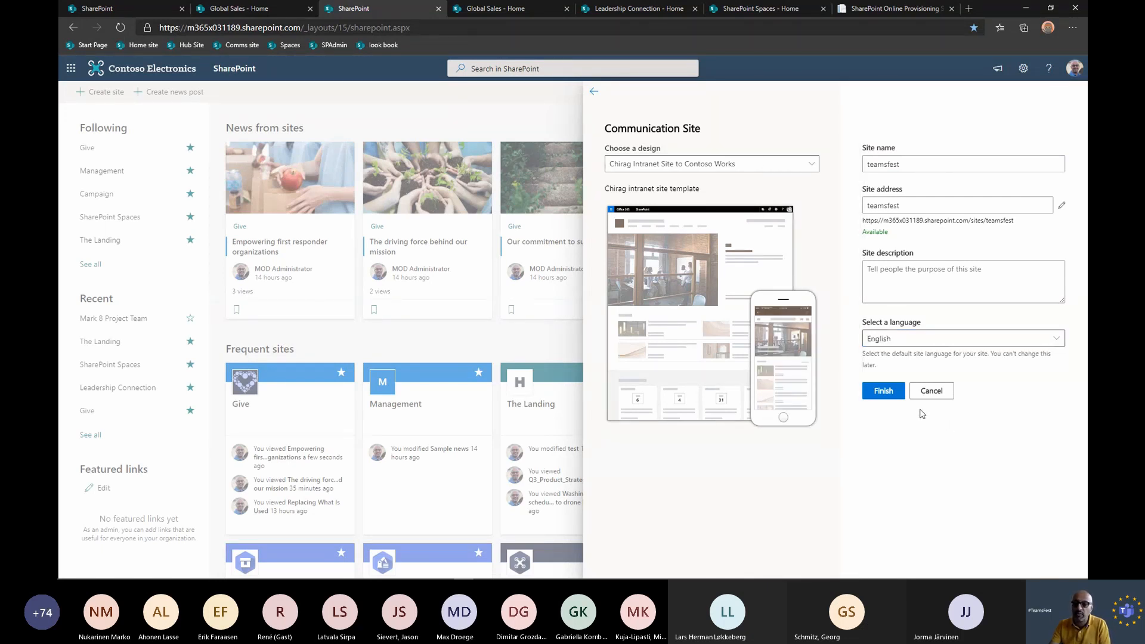
{"action": "left_click", "coordinate": [886, 391]}
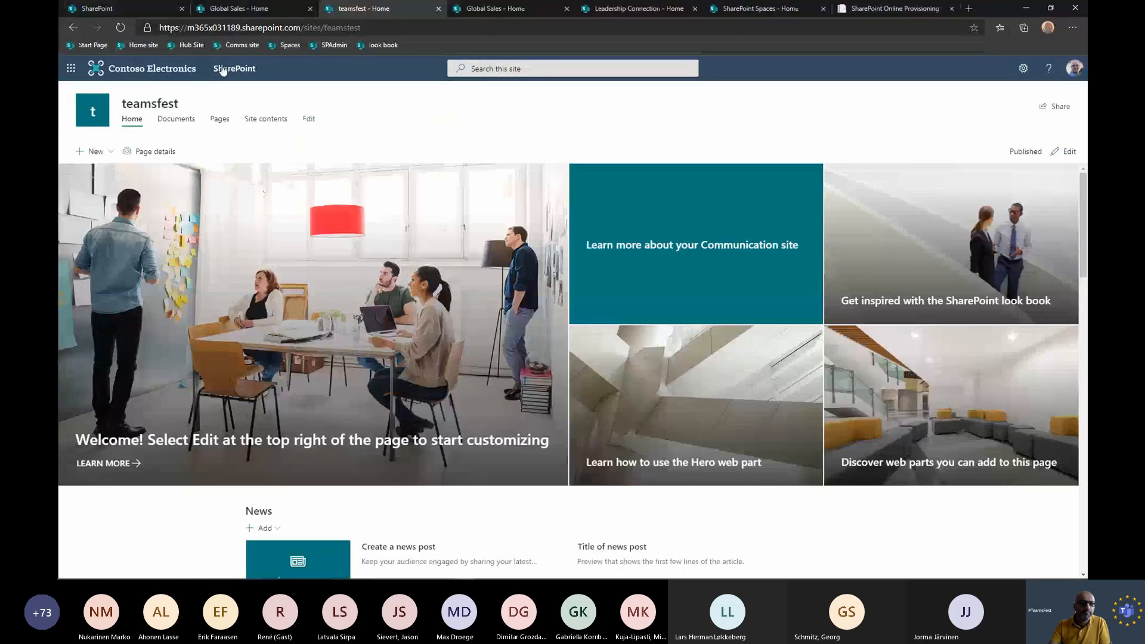
From the SharePoint start page in the first browser tab, create another communication site named teamfest2 with the custom Contoso Works intranet design.
{"action": "left_click", "coordinate": [114, 9]}
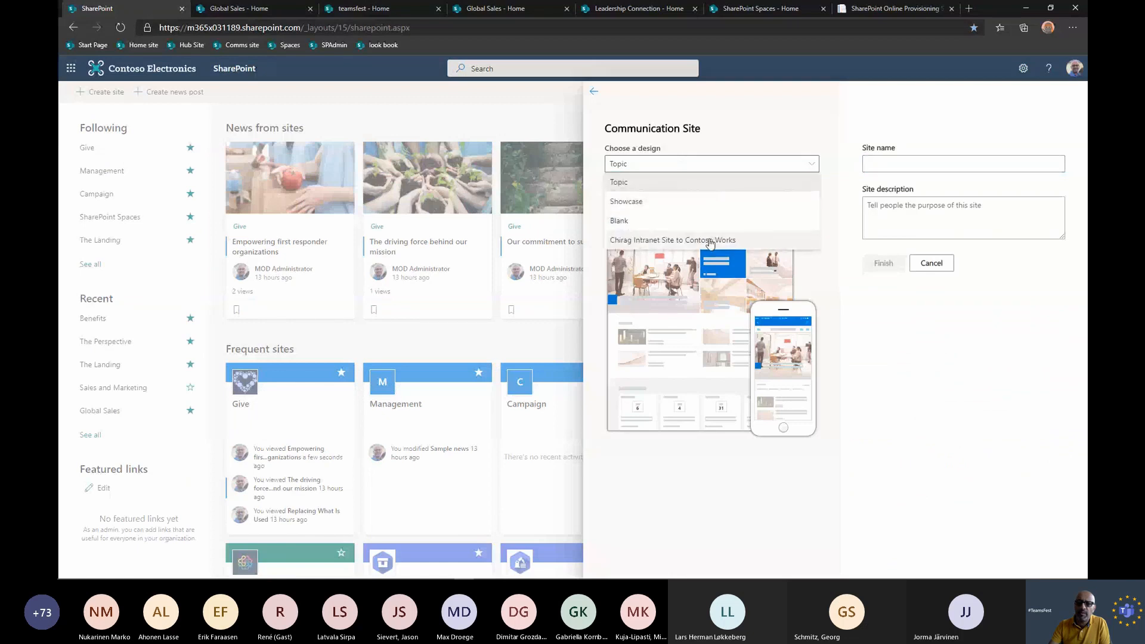
{"action": "left_click", "coordinate": [758, 240]}
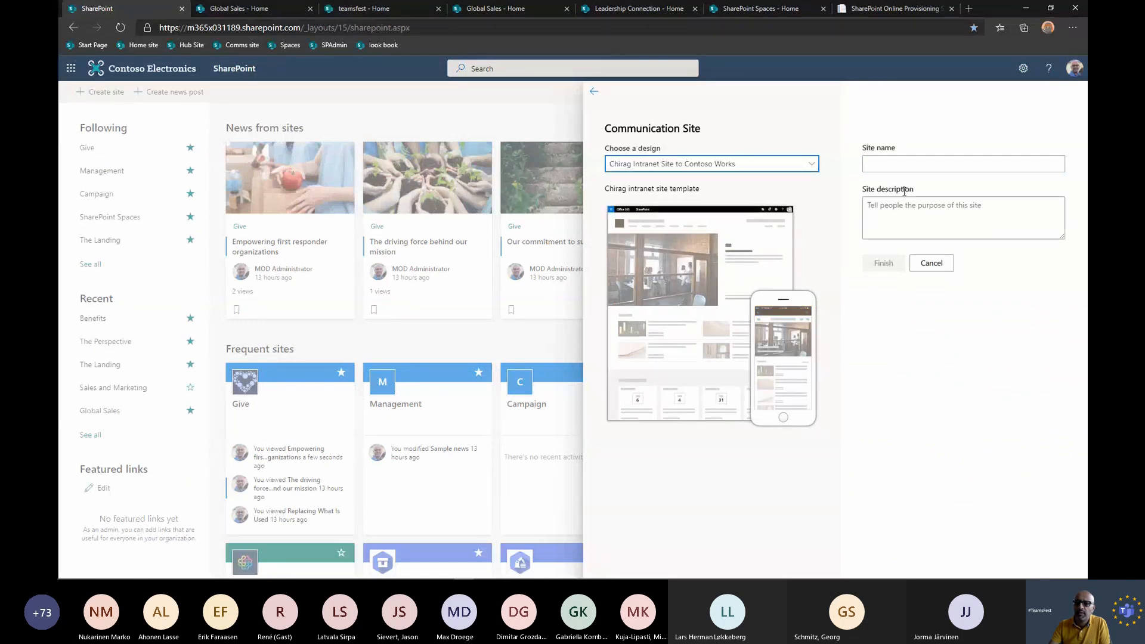
{"action": "left_click", "coordinate": [904, 164]}
{"action": "type", "text": "team"}
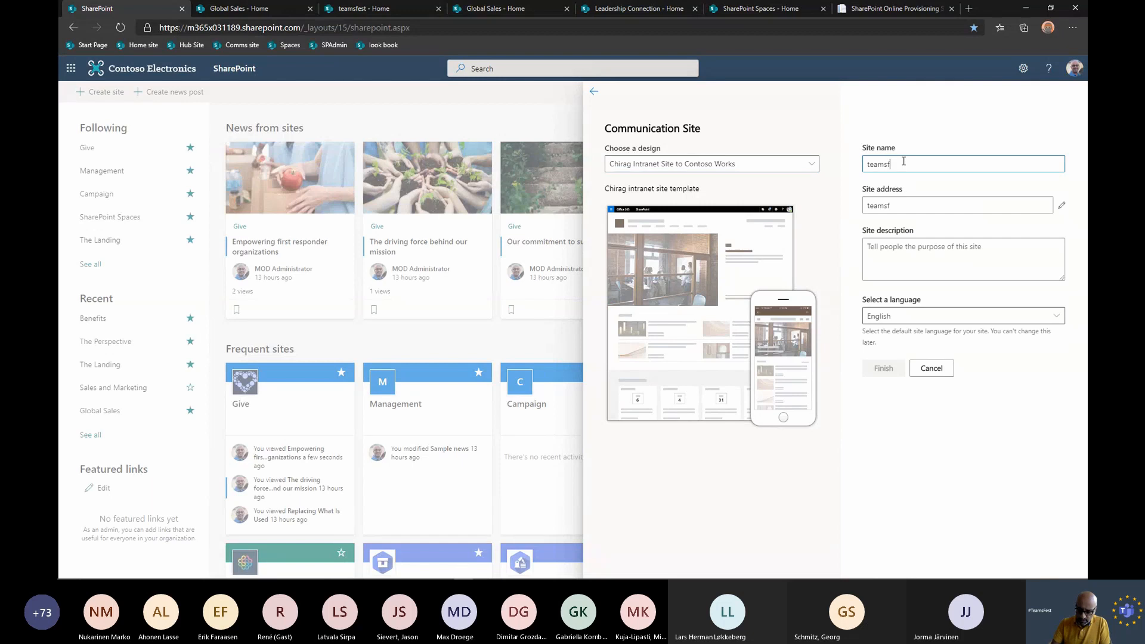
{"action": "type", "text": "s"}
{"action": "key", "text": "BackSpace"}
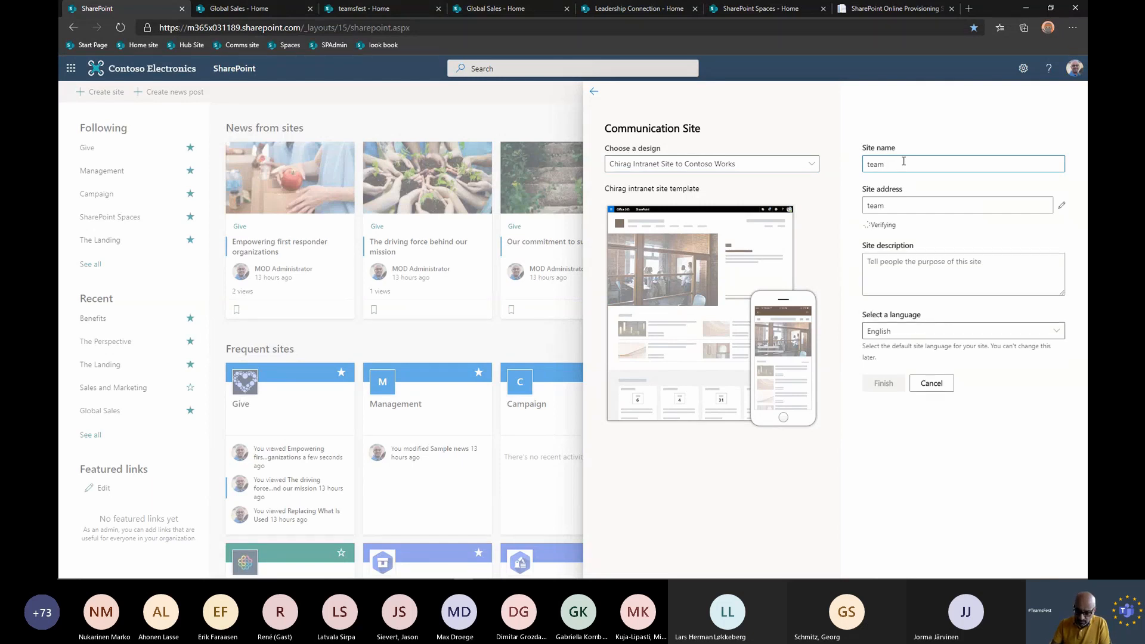
{"action": "type", "text": "fest2"}
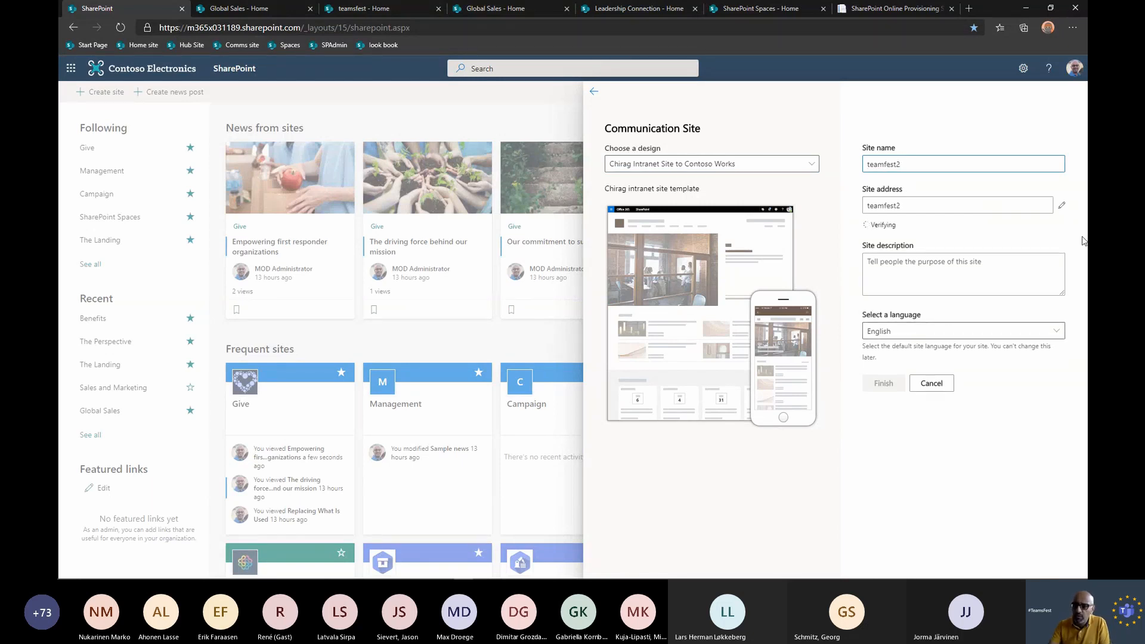
{"action": "left_click", "coordinate": [887, 393]}
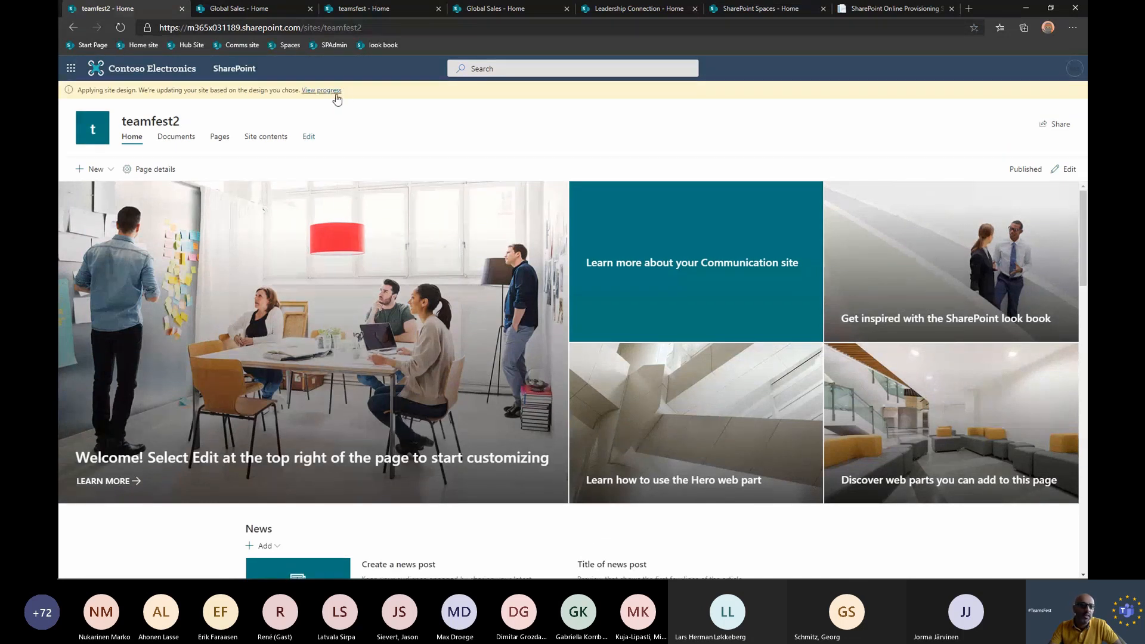
View the site design progress for teamfest2, then load the updated site and examine its hub navigation links.
{"action": "left_click", "coordinate": [337, 91]}
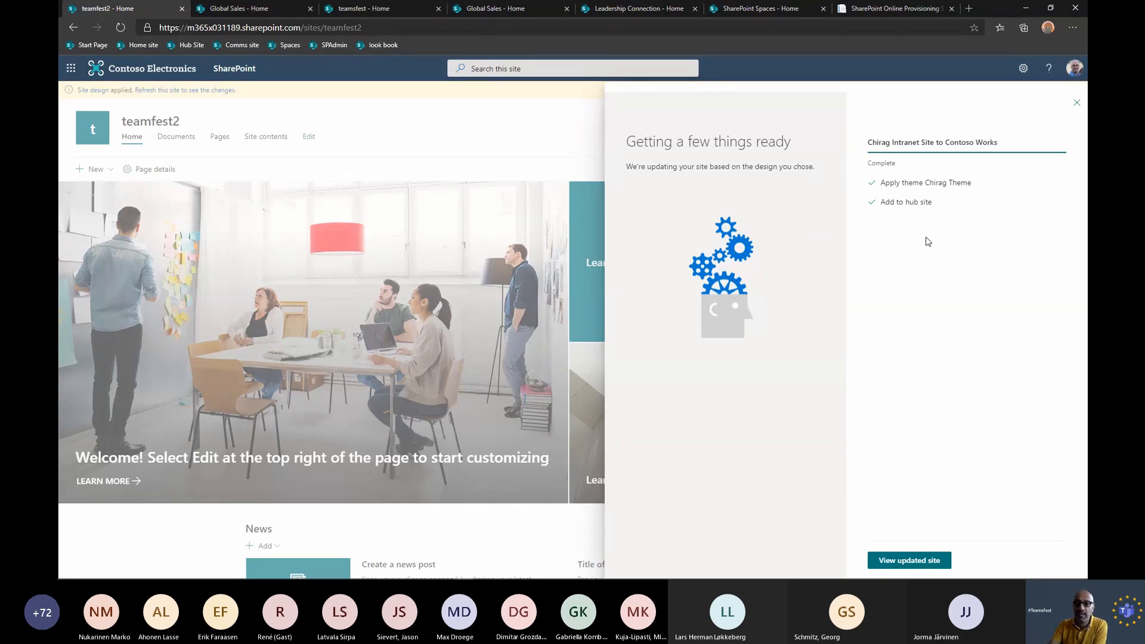
{"action": "left_click", "coordinate": [902, 559]}
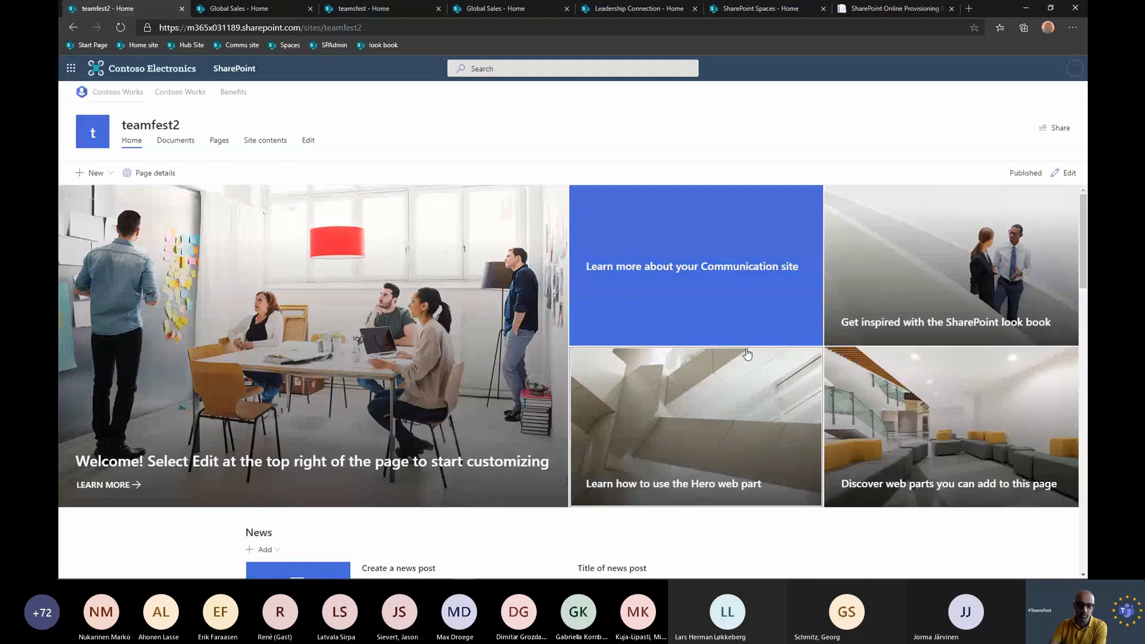
{"action": "scroll", "coordinate": [747, 355], "scroll_direction": "down", "scroll_amount": 1}
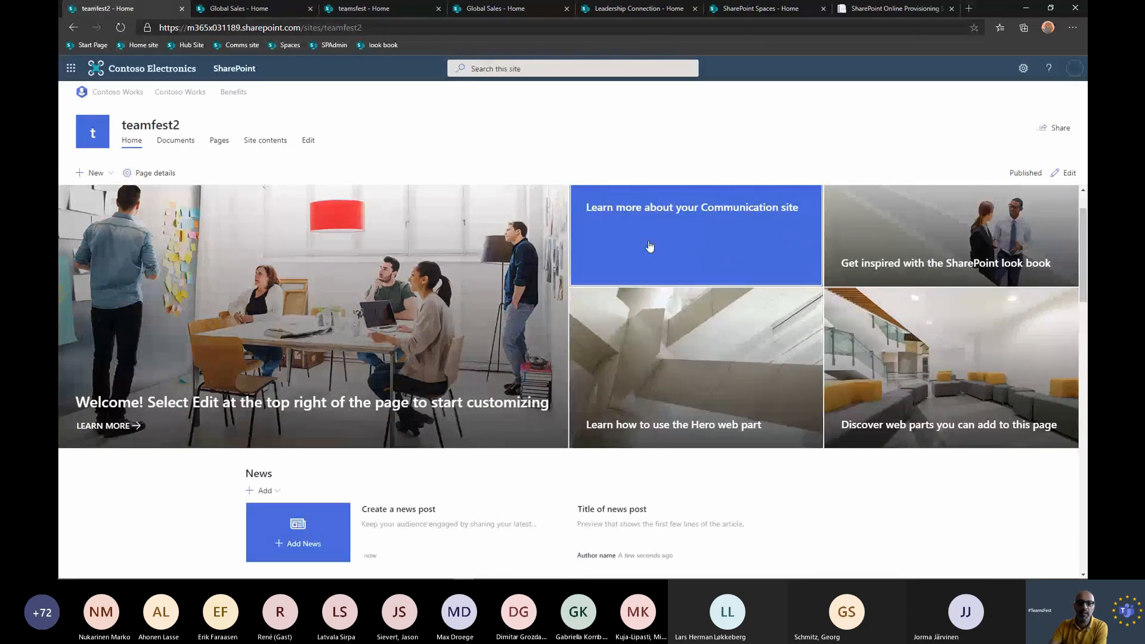
{"action": "left_click_drag", "start_coordinate": [289, 94], "coordinate": [95, 100]}
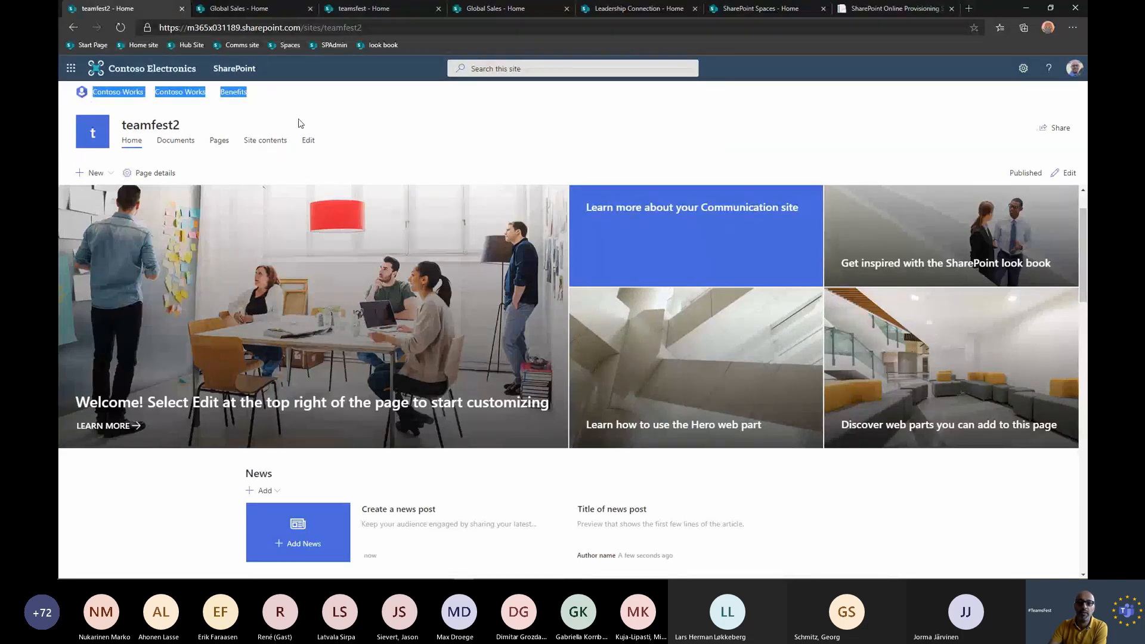
{"action": "left_click", "coordinate": [358, 99]}
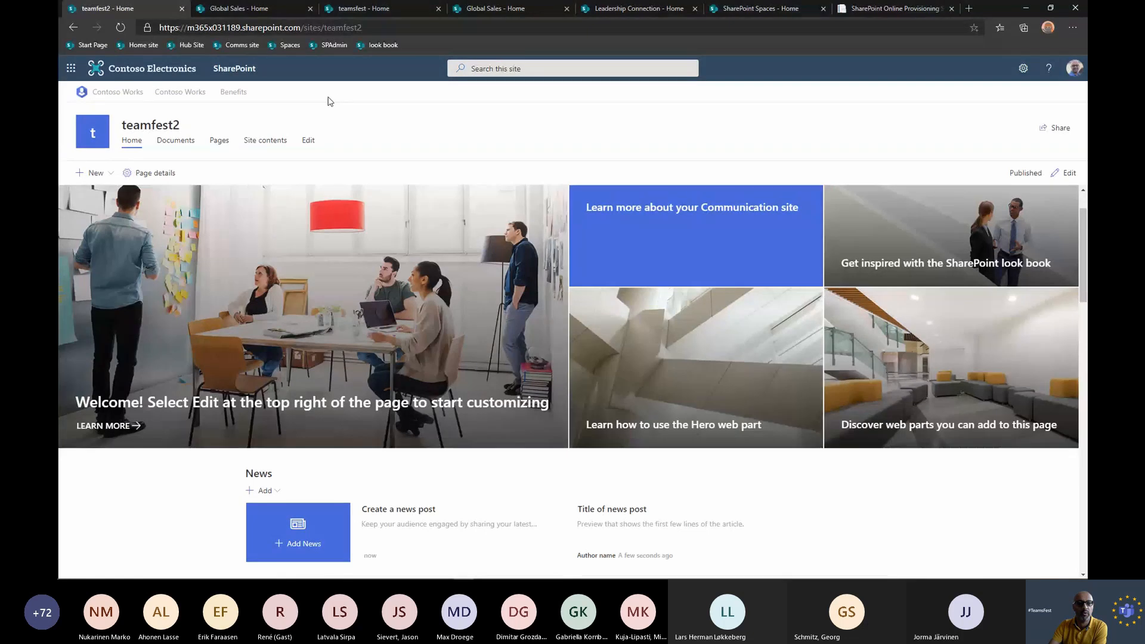
Open the Contoso Works hub site and examine its site navigation links and cross-site search suggestions.
{"action": "left_click", "coordinate": [133, 96]}
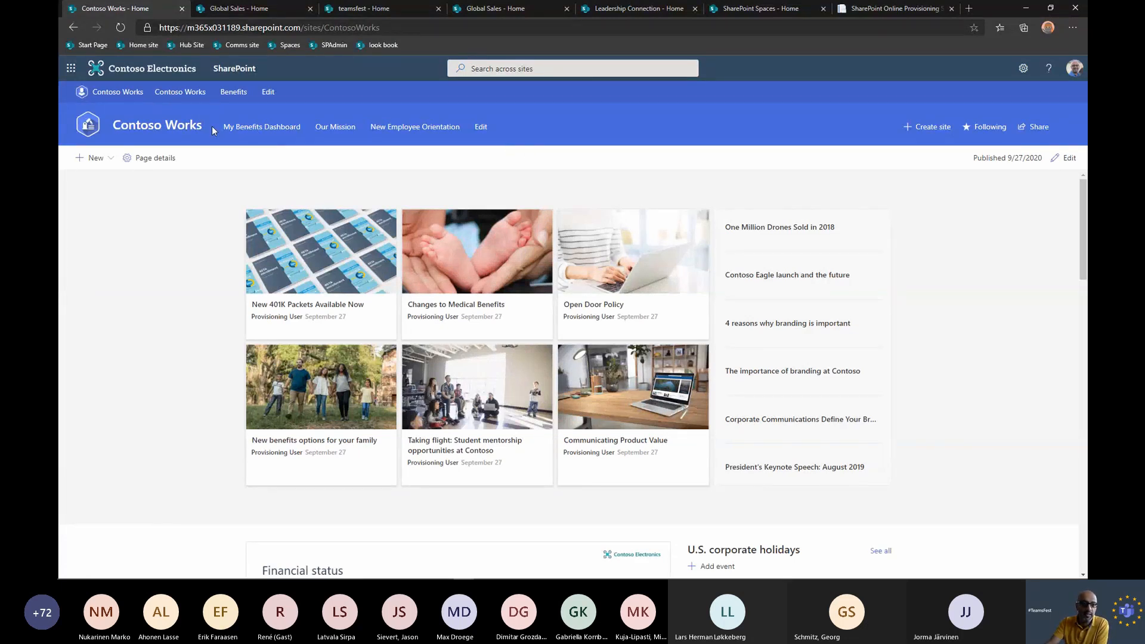
{"action": "left_click_drag", "start_coordinate": [212, 127], "coordinate": [429, 124]}
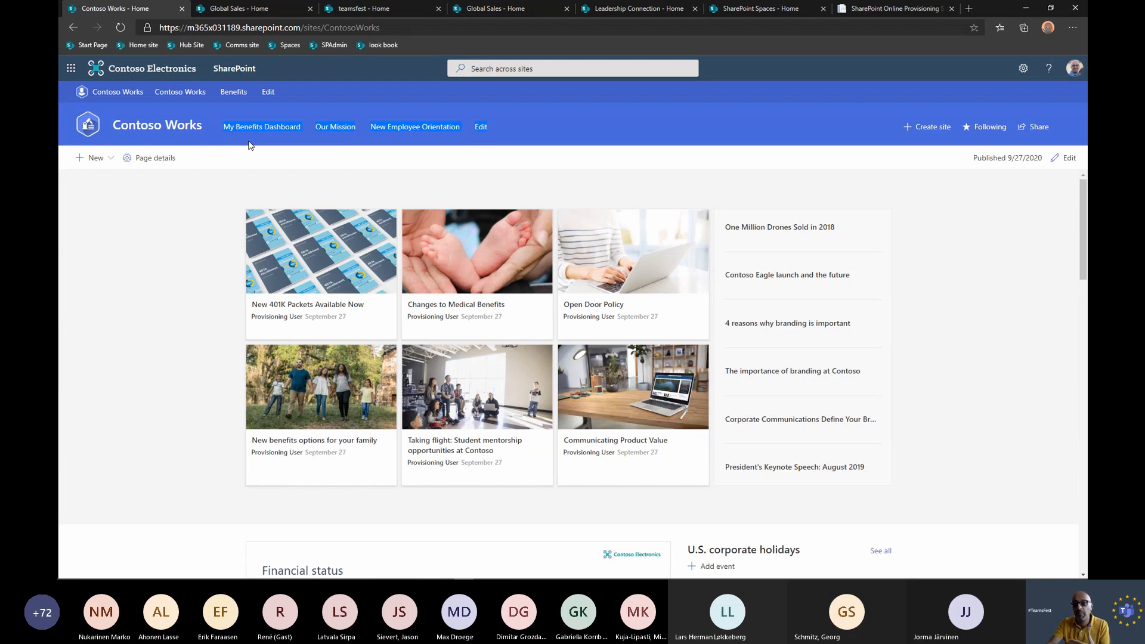
{"action": "left_click", "coordinate": [517, 124]}
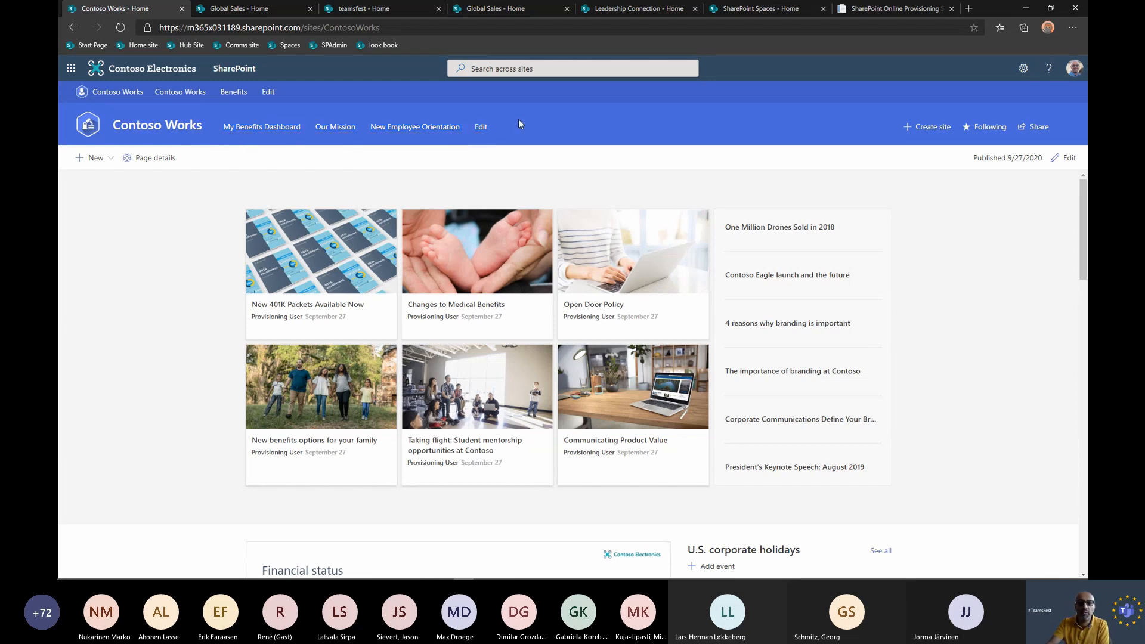
{"action": "left_click", "coordinate": [532, 67]}
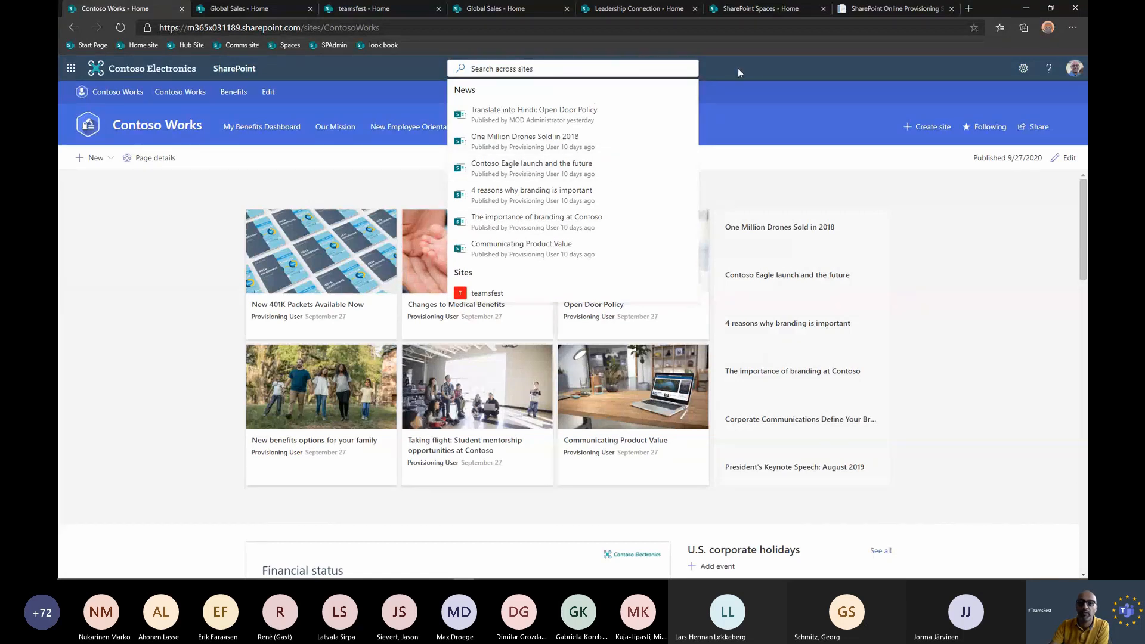
{"action": "left_click", "coordinate": [715, 66]}
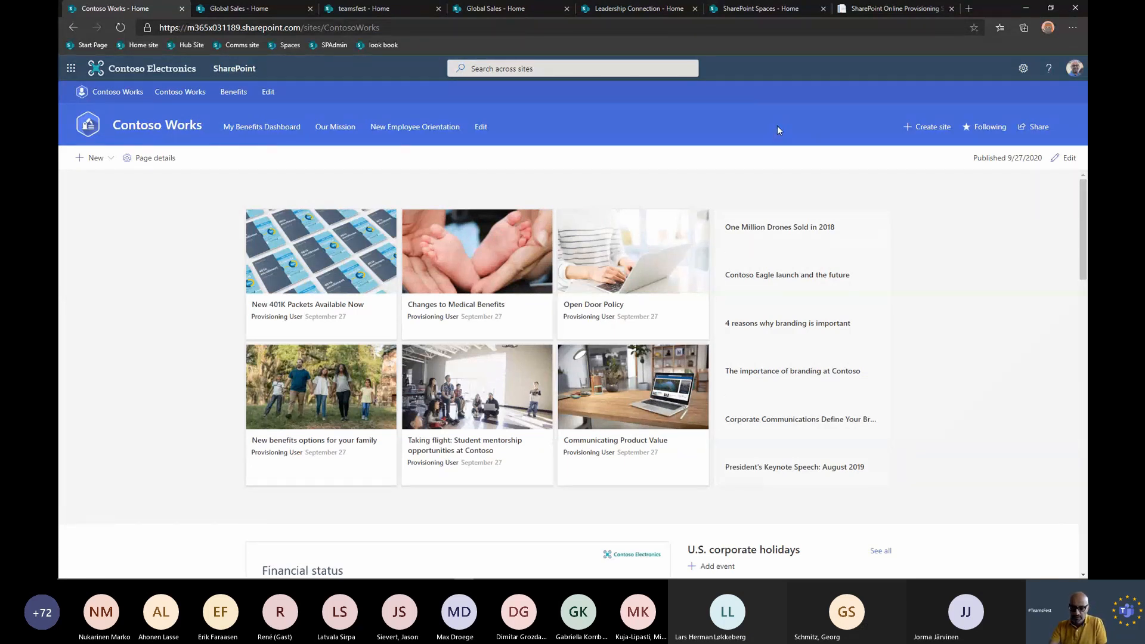
Switch to the PowerPoint slide show and advance to the SharePoint Spaces (Preview) slide.
{"action": "key", "text": "alt+Tab"}
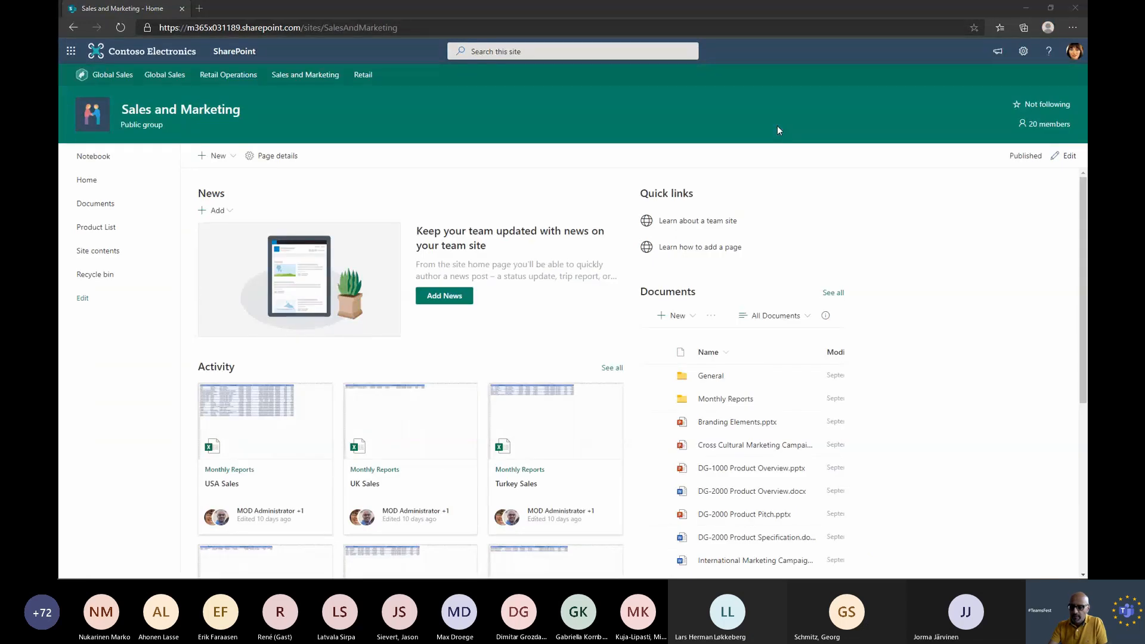
{"action": "key", "text": "alt+Tab"}
{"action": "key", "text": "Right"}
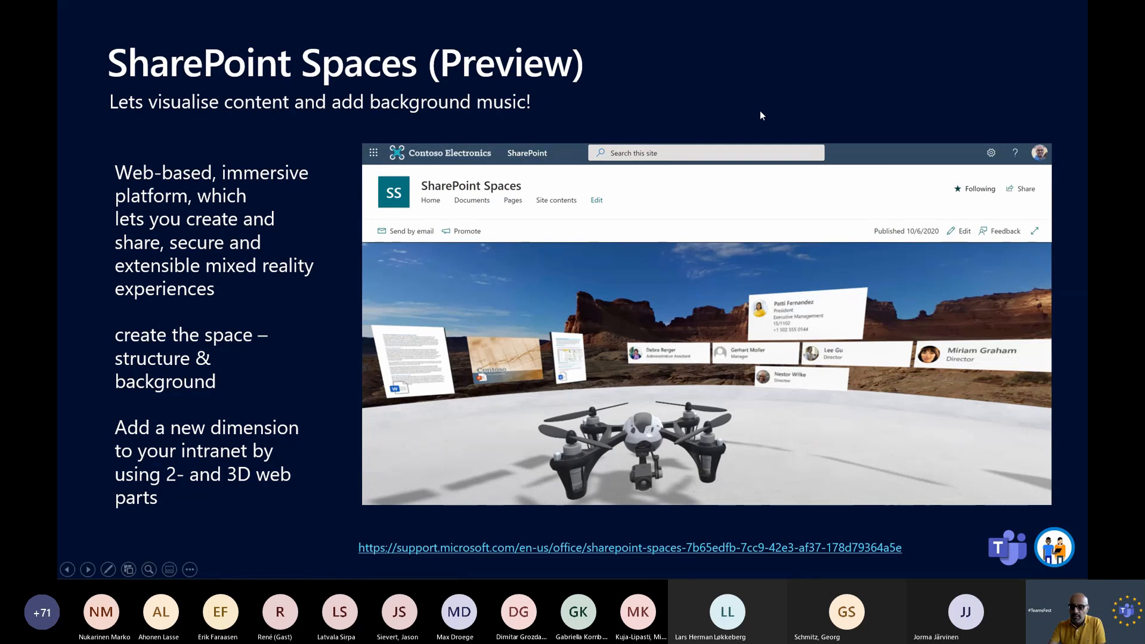
Switch back to the main browser window and show the SharePoint Spaces site's home page.
{"action": "key", "text": "alt+Tab"}
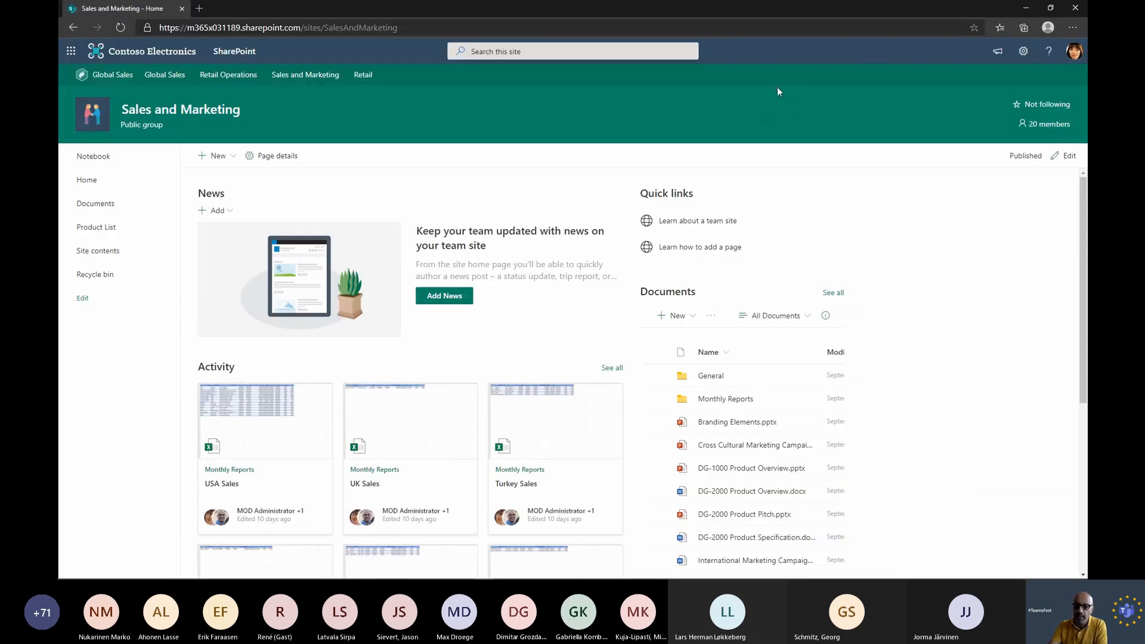
{"action": "key", "text": "alt+Tab"}
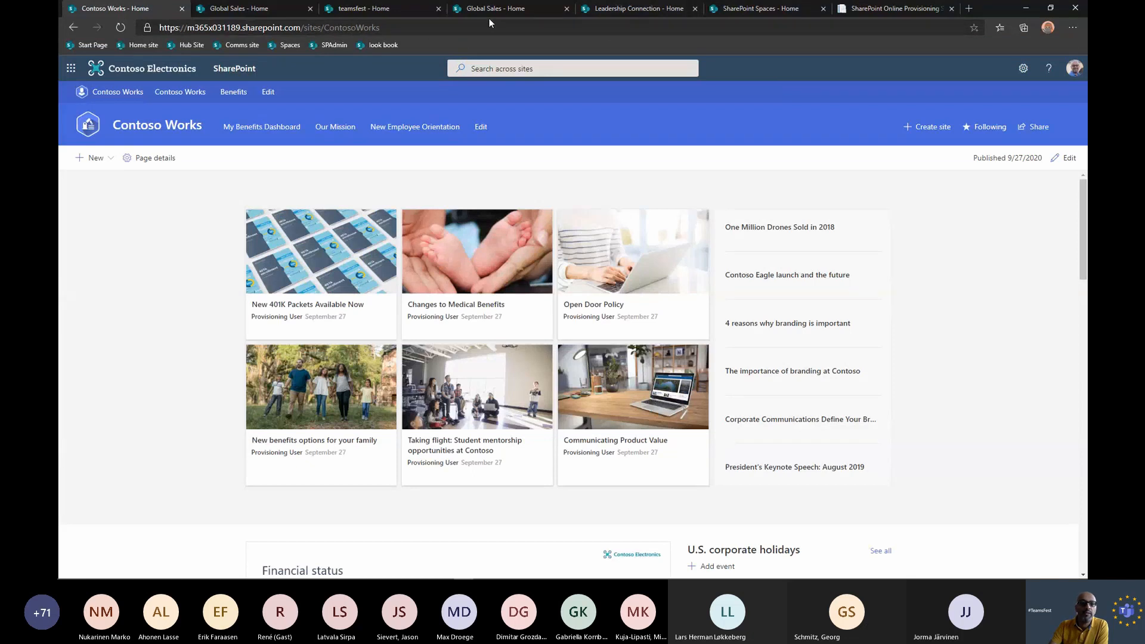
{"action": "left_click", "coordinate": [773, 10]}
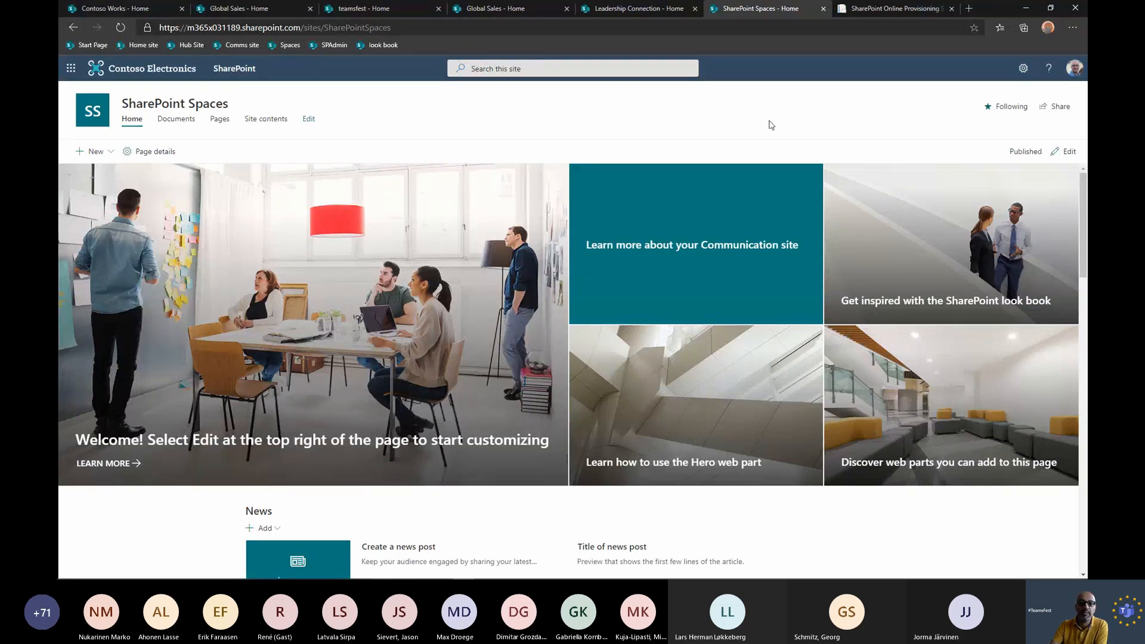
Create a new space with the Gallery structure, named "TeamsFest Product Demo", on the SharePoint Spaces site.
{"action": "left_click", "coordinate": [96, 156]}
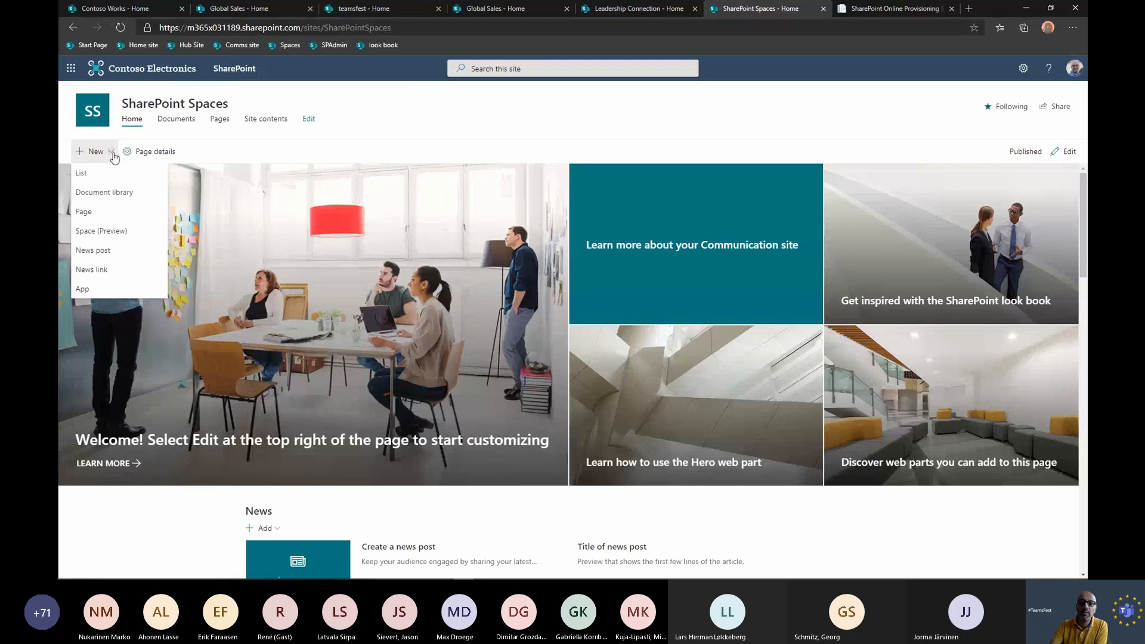
{"action": "left_click", "coordinate": [111, 237]}
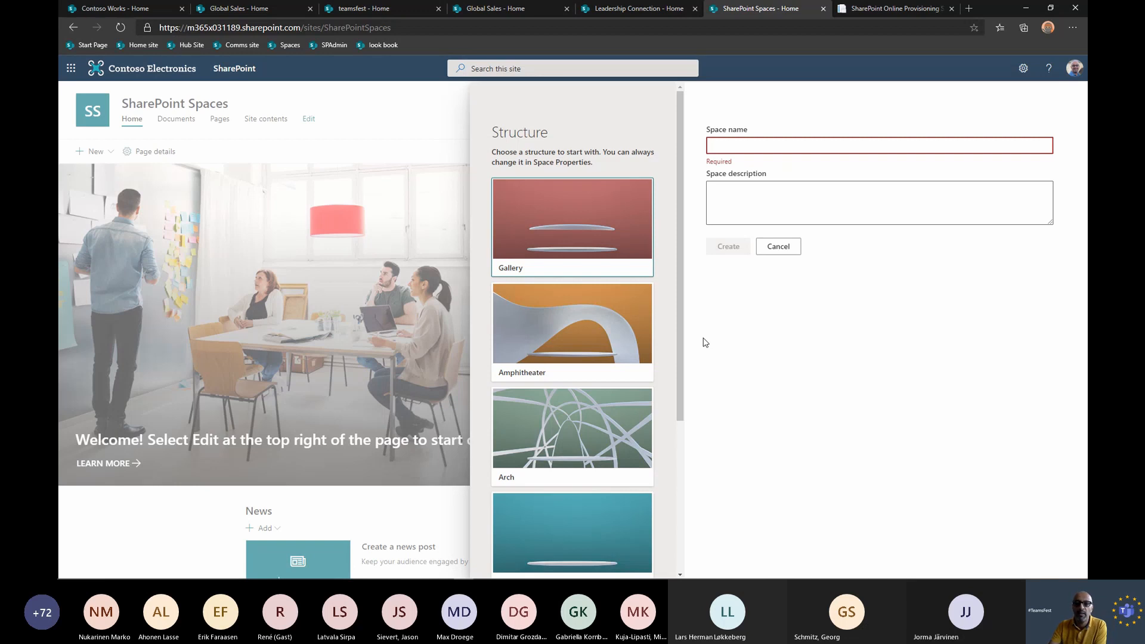
{"action": "left_click", "coordinate": [602, 250]}
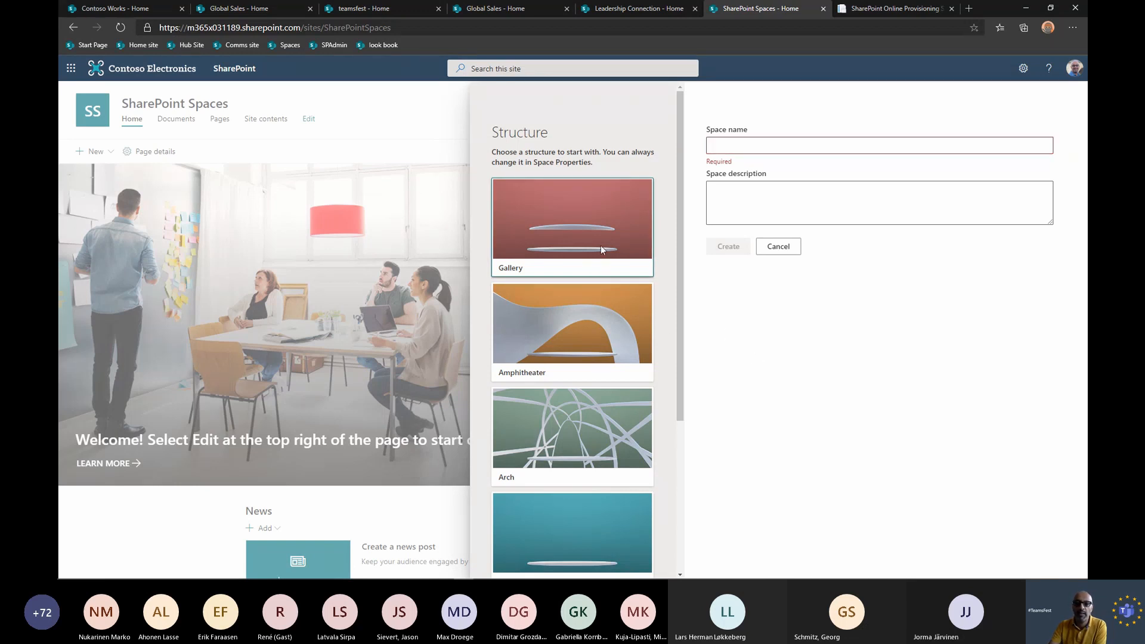
{"action": "left_click", "coordinate": [742, 146]}
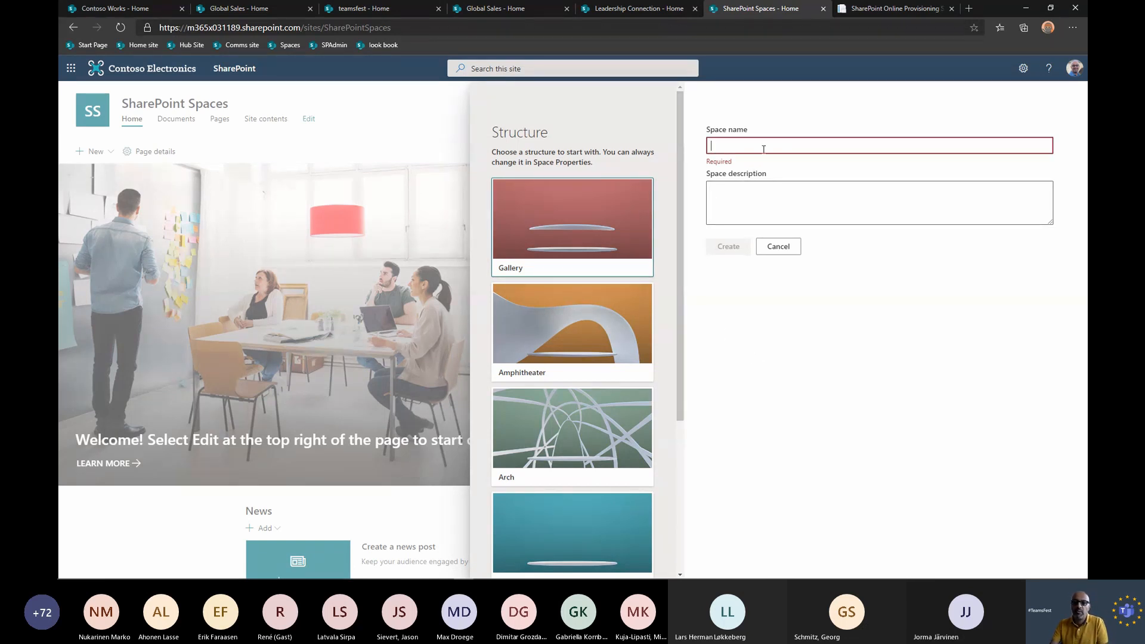
{"action": "type", "text": "TeamsF"}
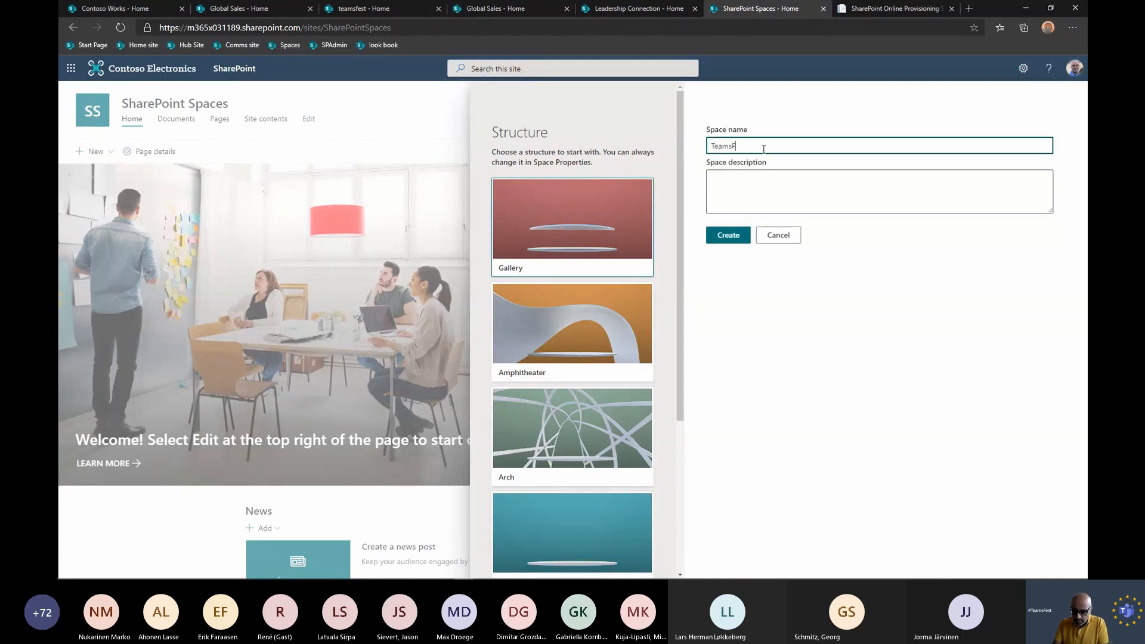
{"action": "type", "text": "est Product"}
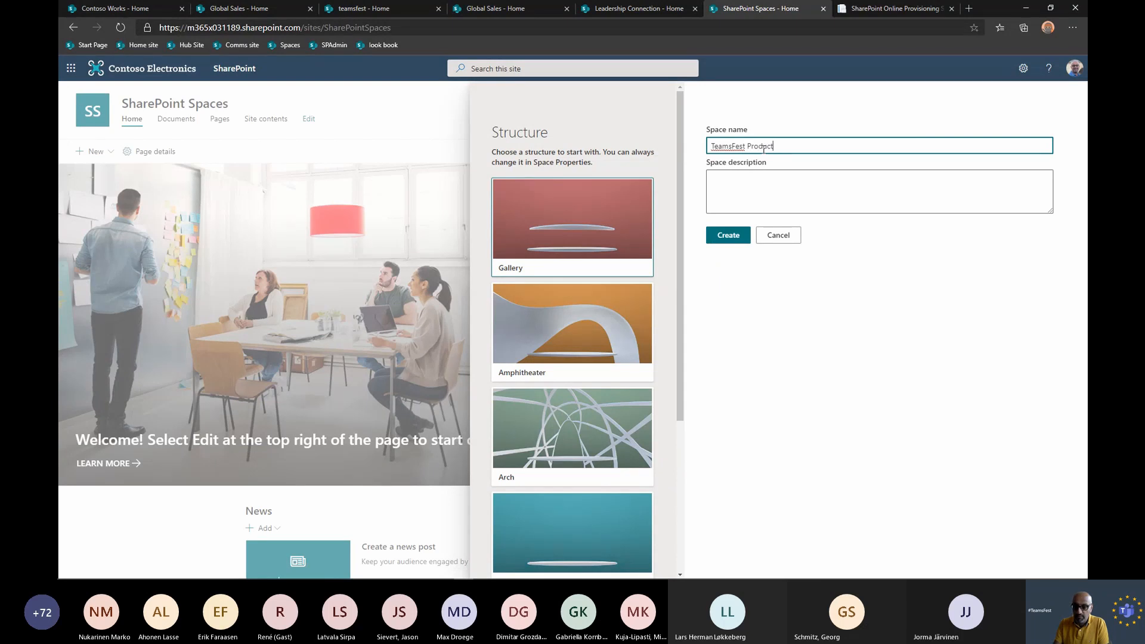
{"action": "type", "text": " Demo"}
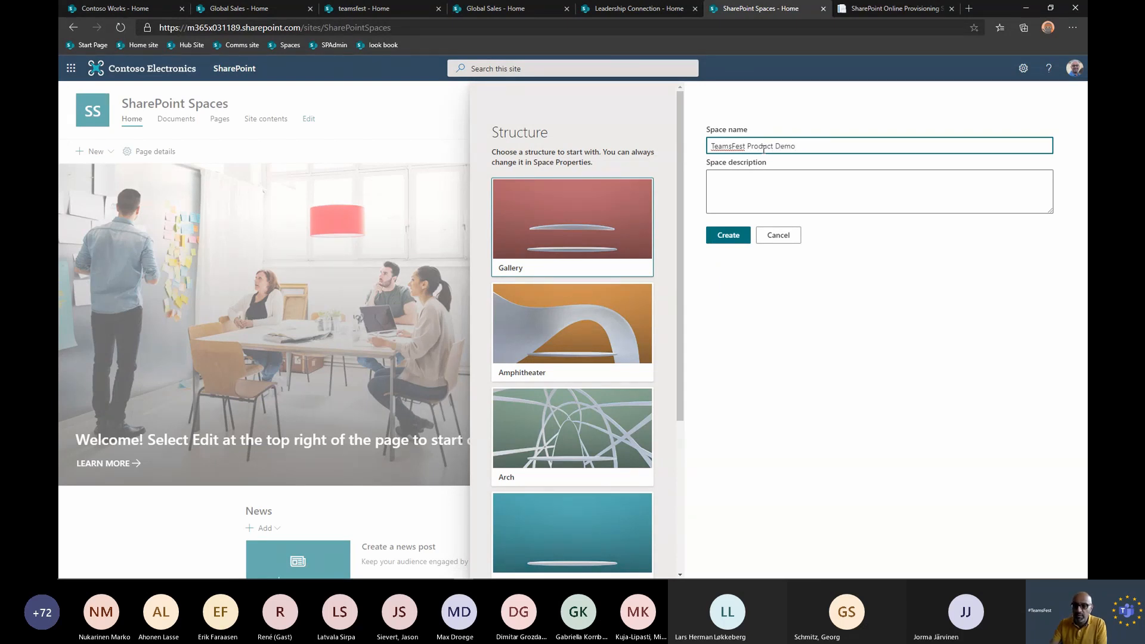
{"action": "left_click", "coordinate": [719, 239]}
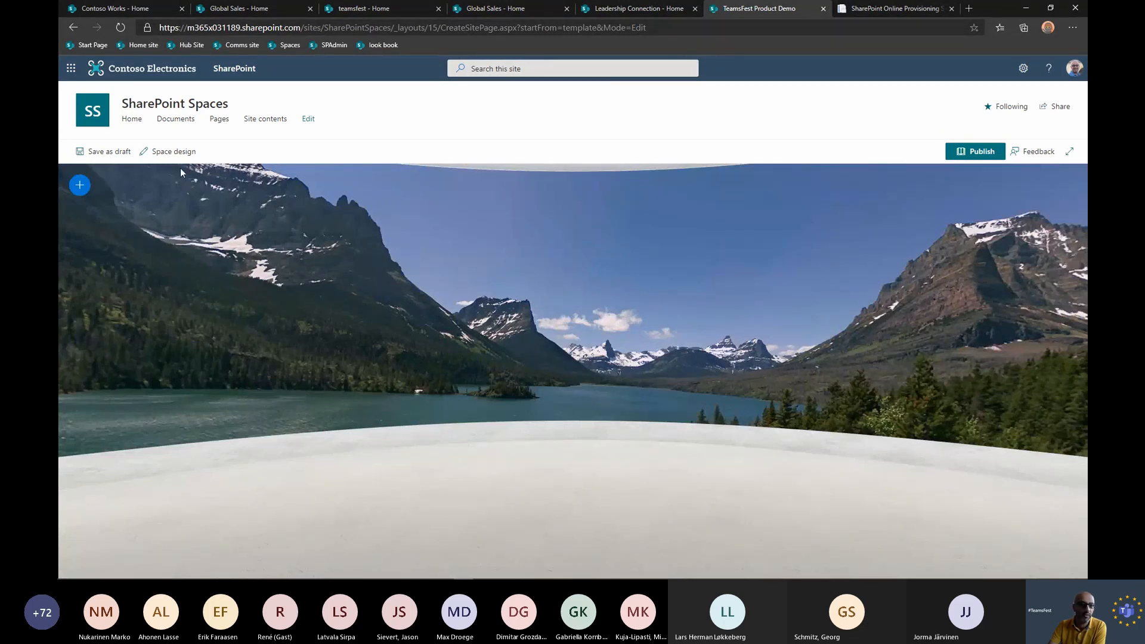
In the space design settings, set the background to the desert image with red rock mesas and scattered clouds.
{"action": "left_click", "coordinate": [179, 151]}
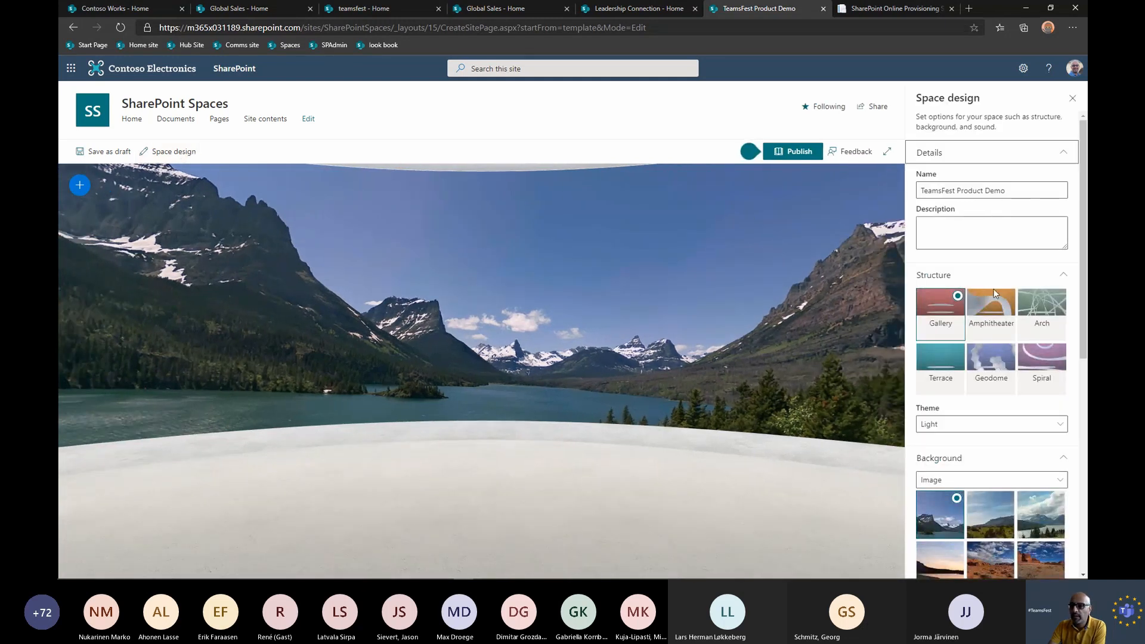
{"action": "scroll", "coordinate": [949, 334], "scroll_direction": "down", "scroll_amount": 1}
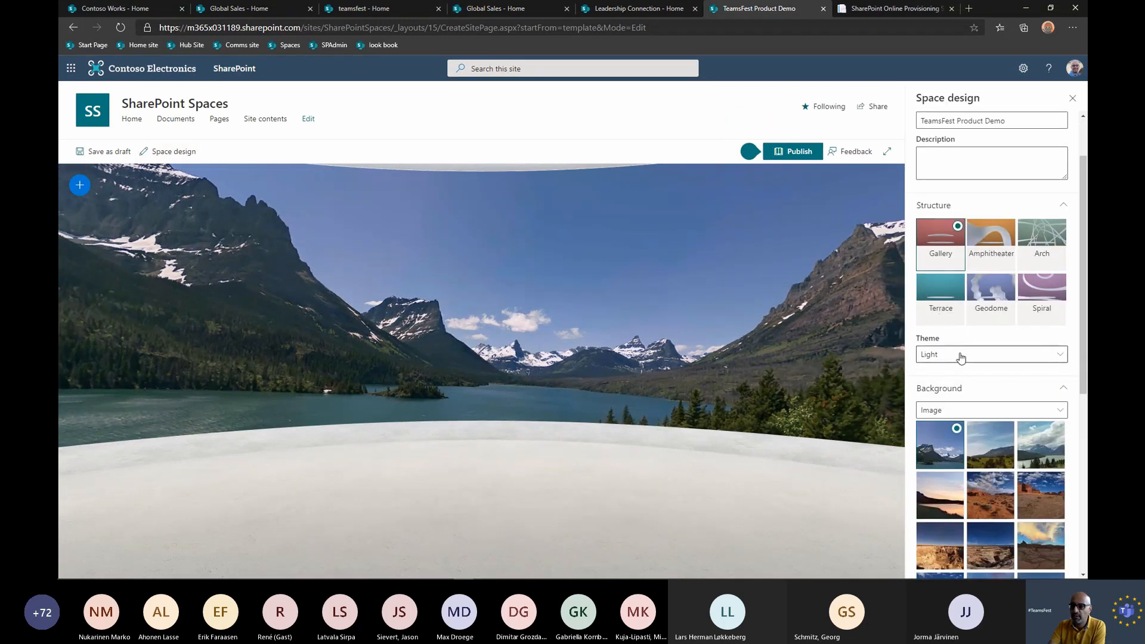
{"action": "scroll", "coordinate": [966, 368], "scroll_direction": "down", "scroll_amount": 3}
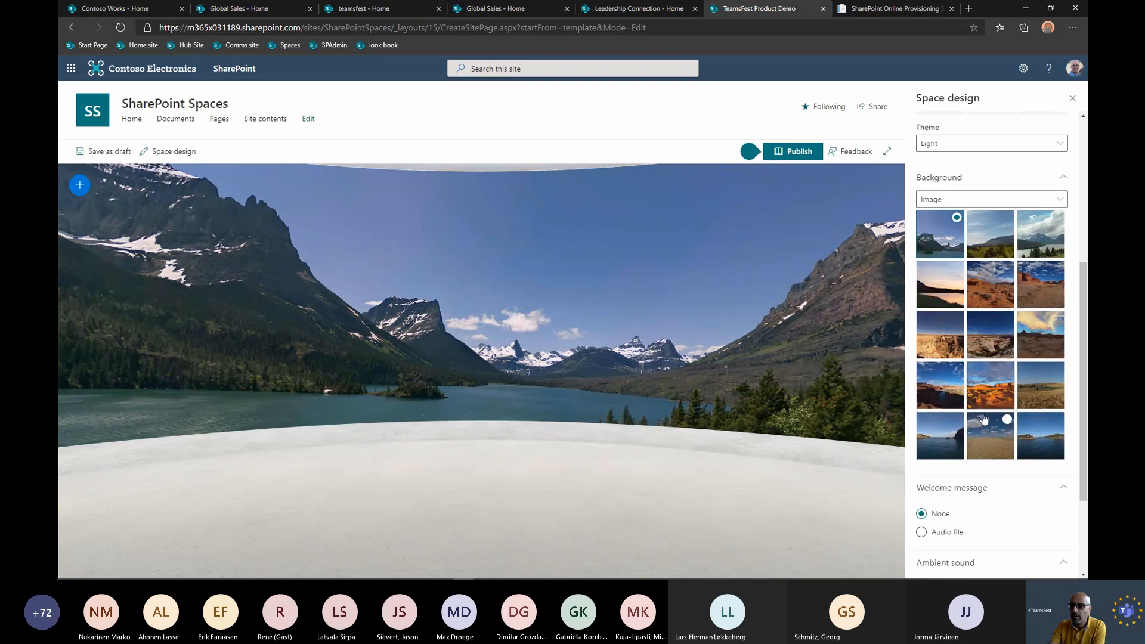
{"action": "left_click", "coordinate": [1039, 290]}
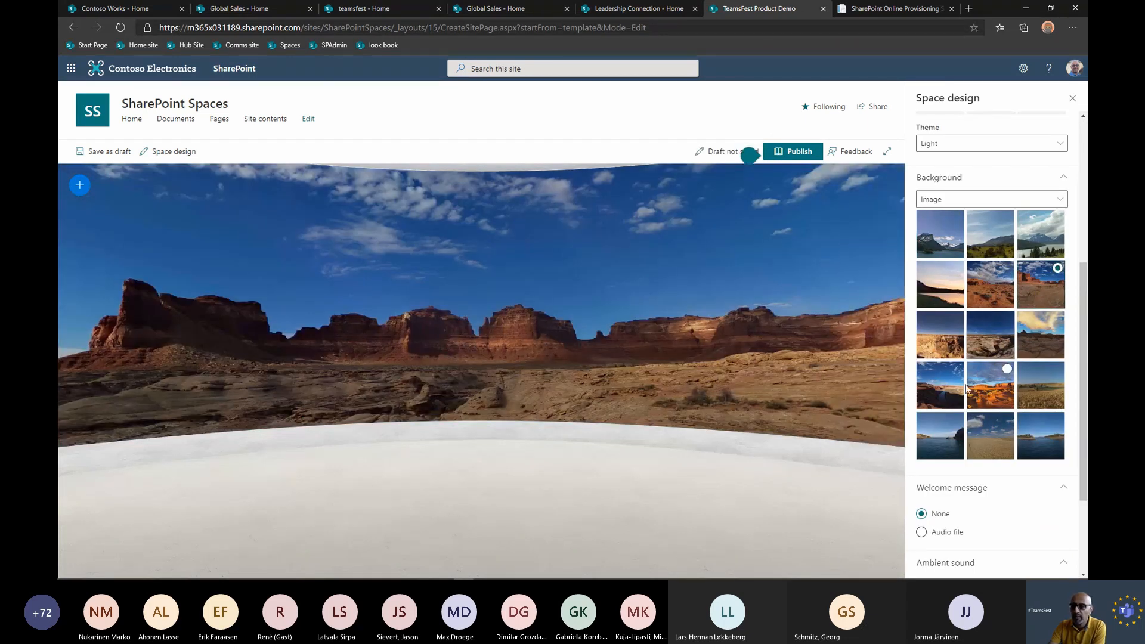
Preview the audio file choice for the welcome message without picking one, and set the space's ambient sound to Music.
{"action": "scroll", "coordinate": [1008, 406], "scroll_direction": "down", "scroll_amount": 2}
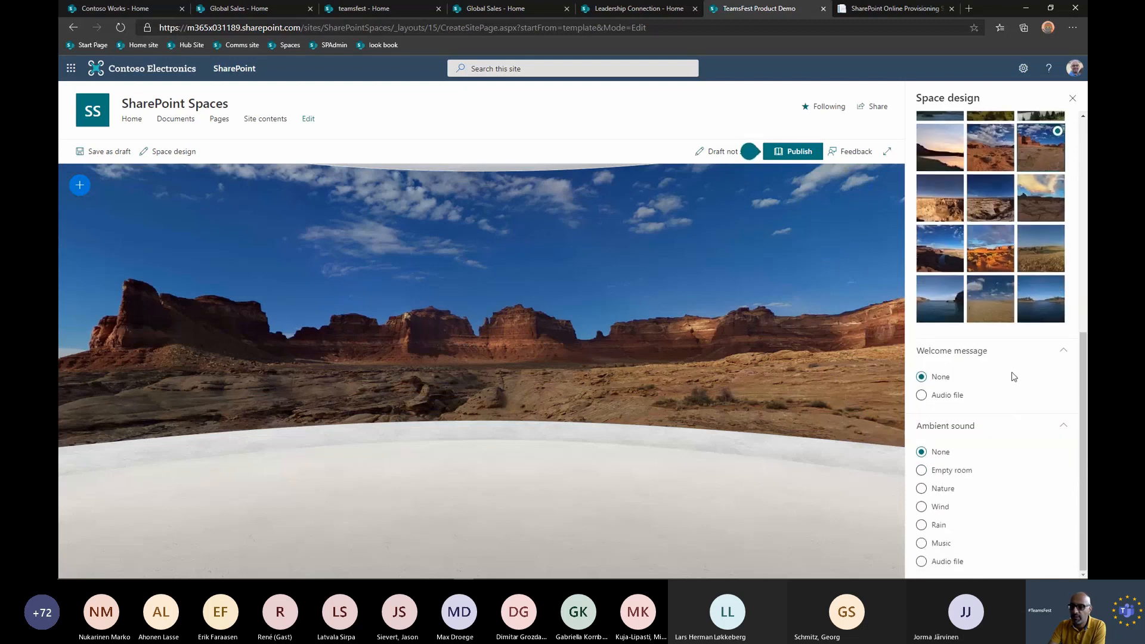
{"action": "left_click", "coordinate": [922, 396]}
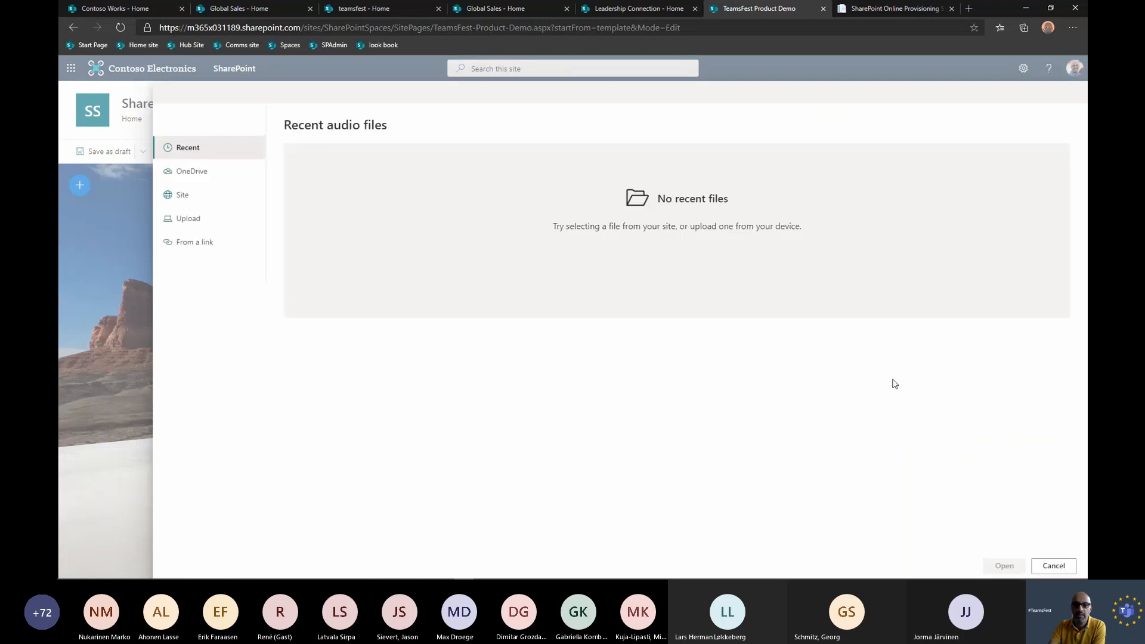
{"action": "left_click", "coordinate": [1067, 566]}
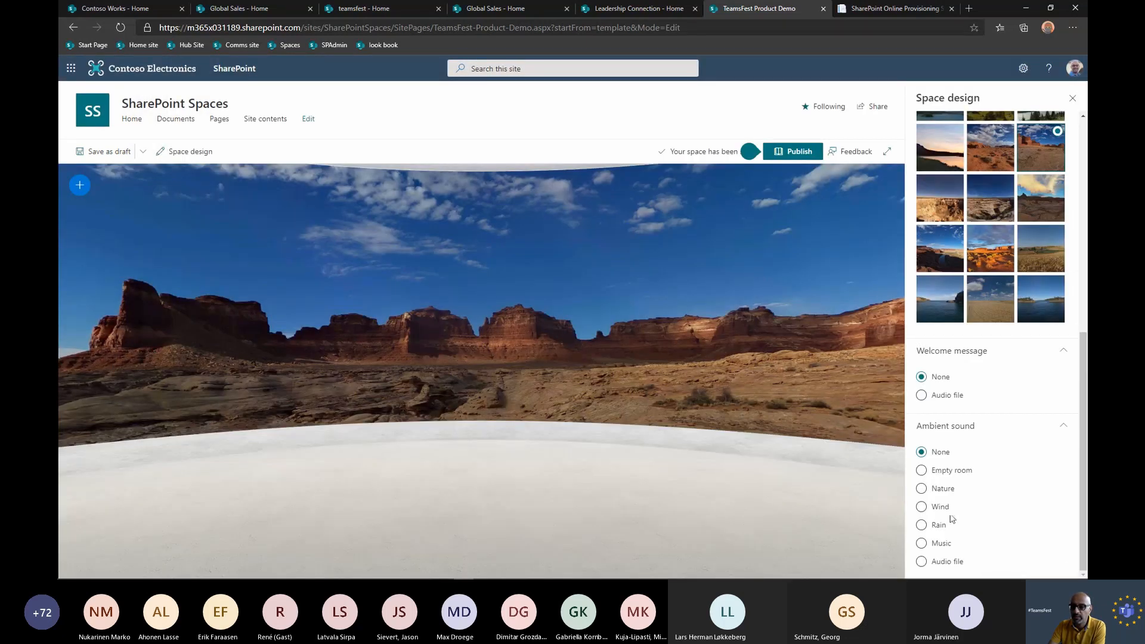
{"action": "left_click", "coordinate": [921, 544]}
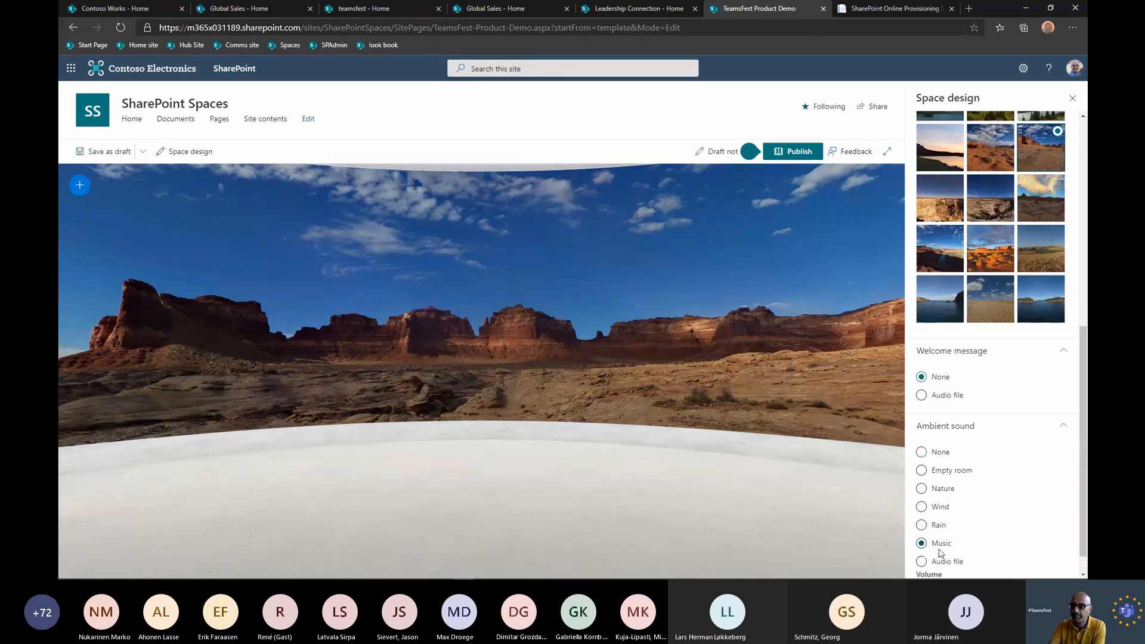
{"action": "scroll", "coordinate": [997, 544], "scroll_direction": "down", "scroll_amount": 1}
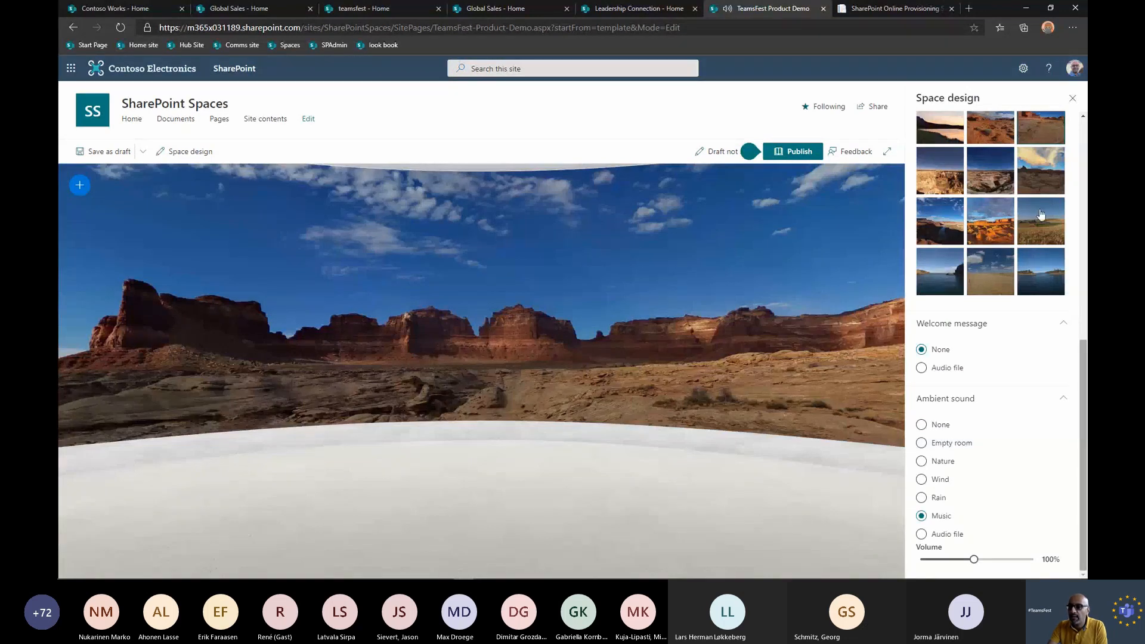
{"action": "left_click", "coordinate": [1072, 98]}
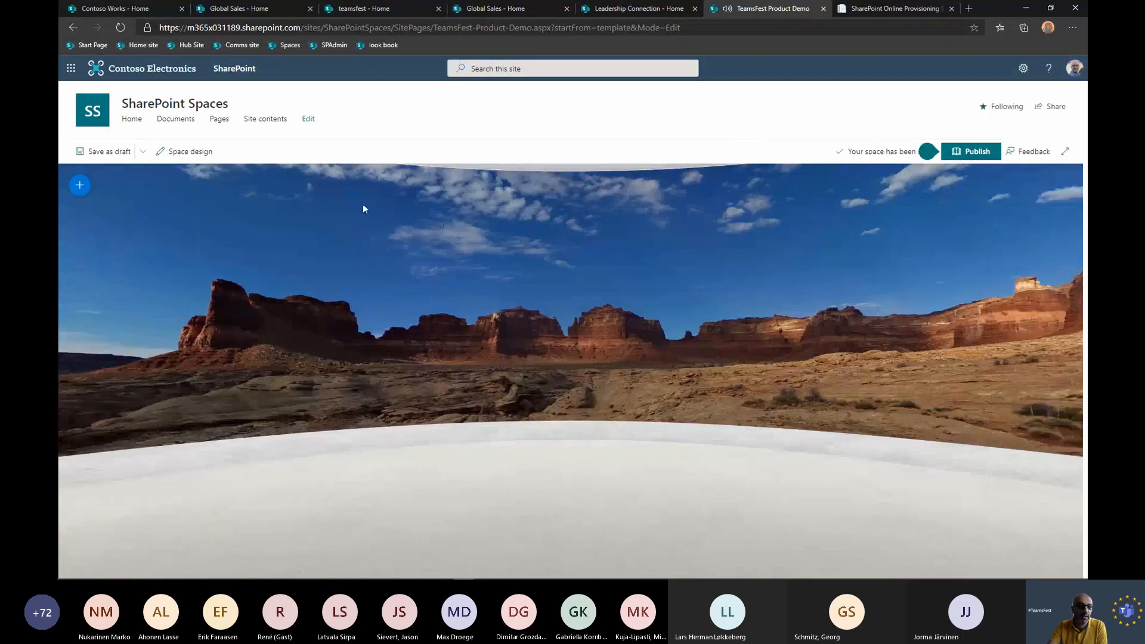
Browse the full list of web parts and place a People web part on the far centre of the platform.
{"action": "left_click", "coordinate": [79, 186]}
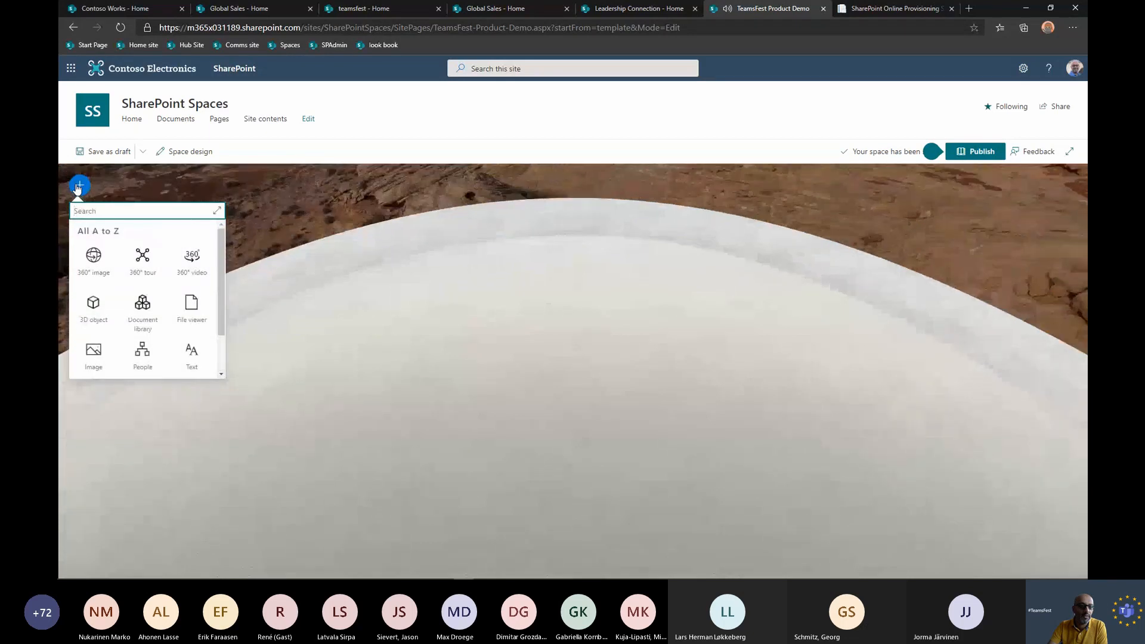
{"action": "left_click", "coordinate": [217, 211]}
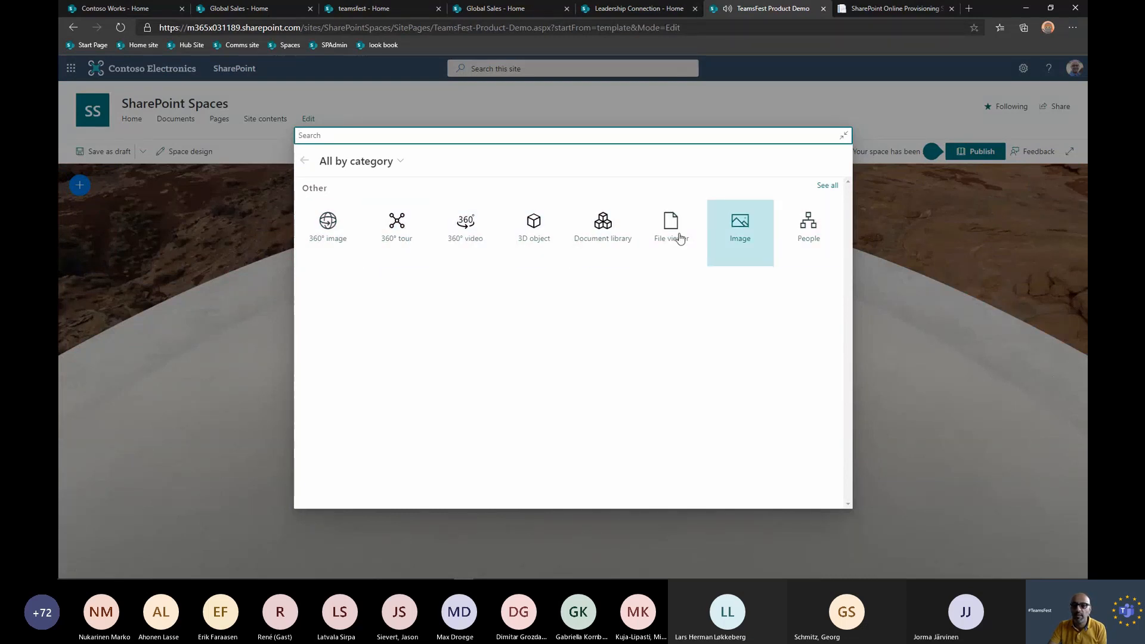
{"action": "left_click", "coordinate": [810, 231]}
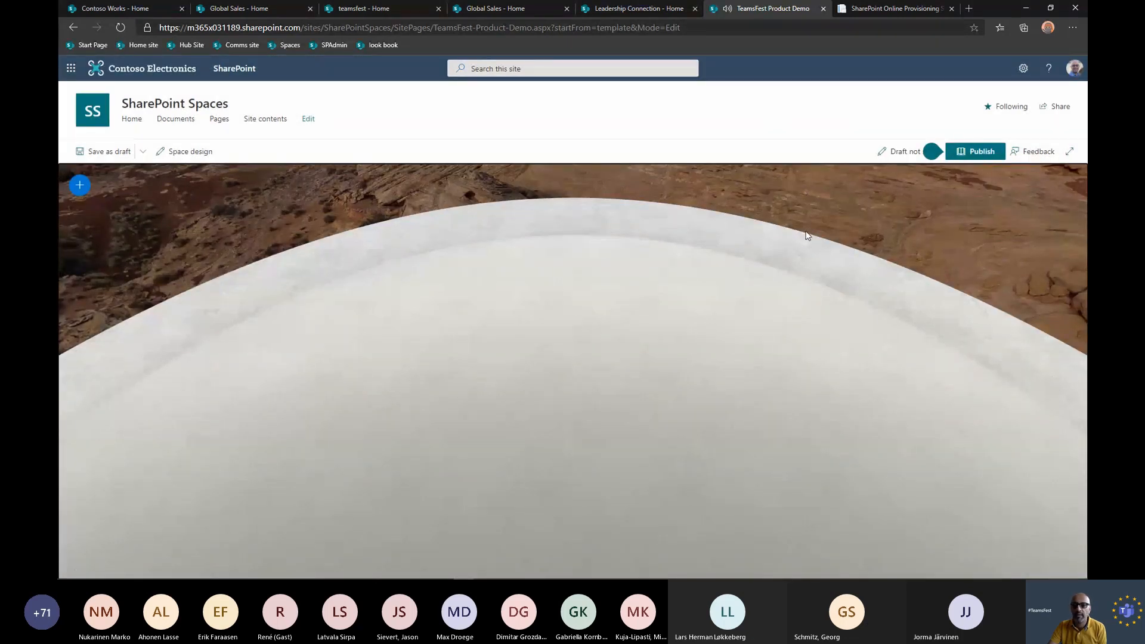
{"action": "left_click_drag", "start_coordinate": [729, 263], "coordinate": [578, 316]}
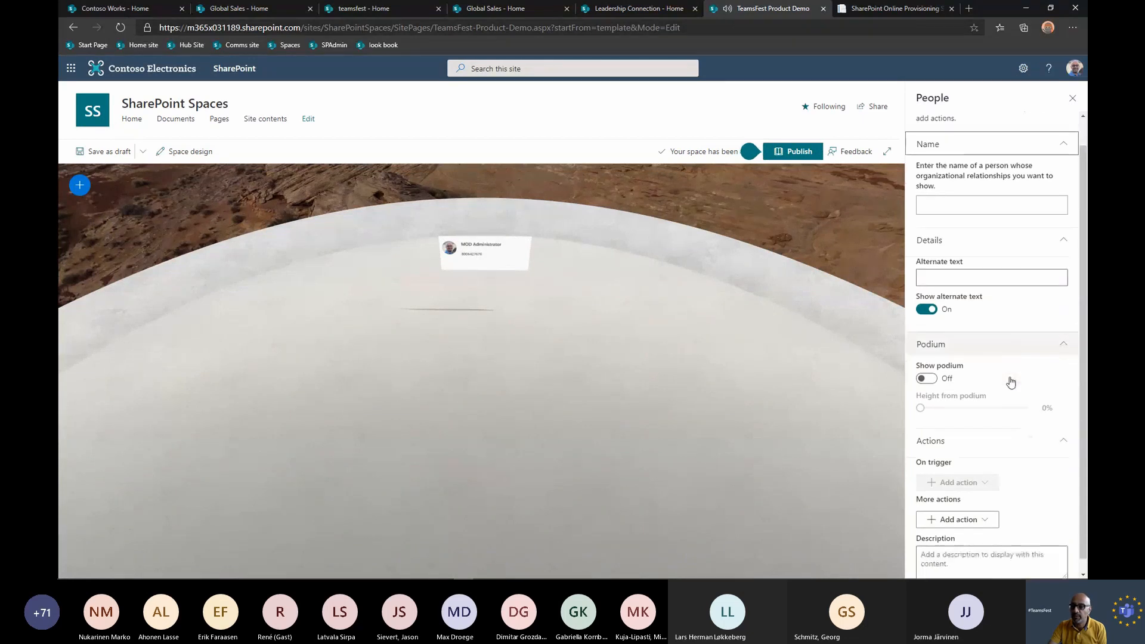
Set the People web part to show the organizational relationships of the company president.
{"action": "scroll", "coordinate": [1011, 384], "scroll_direction": "down", "scroll_amount": 1}
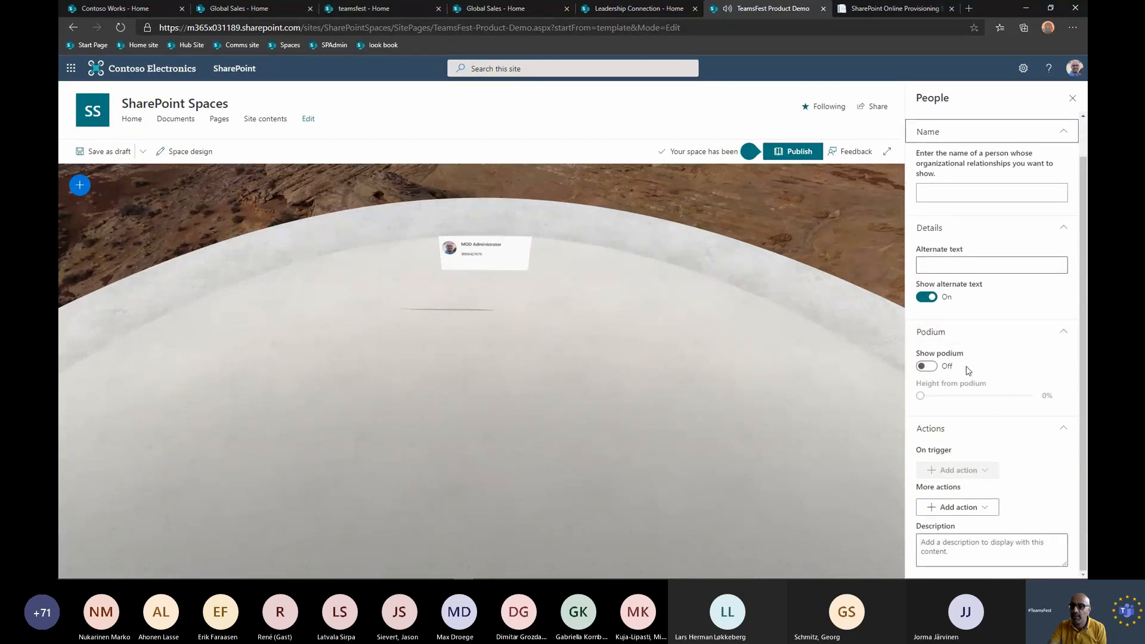
{"action": "scroll", "coordinate": [968, 233], "scroll_direction": "up", "scroll_amount": 1}
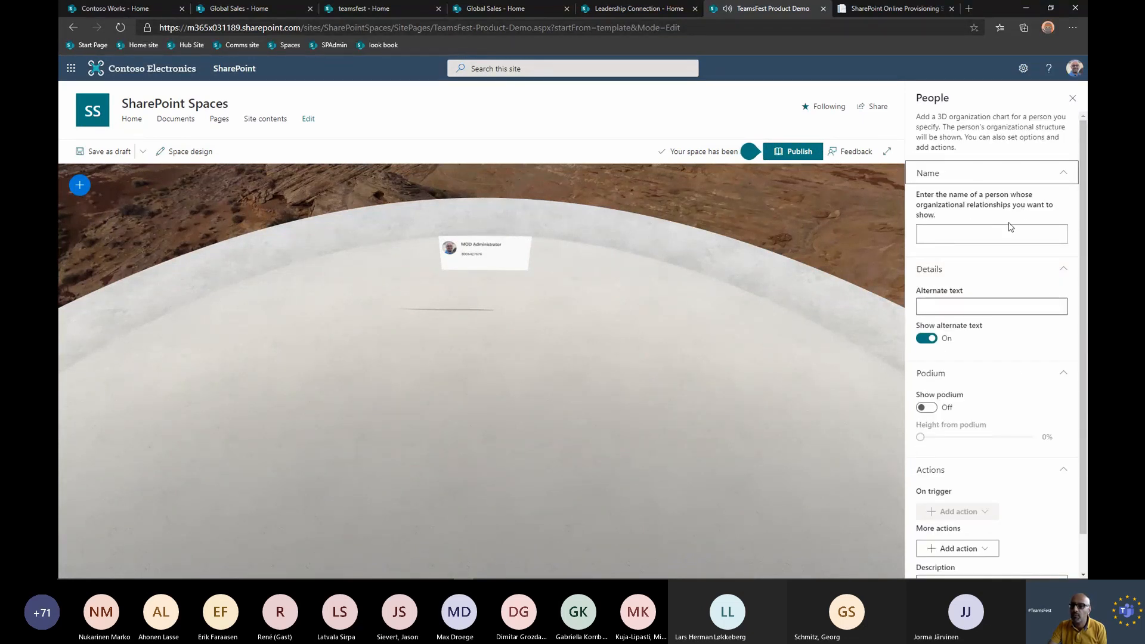
{"action": "left_click", "coordinate": [995, 233]}
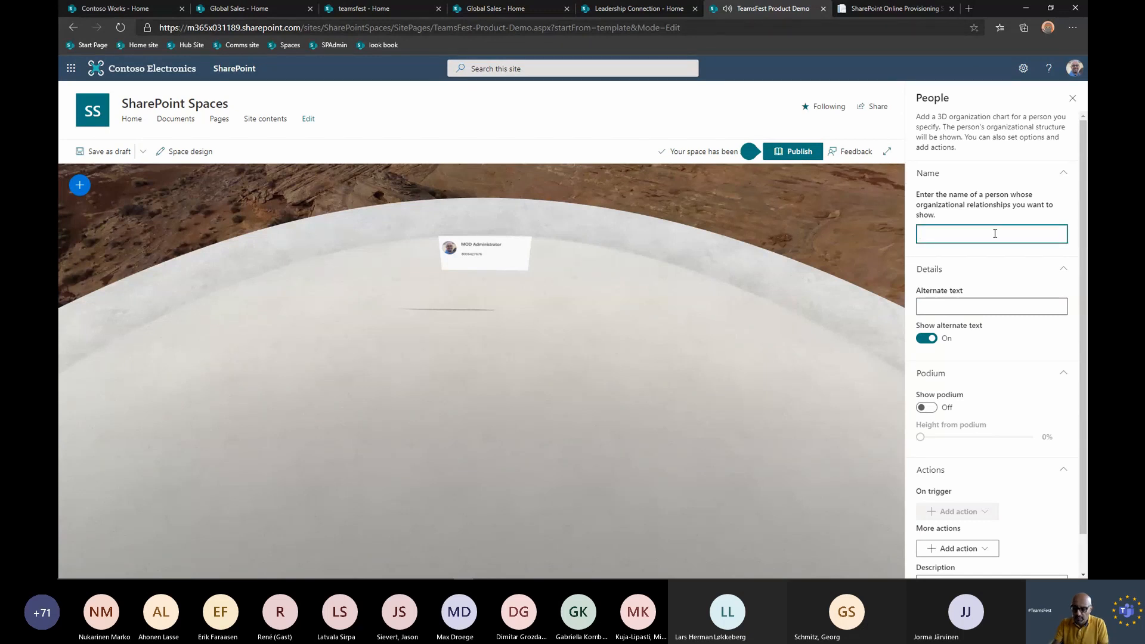
{"action": "type", "text": "patt"}
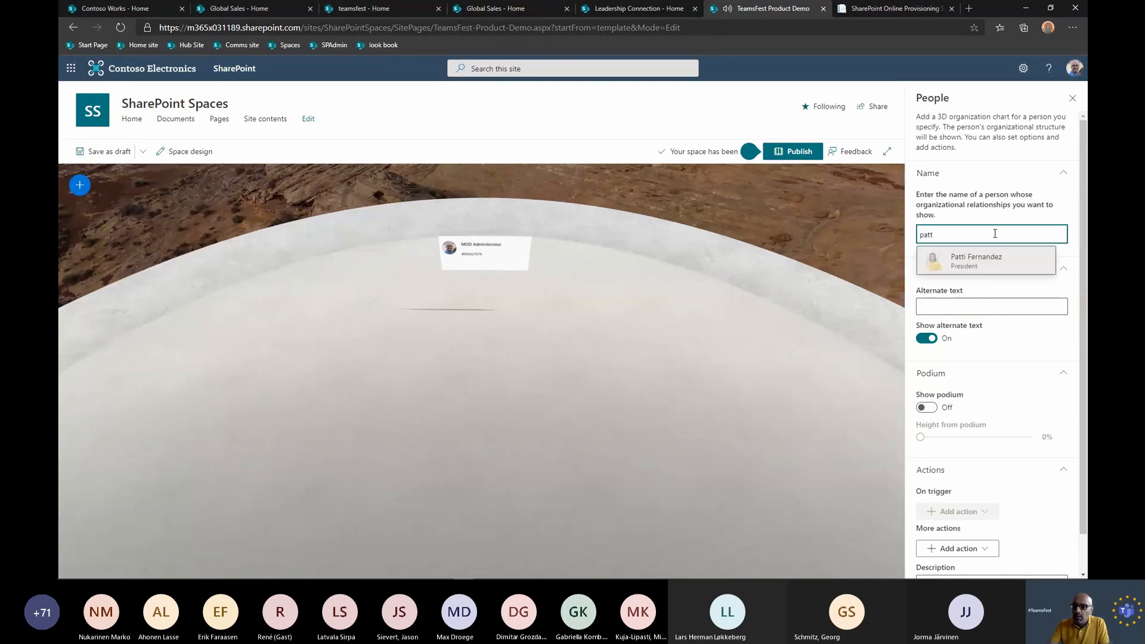
{"action": "left_click", "coordinate": [982, 265]}
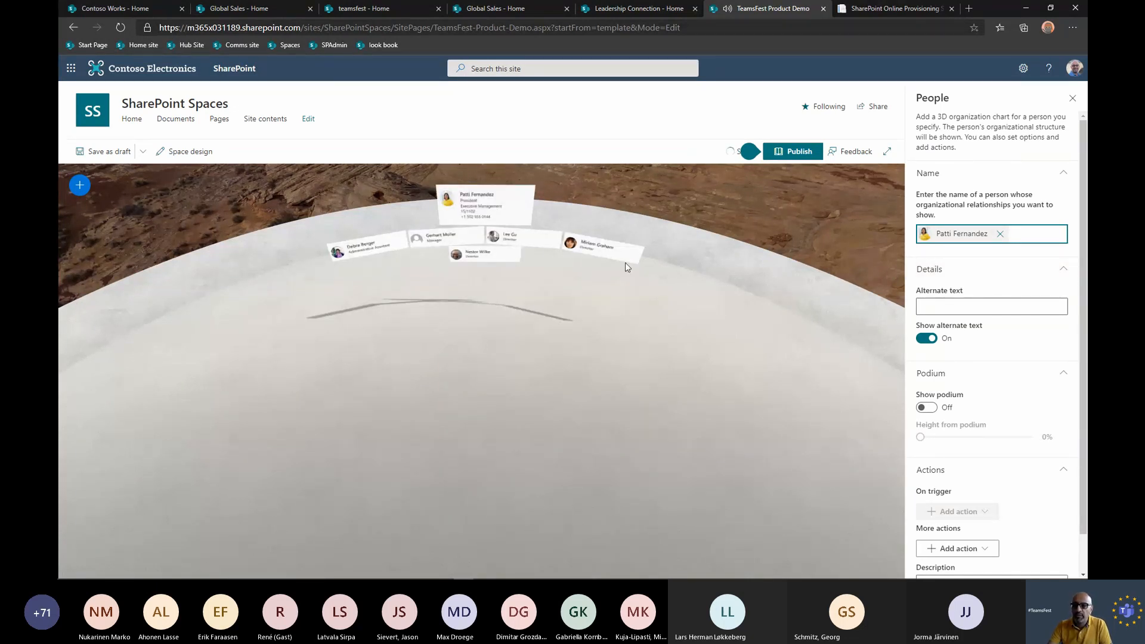
Place a Document library web part on the platform beside the organization chart.
{"action": "left_click", "coordinate": [79, 185]}
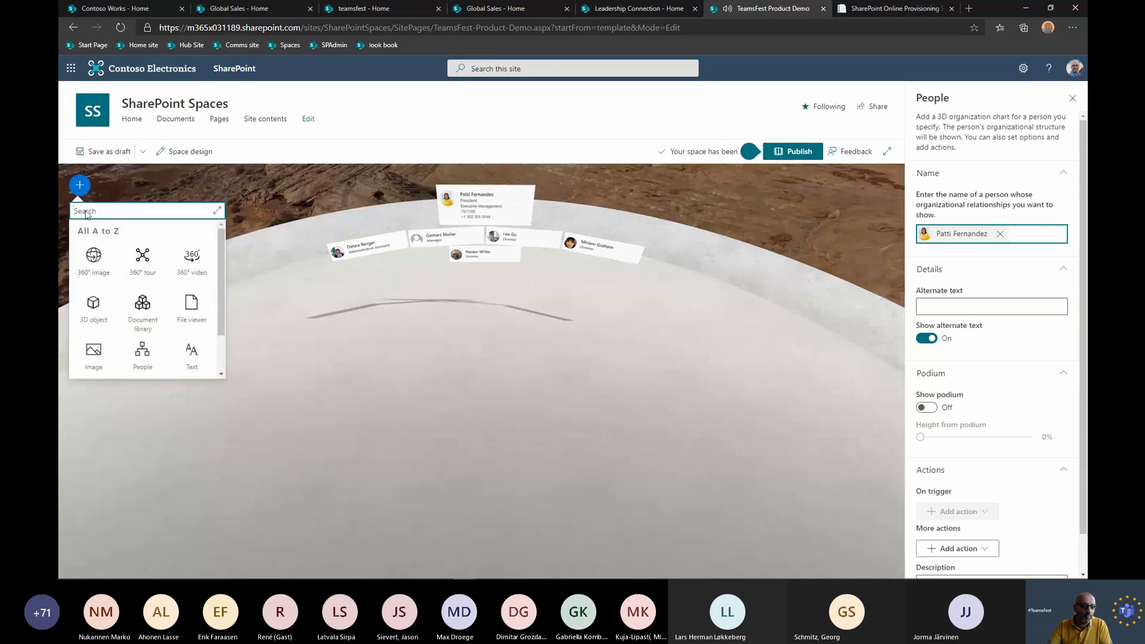
{"action": "left_click", "coordinate": [150, 313]}
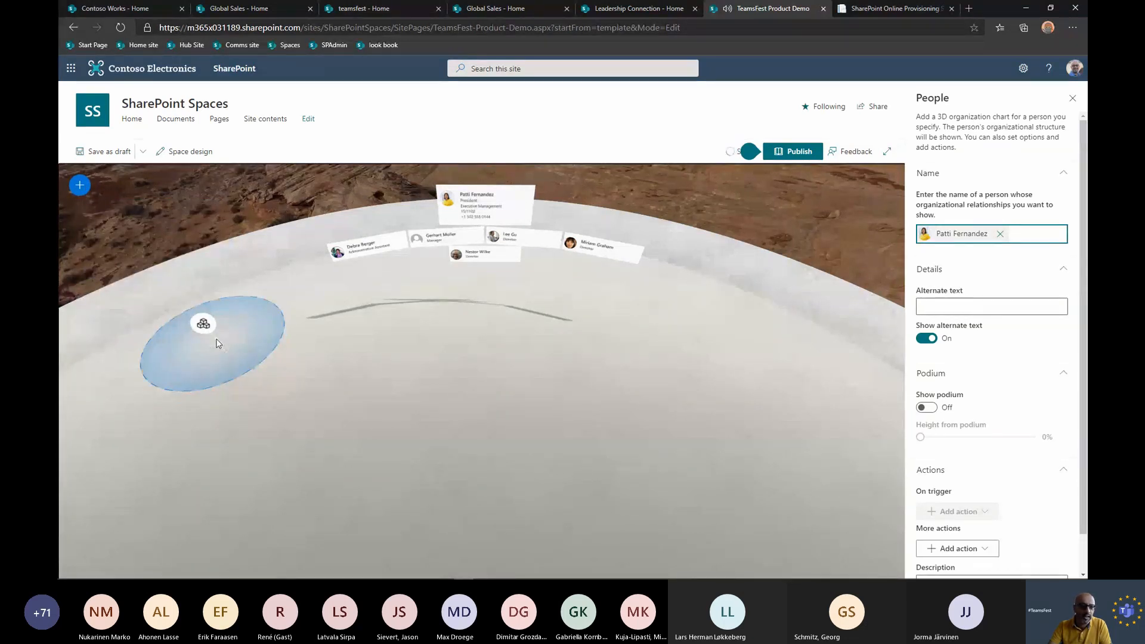
{"action": "left_click", "coordinate": [217, 344]}
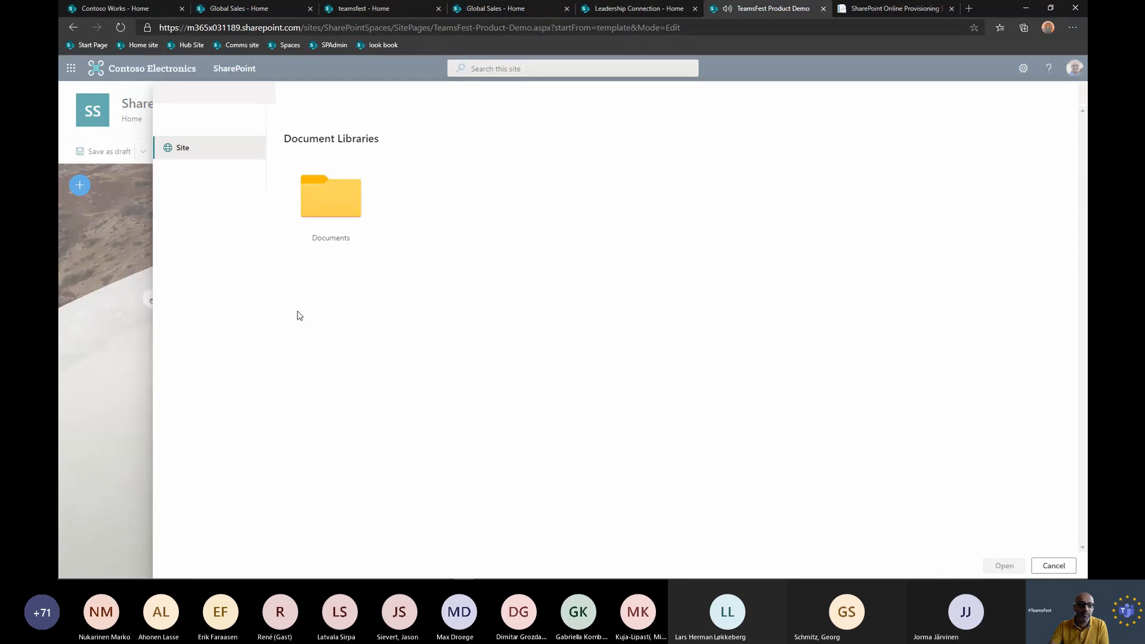
Upload SyncWithSharePoint.docx and BusinessPlan.pptx to the site's Documents library, replacing the existing BusinessPlan.pptx, and use that library for the web part.
{"action": "left_click", "coordinate": [340, 225]}
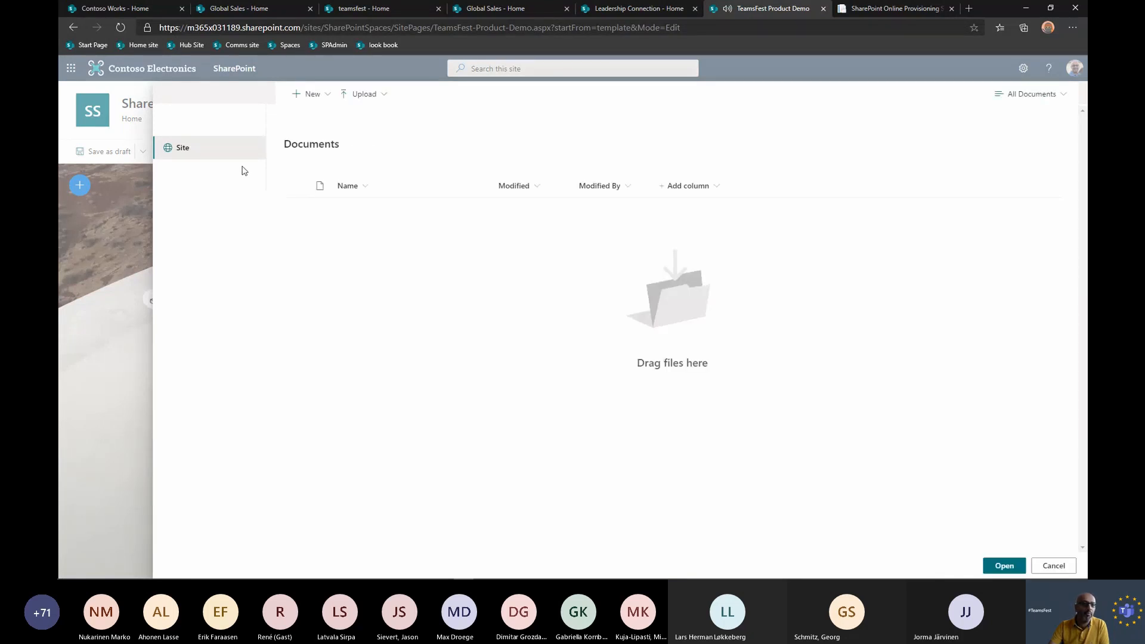
{"action": "left_click", "coordinate": [181, 155]}
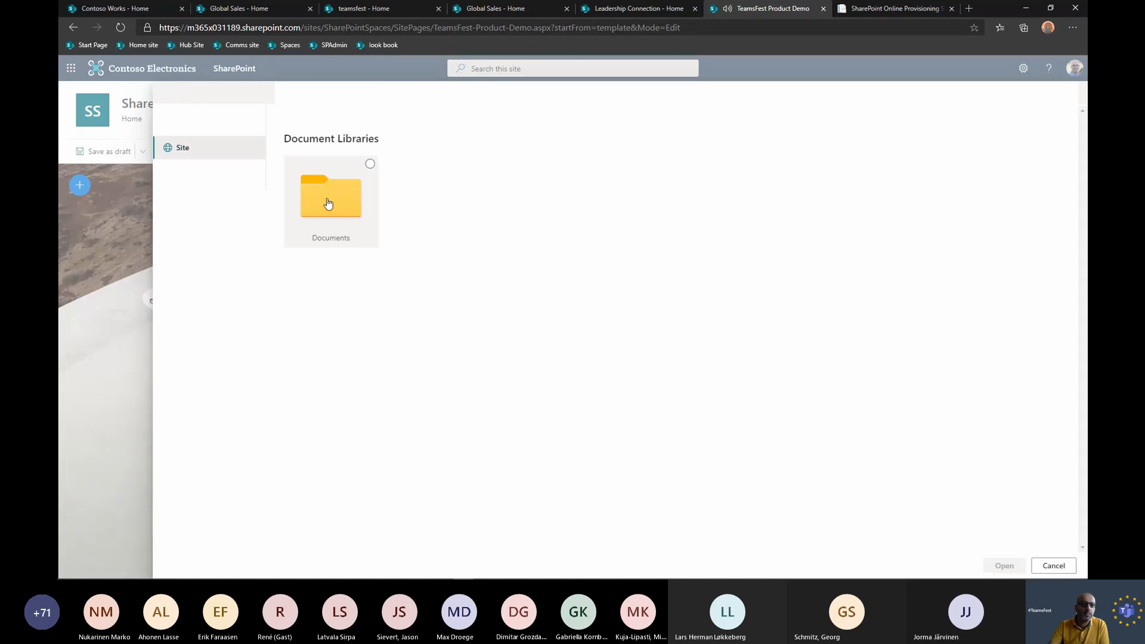
{"action": "left_click", "coordinate": [327, 202]}
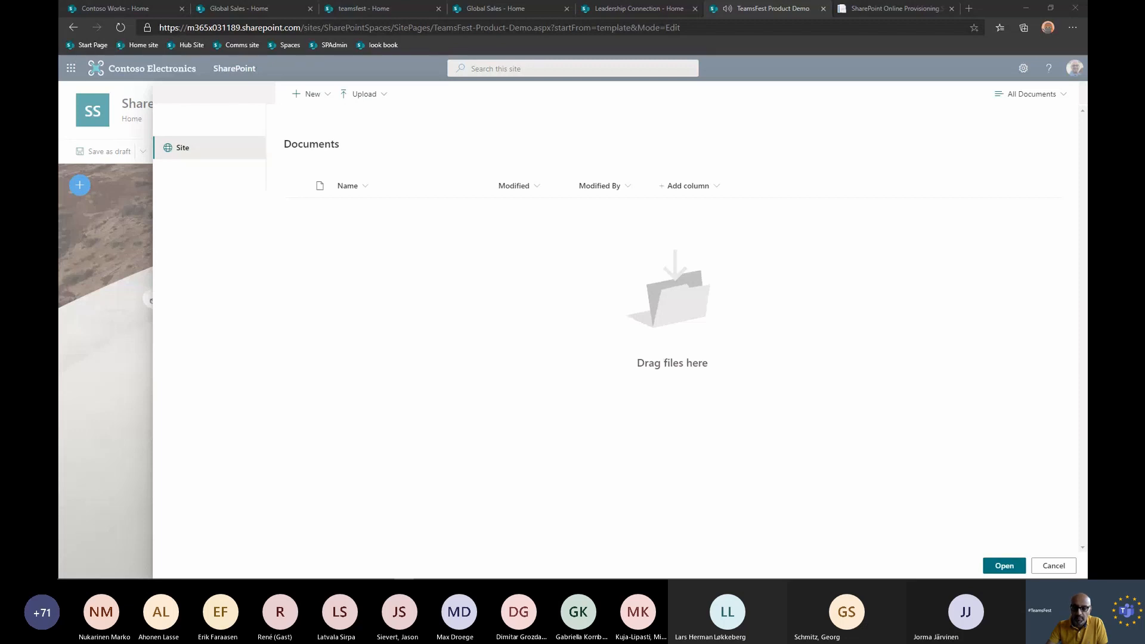
{"action": "left_click_drag", "start_coordinate": [438, 396], "coordinate": [558, 378]}
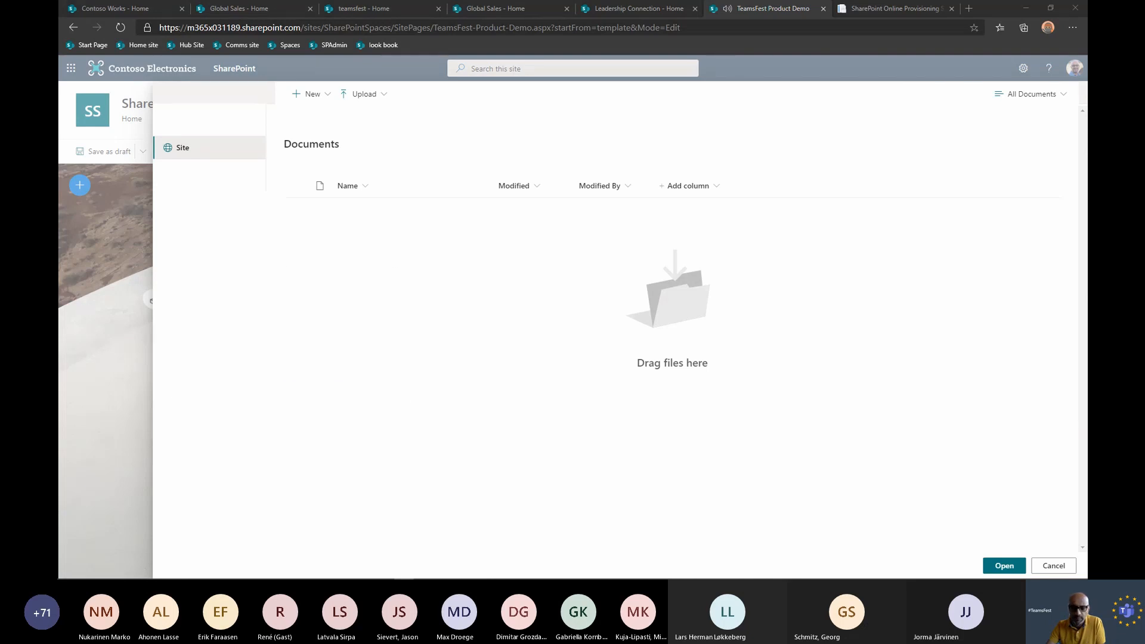
{"action": "left_click_drag", "start_coordinate": [286, 388], "coordinate": [594, 390]}
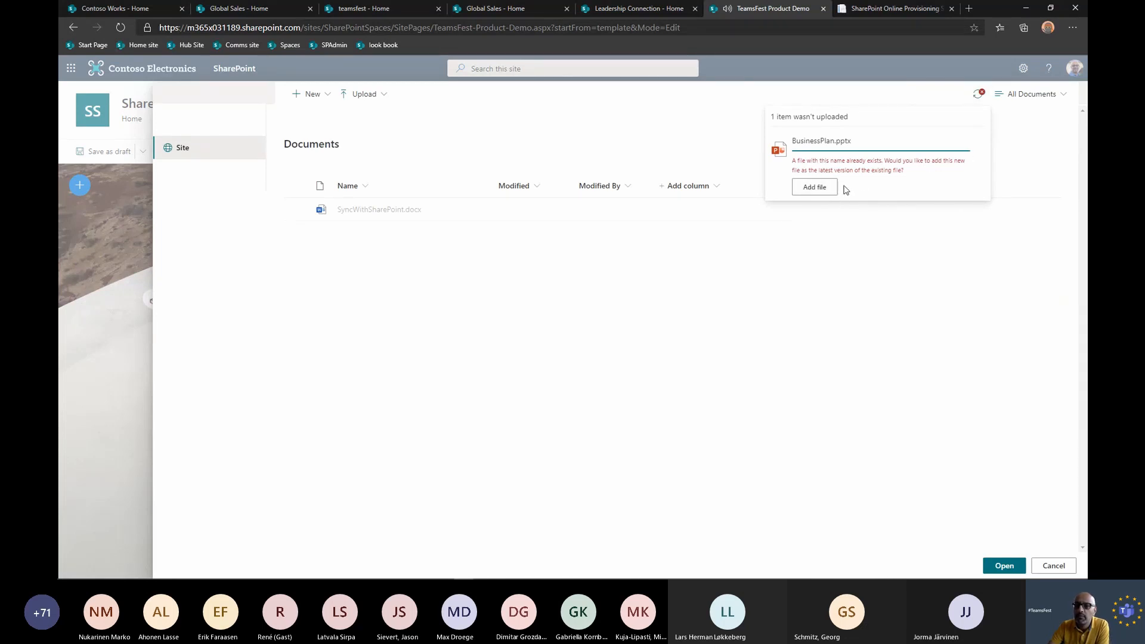
{"action": "left_click", "coordinate": [829, 190]}
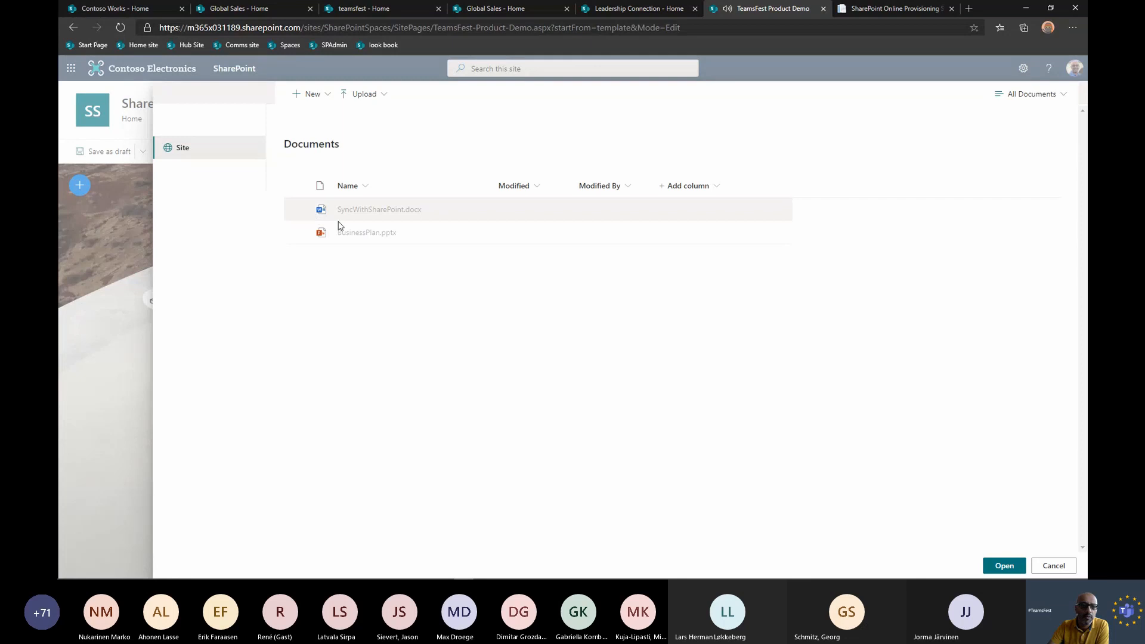
{"action": "left_click", "coordinate": [1004, 566]}
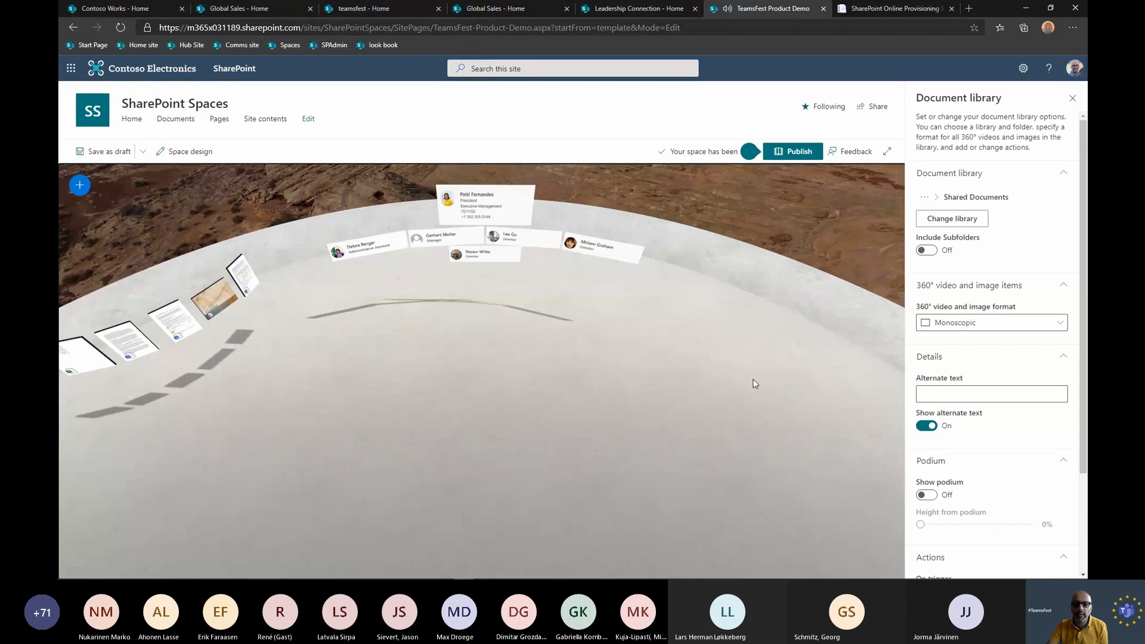
Place a 3D object web part on the platform, on the opposite side of the organization chart from the documents.
{"action": "left_click", "coordinate": [79, 186]}
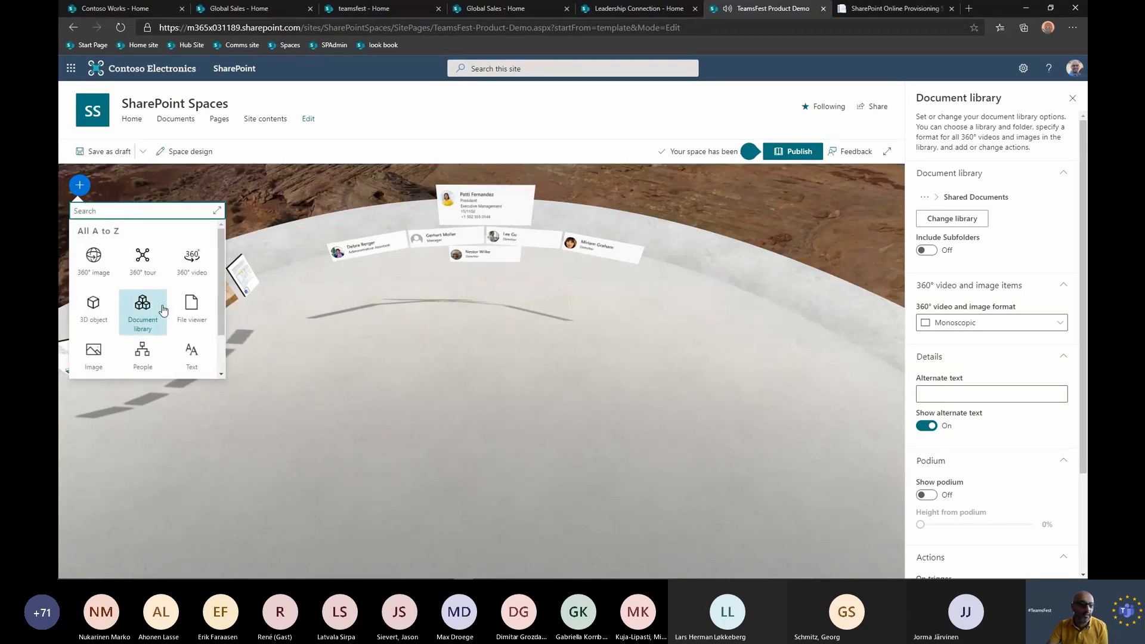
{"action": "left_click", "coordinate": [95, 310]}
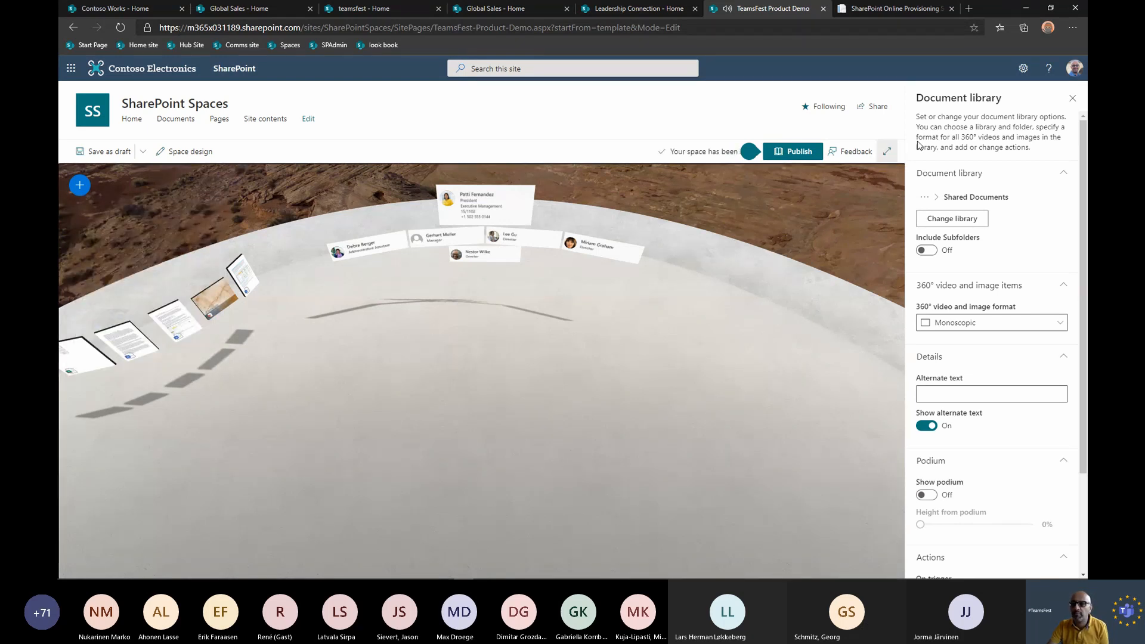
{"action": "left_click", "coordinate": [1073, 99]}
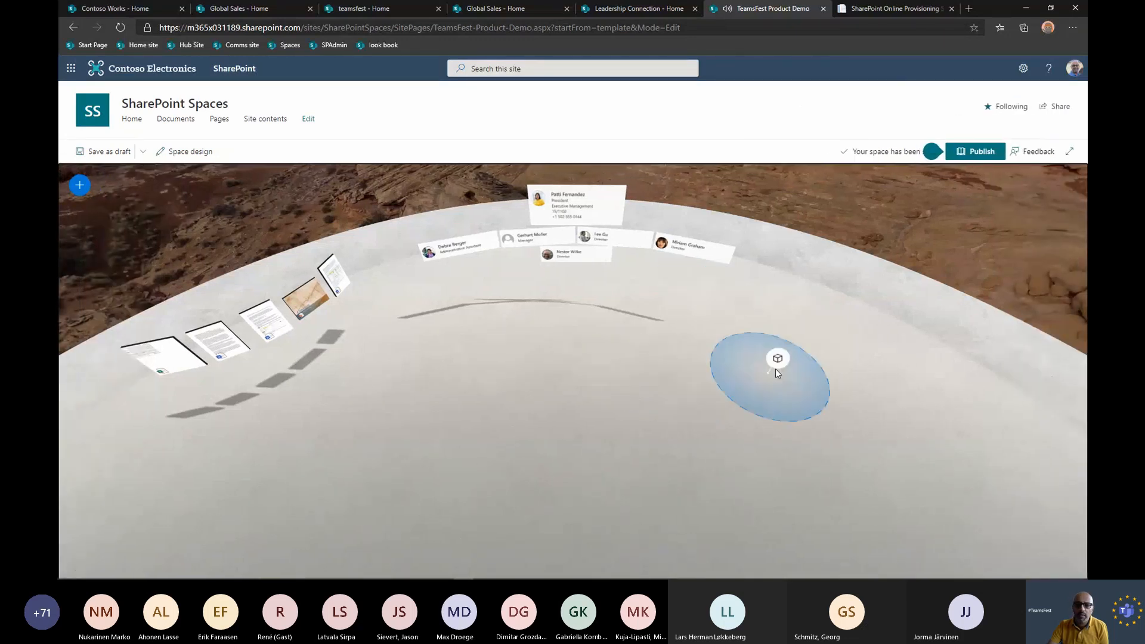
{"action": "left_click", "coordinate": [778, 359]}
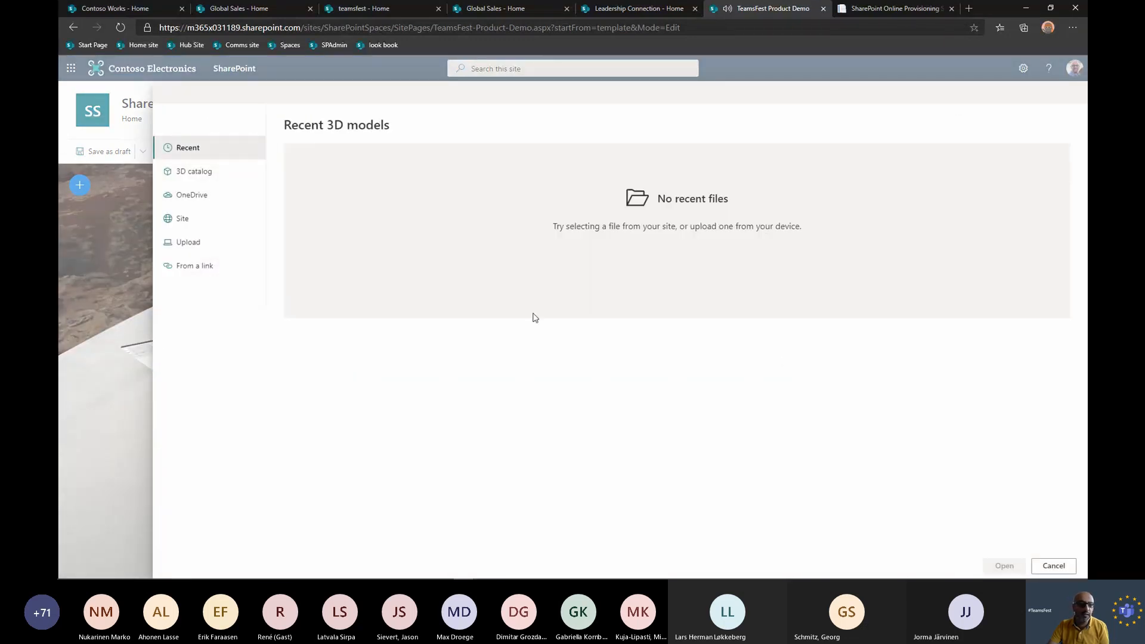
Insert the green multi-storey house model from the Buildings category of the 3D catalog into the 3D object web part.
{"action": "left_click", "coordinate": [217, 177]}
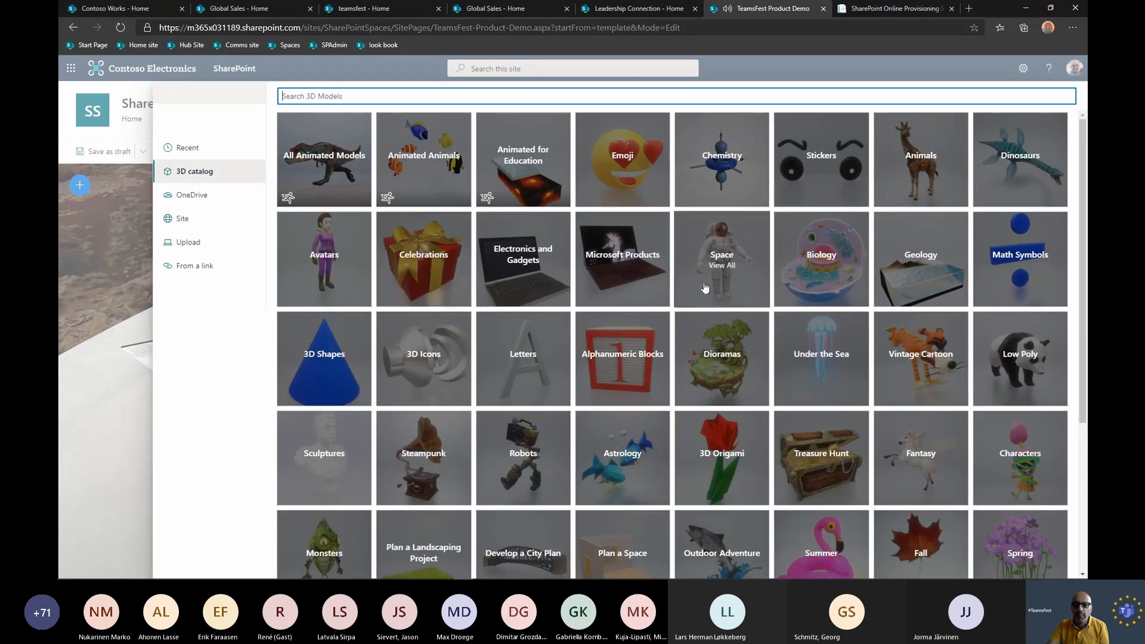
{"action": "scroll", "coordinate": [706, 289], "scroll_direction": "down", "scroll_amount": 4}
{"action": "scroll", "coordinate": [704, 289], "scroll_direction": "up", "scroll_amount": 4}
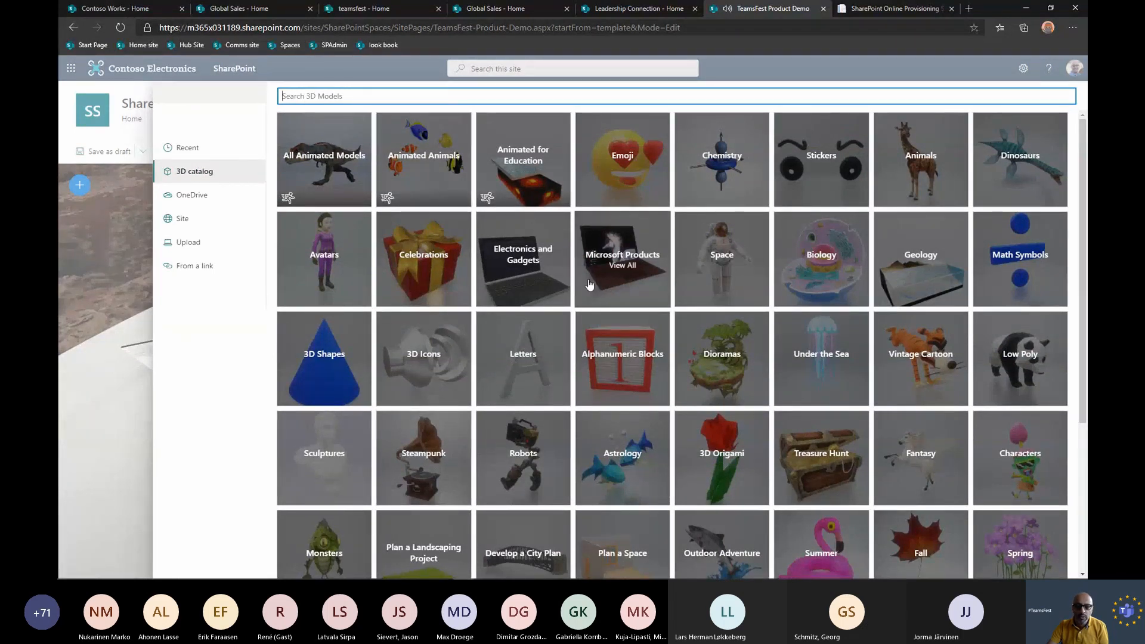
{"action": "scroll", "coordinate": [482, 435], "scroll_direction": "down", "scroll_amount": 4}
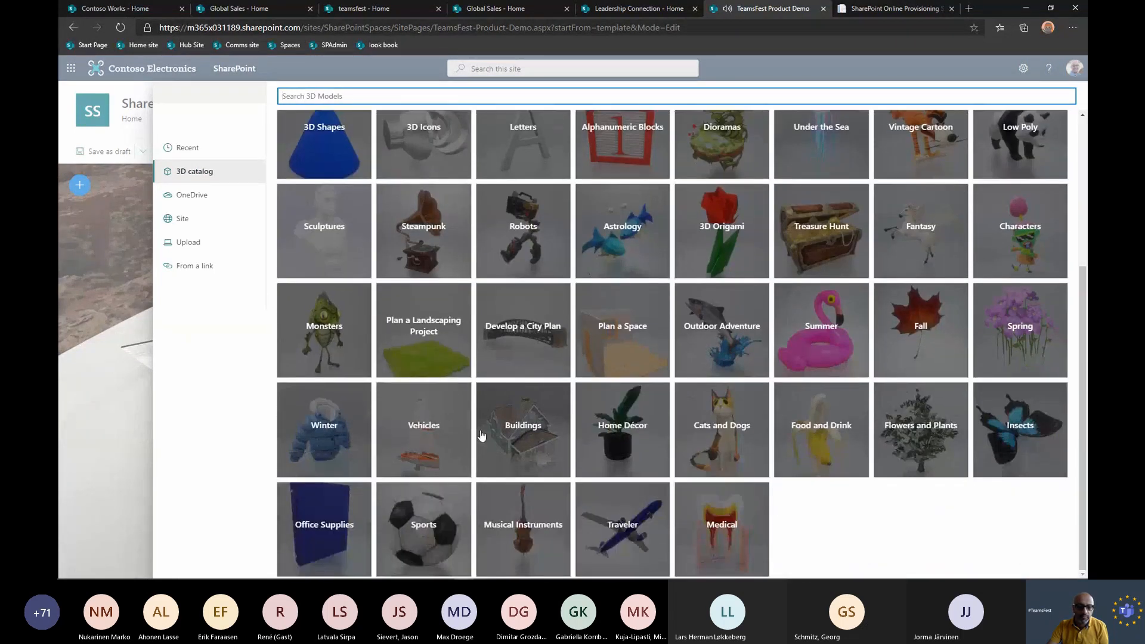
{"action": "left_click", "coordinate": [534, 432]}
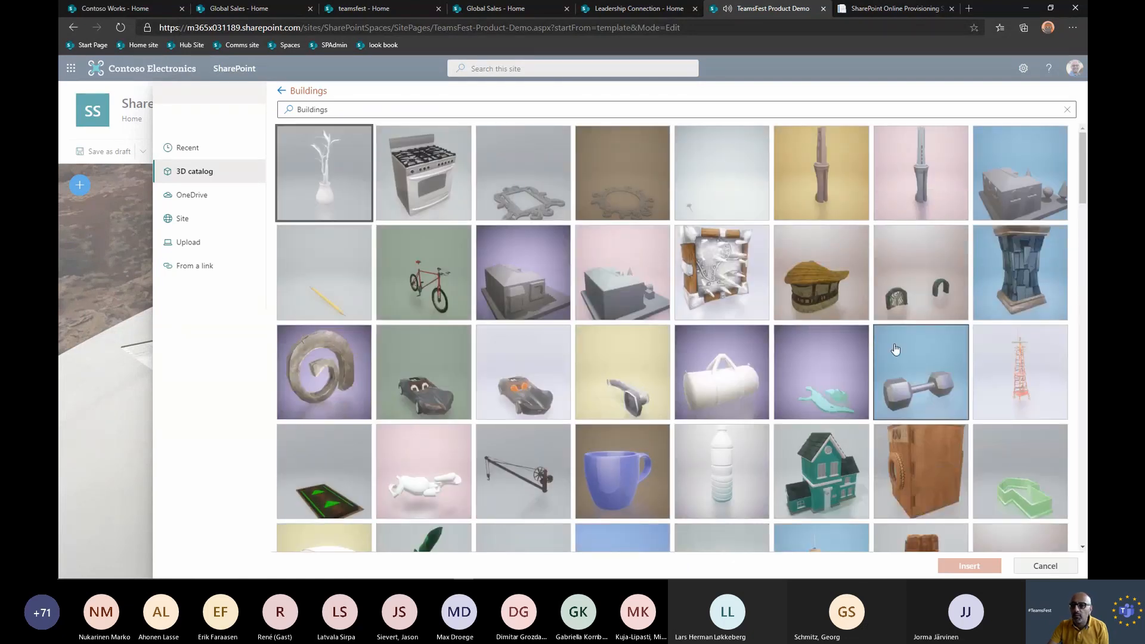
{"action": "scroll", "coordinate": [847, 373], "scroll_direction": "down", "scroll_amount": 2}
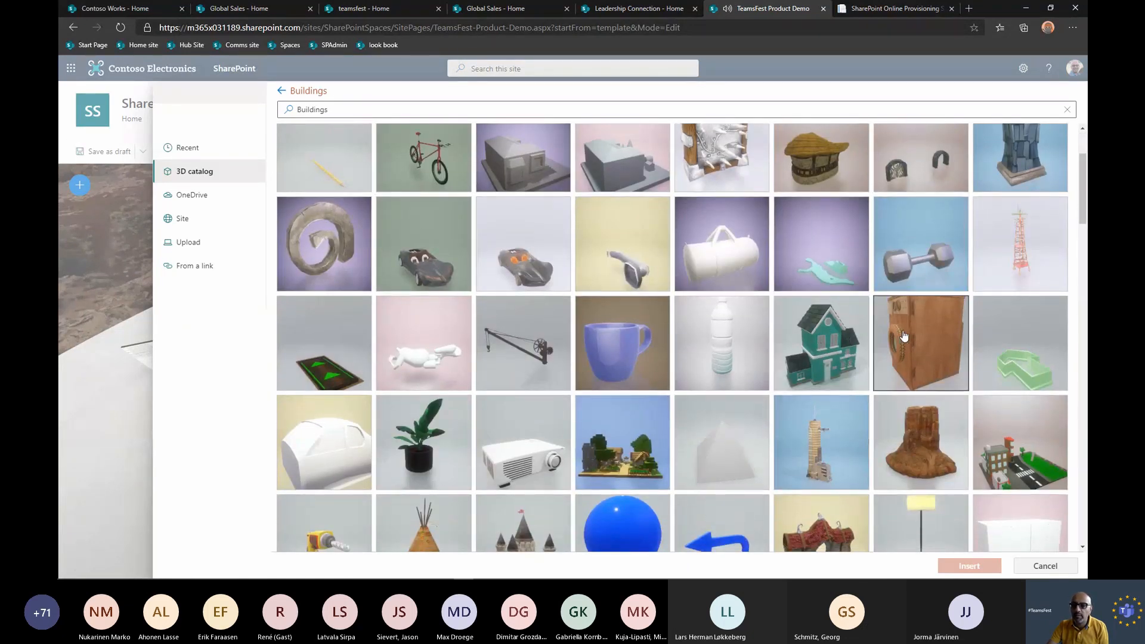
{"action": "left_click", "coordinate": [840, 337]}
{"action": "left_click", "coordinate": [969, 565]}
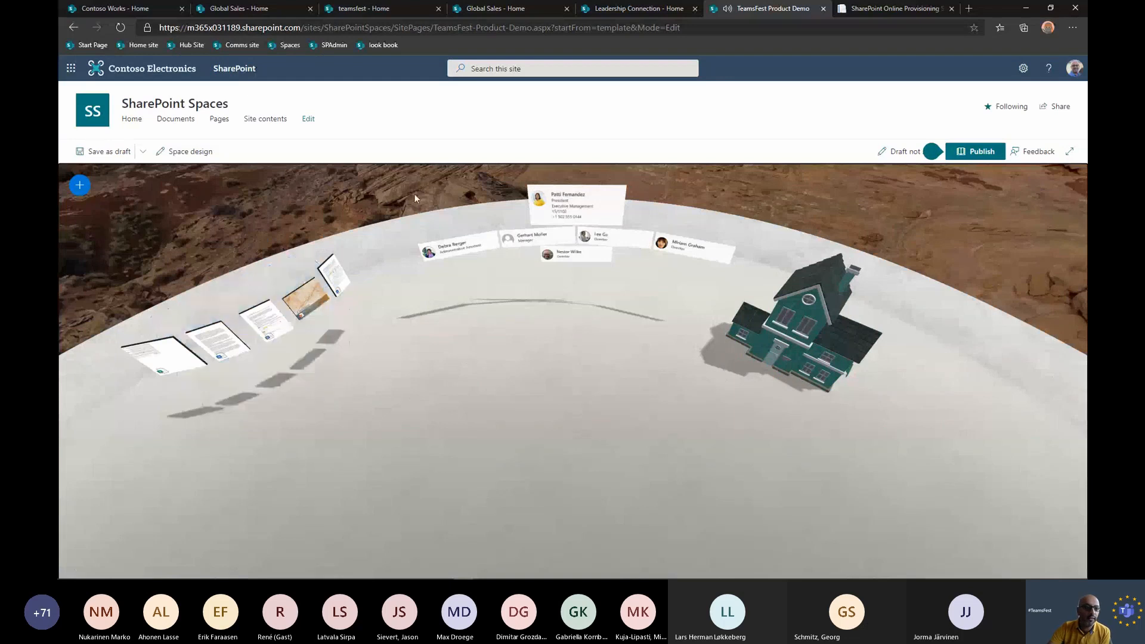
Publish the space and dismiss the suggestions for helping others find it.
{"action": "left_click", "coordinate": [953, 152]}
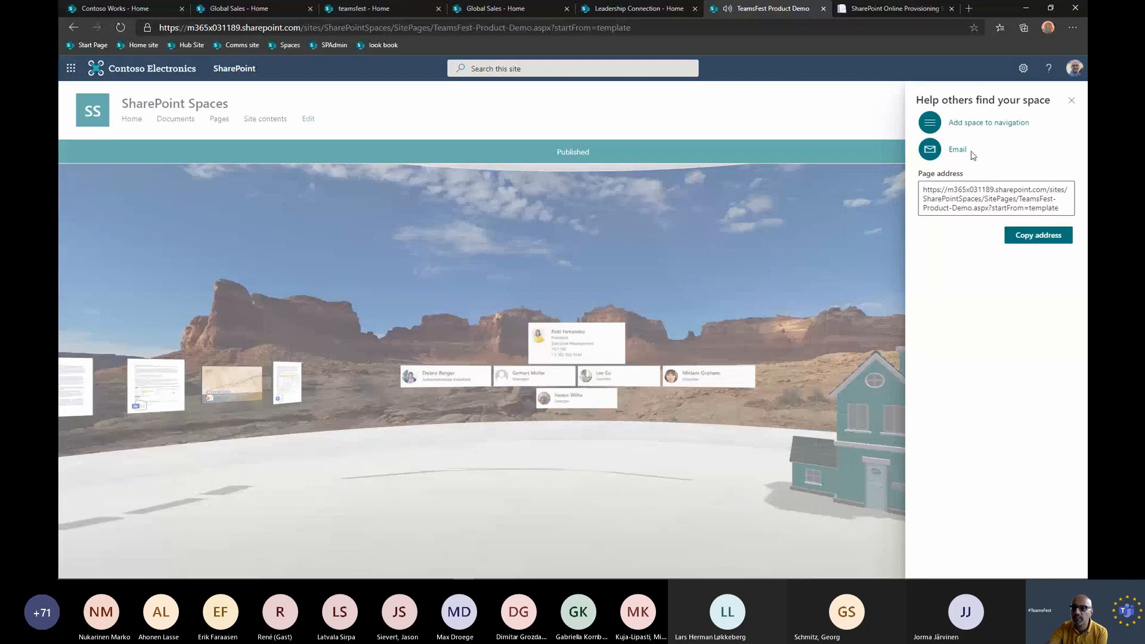
{"action": "left_click", "coordinate": [1072, 101]}
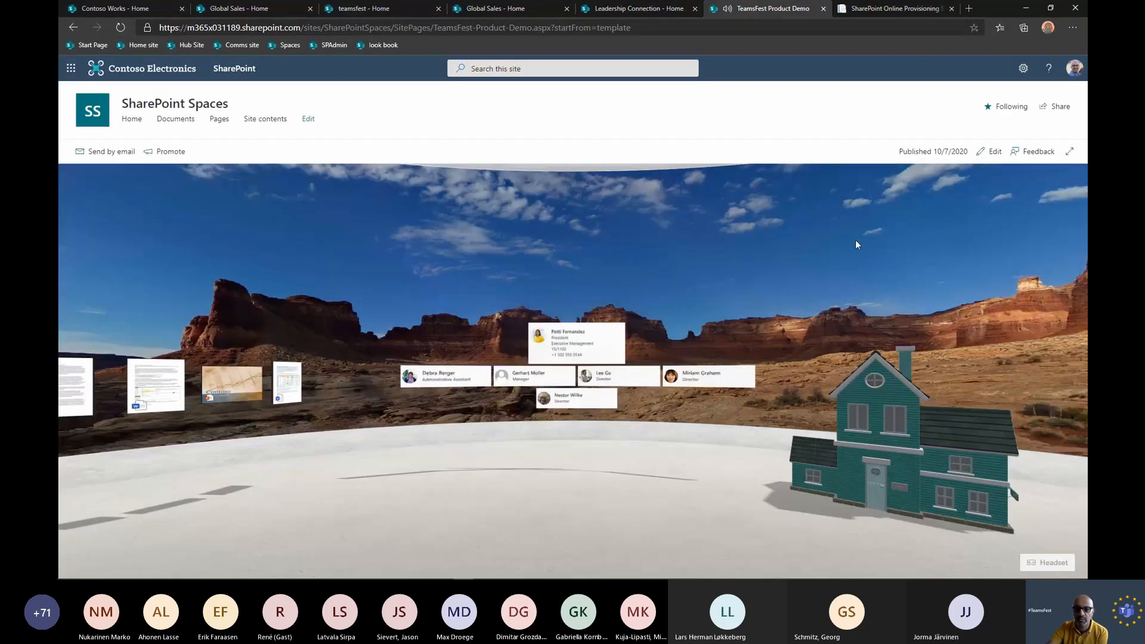
Look around towards the document library in the published space, preview the SyncWithSharePoint document and close the preview.
{"action": "left_click_drag", "start_coordinate": [385, 481], "coordinate": [410, 482]}
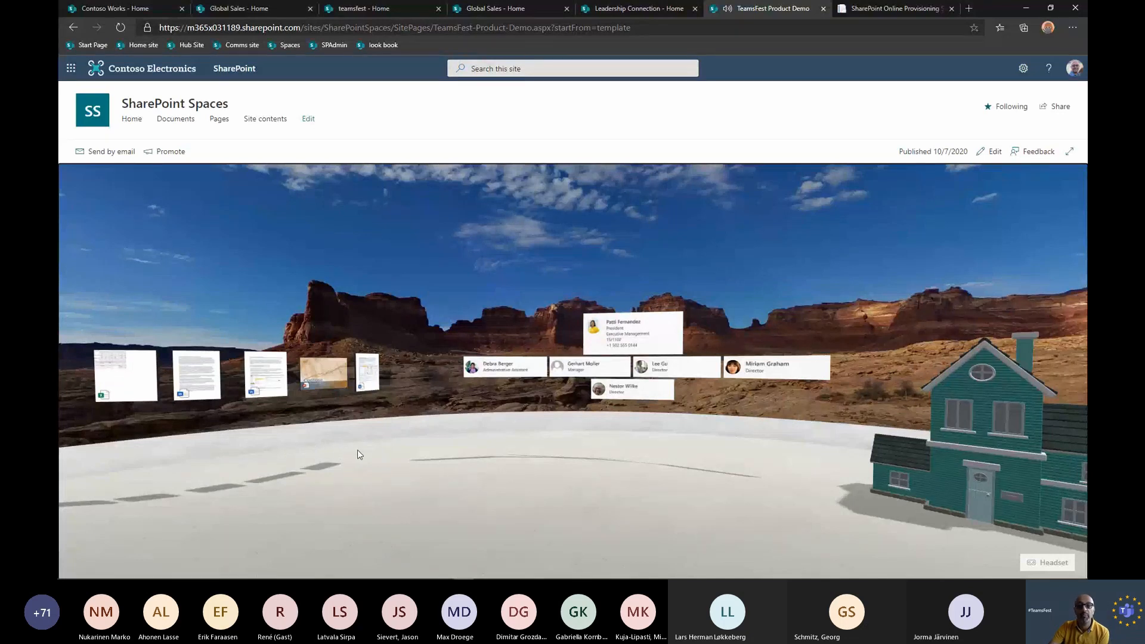
{"action": "left_click", "coordinate": [270, 365]}
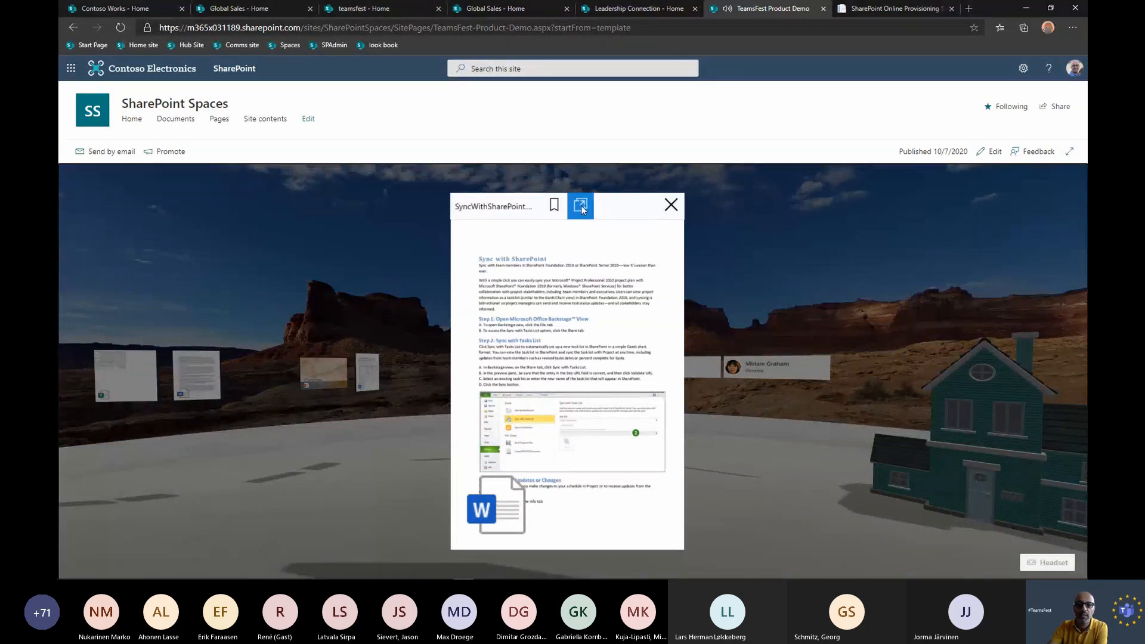
{"action": "left_click", "coordinate": [671, 205]}
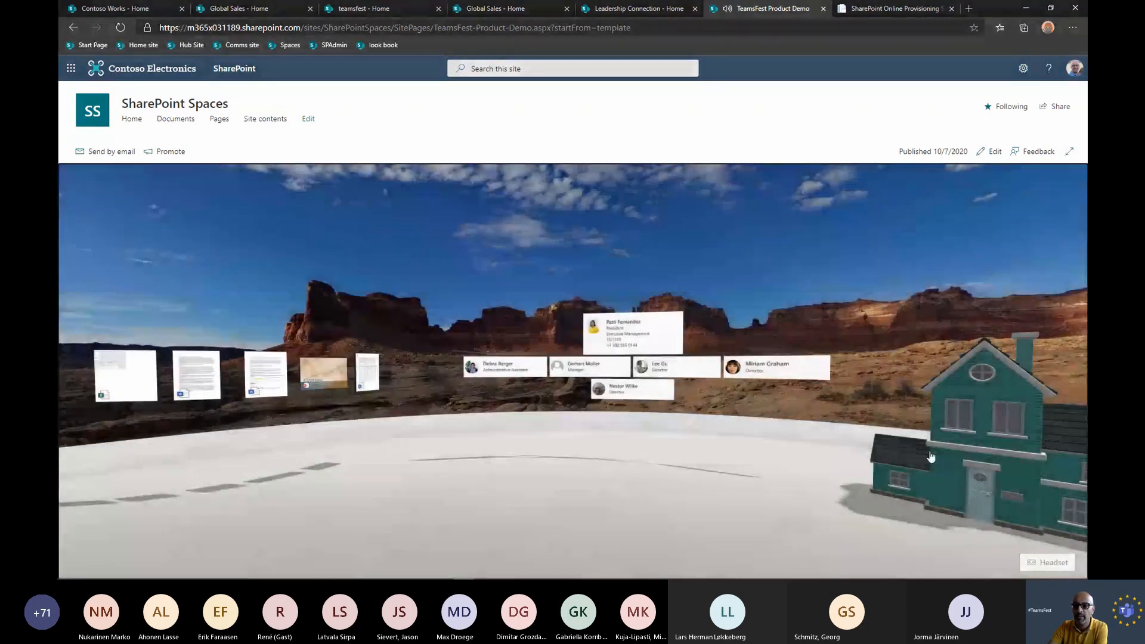
Open the house model in close-up and rotate it to examine it from below and from the side.
{"action": "left_click", "coordinate": [993, 463]}
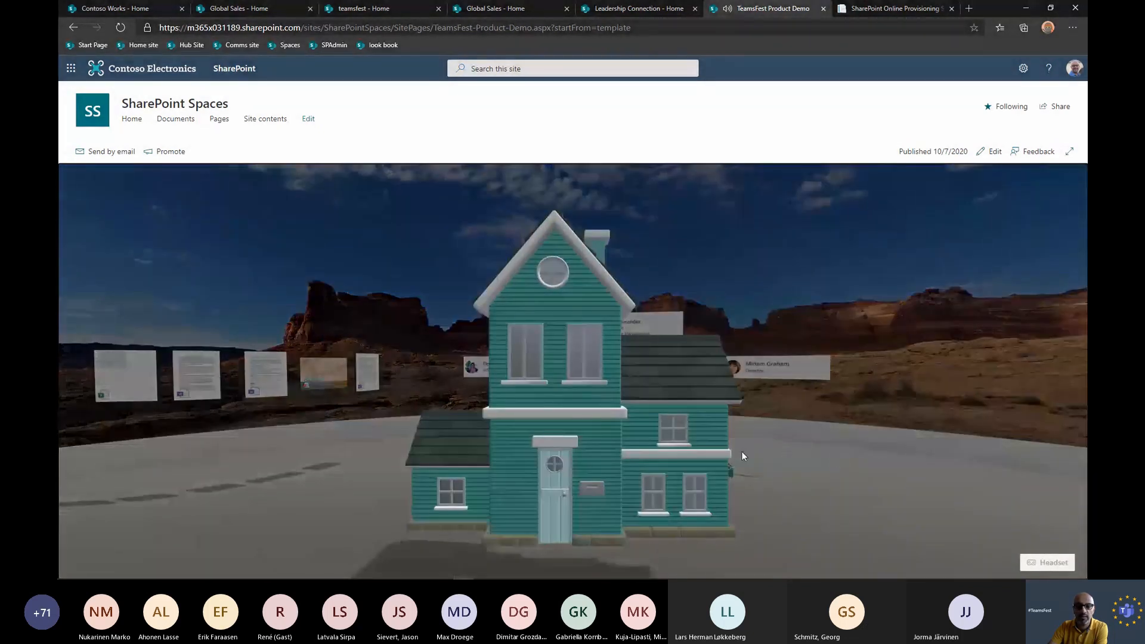
{"action": "left_click_drag", "start_coordinate": [556, 434], "coordinate": [579, 320]}
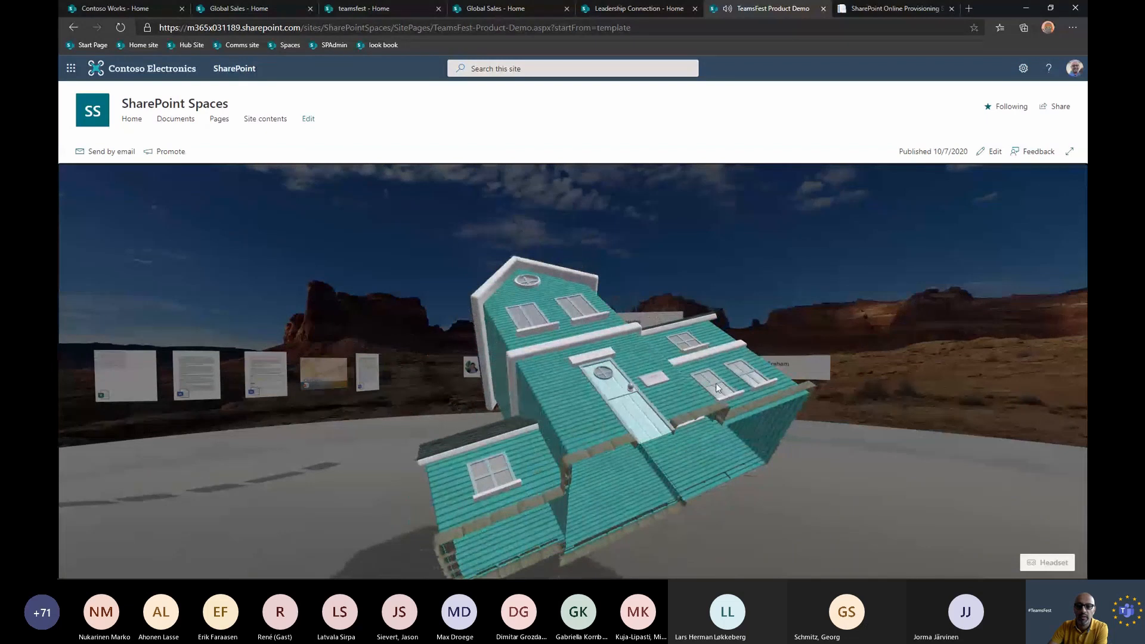
{"action": "left_click_drag", "start_coordinate": [716, 383], "coordinate": [730, 469]}
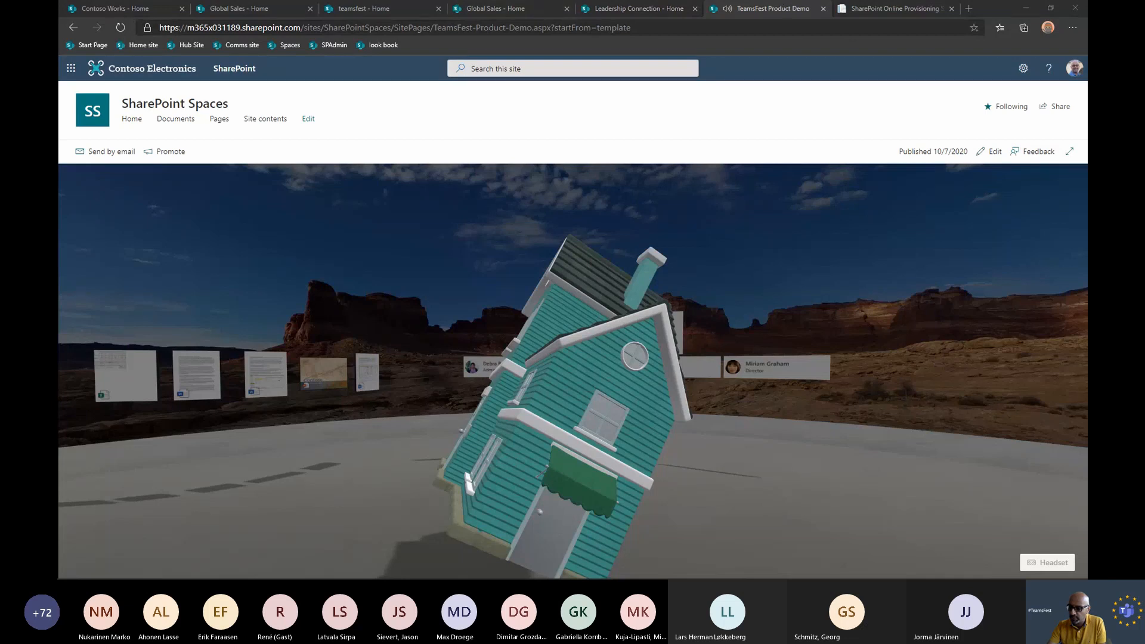
Close the TeamsFest Product Demo browser tab, switch to the slide presentation and advance to the Page lifecycle slide.
{"action": "key", "text": "alt+Tab"}
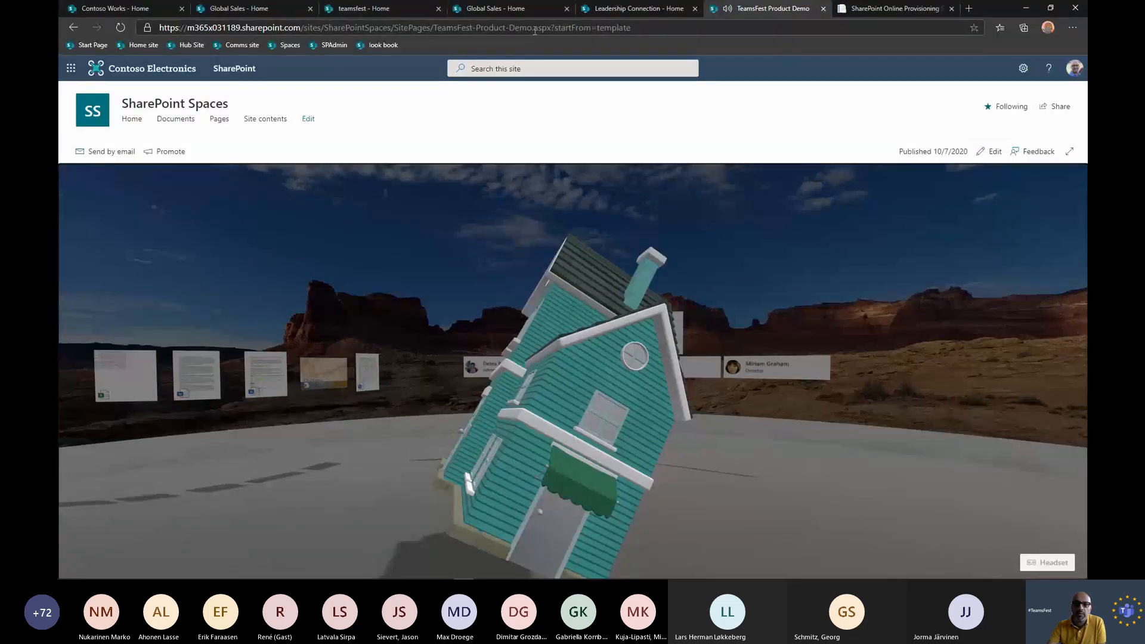
{"action": "left_click", "coordinate": [823, 8]}
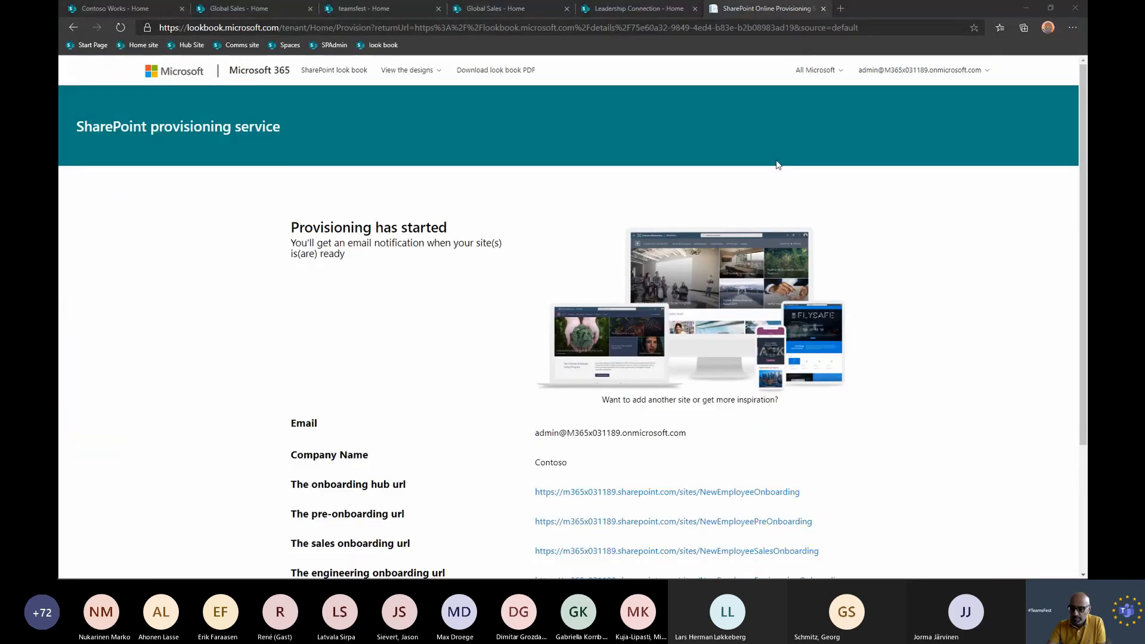
{"action": "key", "text": "alt+Tab"}
{"action": "left_click", "coordinate": [871, 59]}
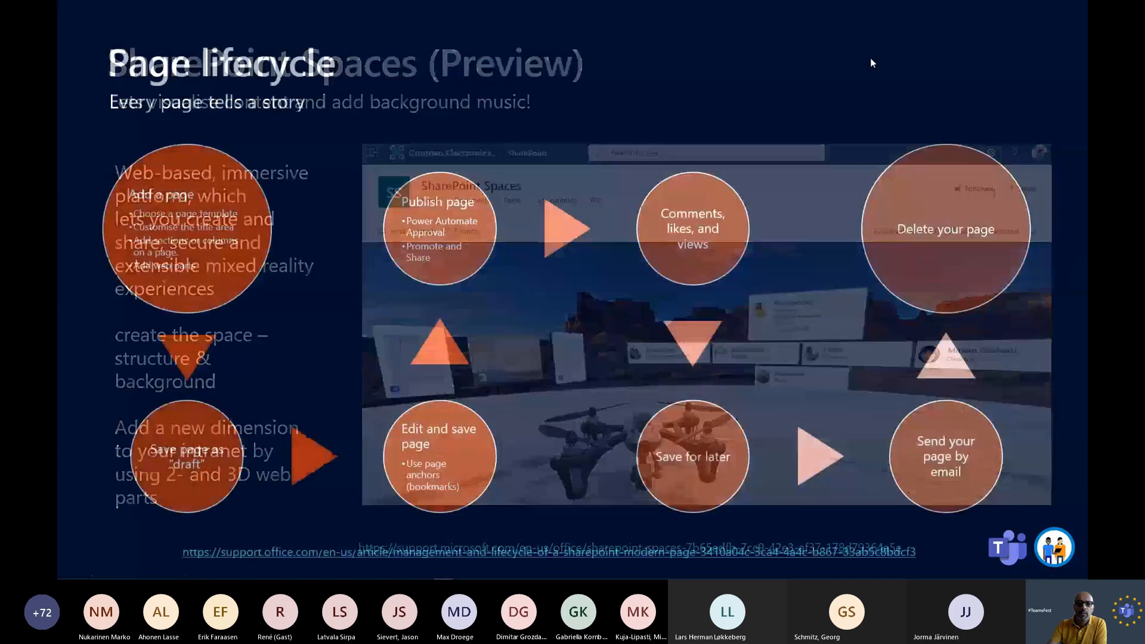